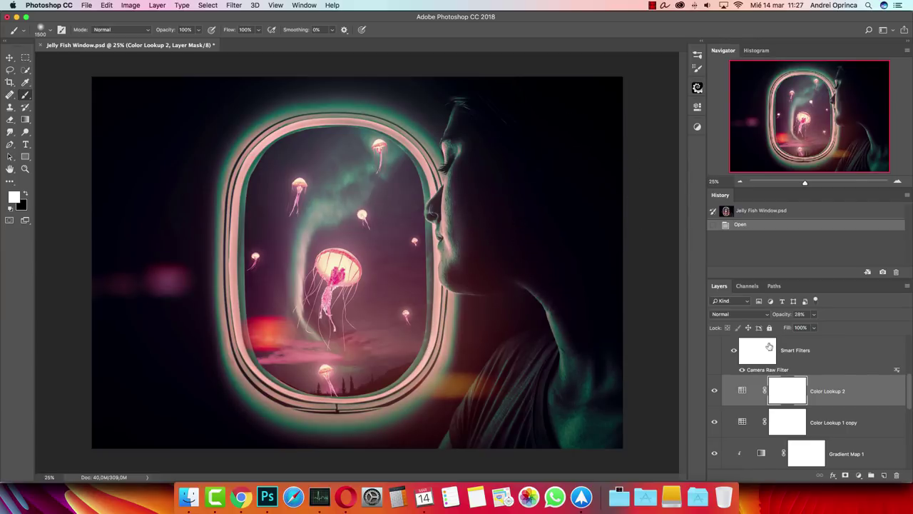
- Open the airplane-window portrait photo, the JPG numbered 239320, from the Stock folder
scroll(885, 357, "down", 4)
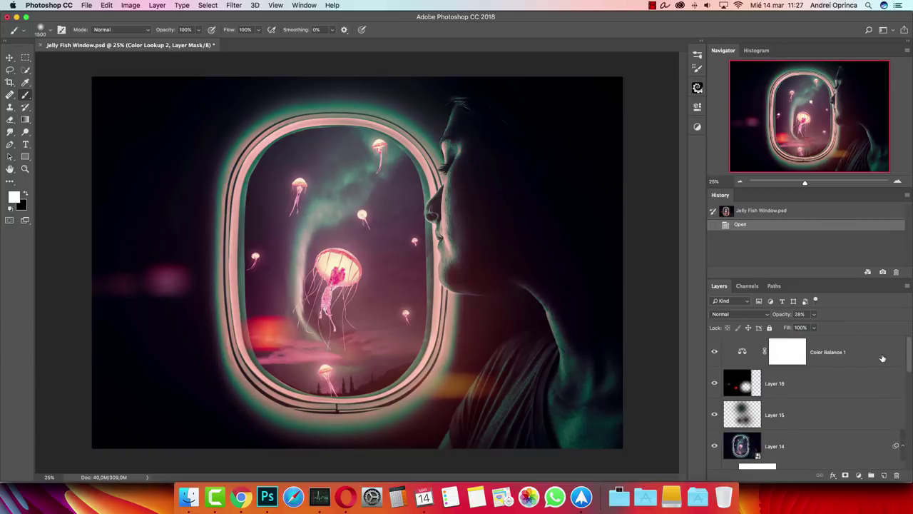
key("super+o")
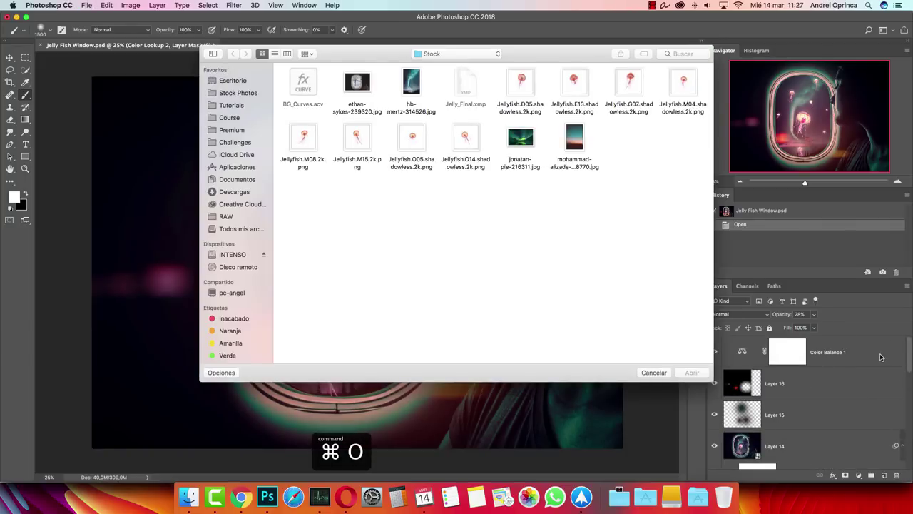
left_click(484, 55)
left_click(446, 64)
left_click(356, 86)
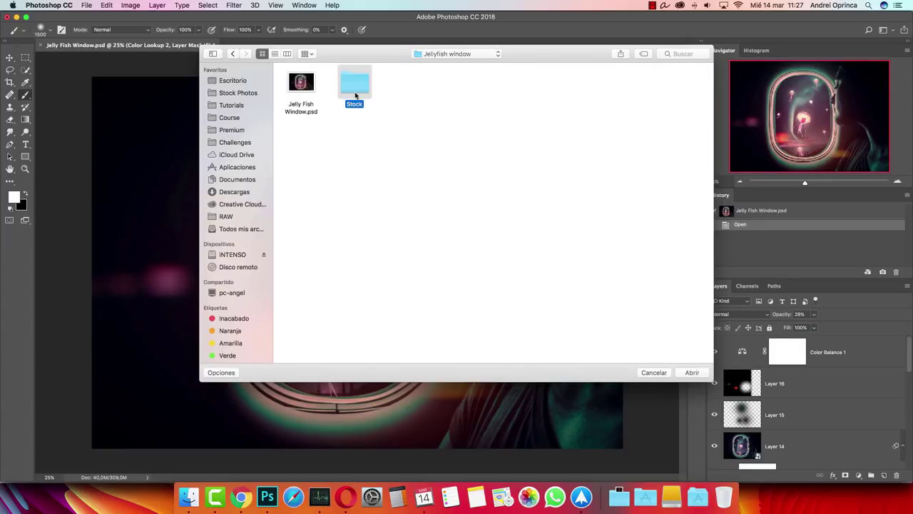
double_click(361, 85)
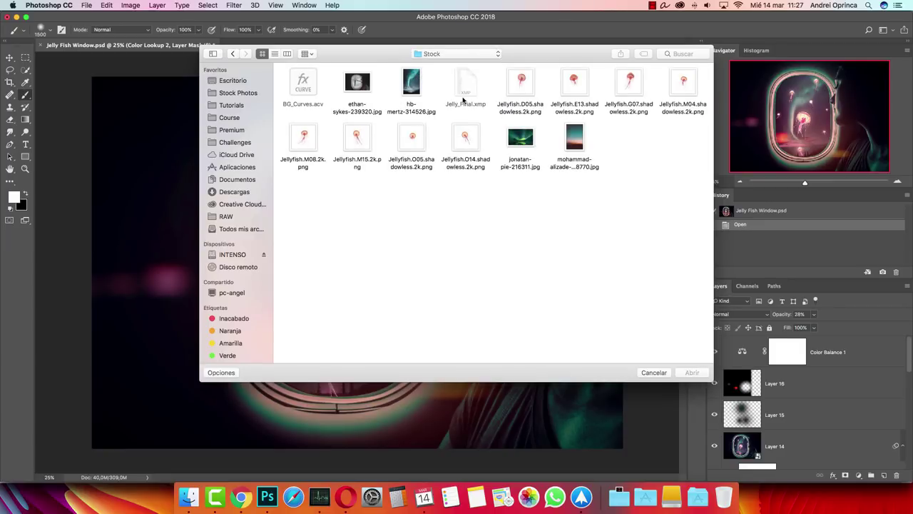
left_click(360, 87)
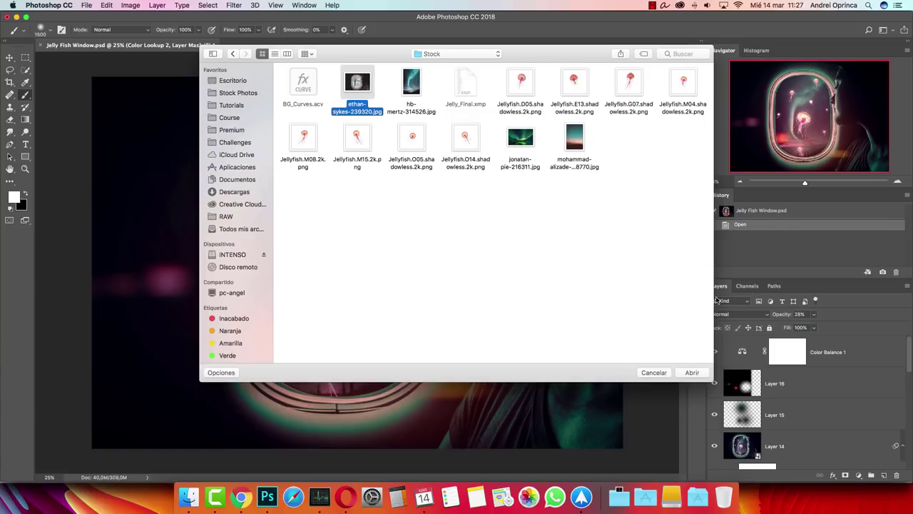
left_click(690, 373)
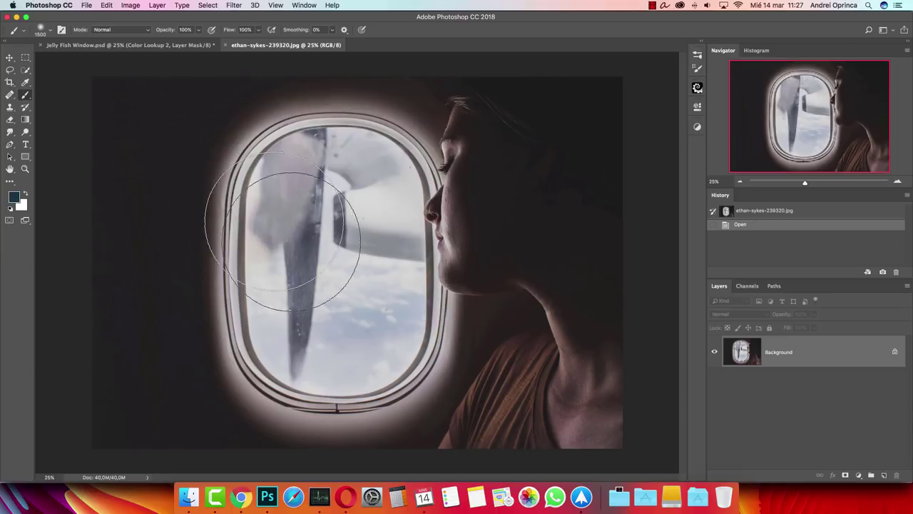
- Select the glass area inside the airplane window with the Quick Selection tool
left_click(25, 70)
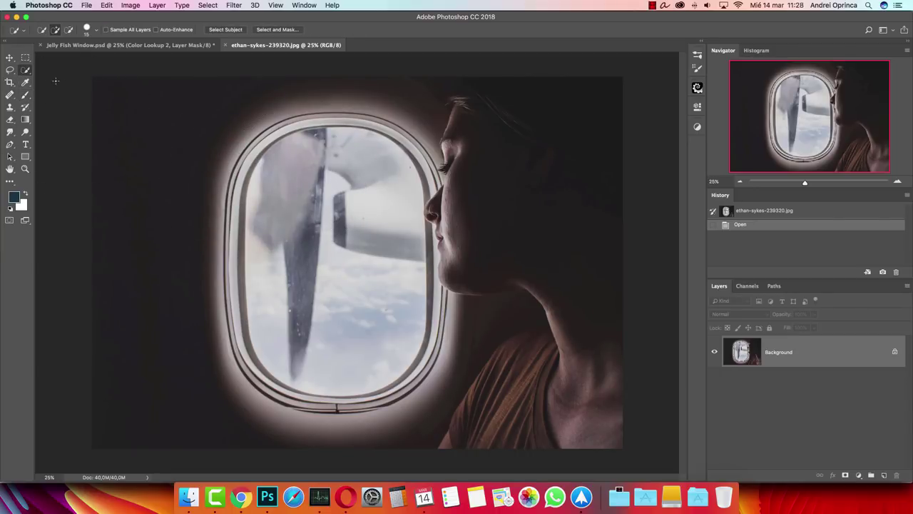
left_click(25, 71)
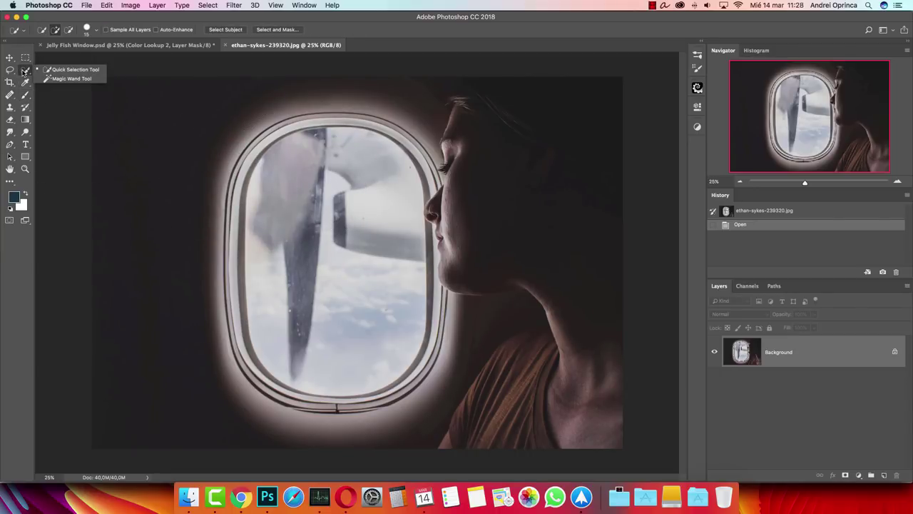
left_click(65, 71)
scroll(344, 124, "up", 1)
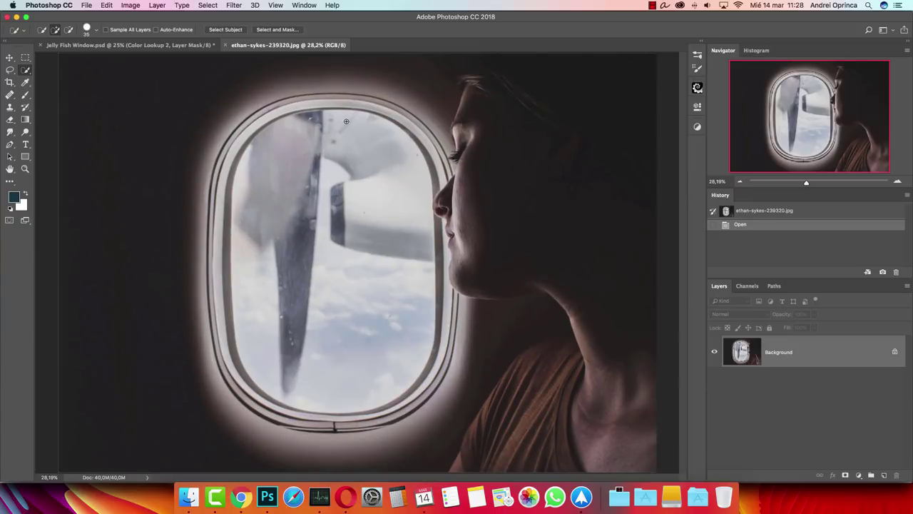
mouse_move(354, 121)
left_mouse_down()
mouse_move(322, 132)
mouse_move(283, 168)
mouse_move(277, 213)
mouse_move(288, 309)
mouse_move(309, 344)
mouse_move(354, 341)
mouse_move(387, 224)
left_mouse_up()
scroll(306, 129, "up", 5)
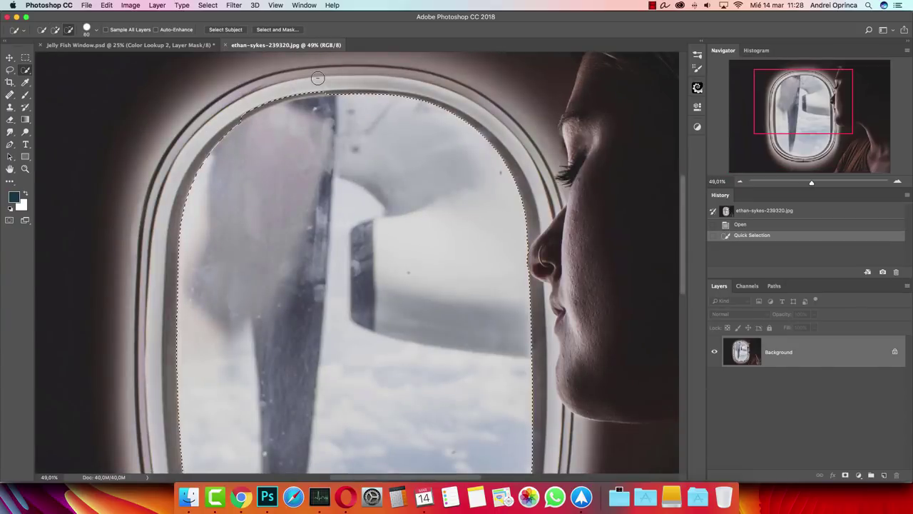
- Refine the window selection along the upper rim by subtracting the parts that spill onto the frame
key("alt")
scroll(285, 103, "up", 4)
mouse_move(329, 111)
left_mouse_down()
mouse_move(289, 124)
mouse_move(322, 121)
left_mouse_up()
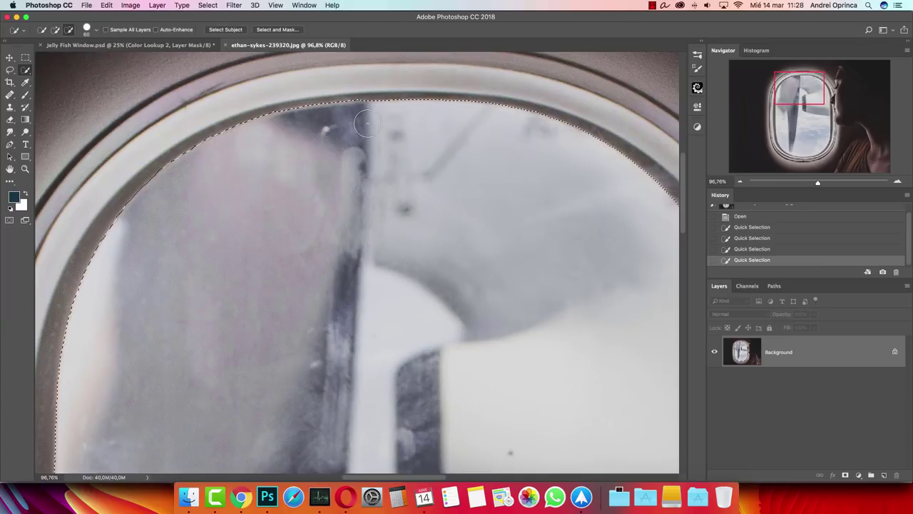
scroll(378, 207, "down", 4)
scroll(379, 207, "down", 5)
scroll(379, 207, "right", 2)
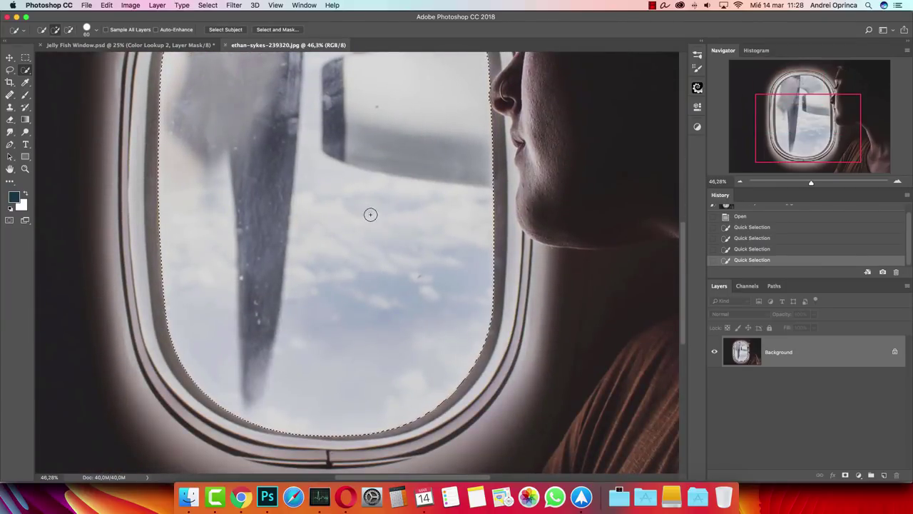
scroll(369, 212, "up", 1)
scroll(390, 288, "up", 2)
scroll(390, 288, "left", 1)
scroll(388, 285, "down", 2)
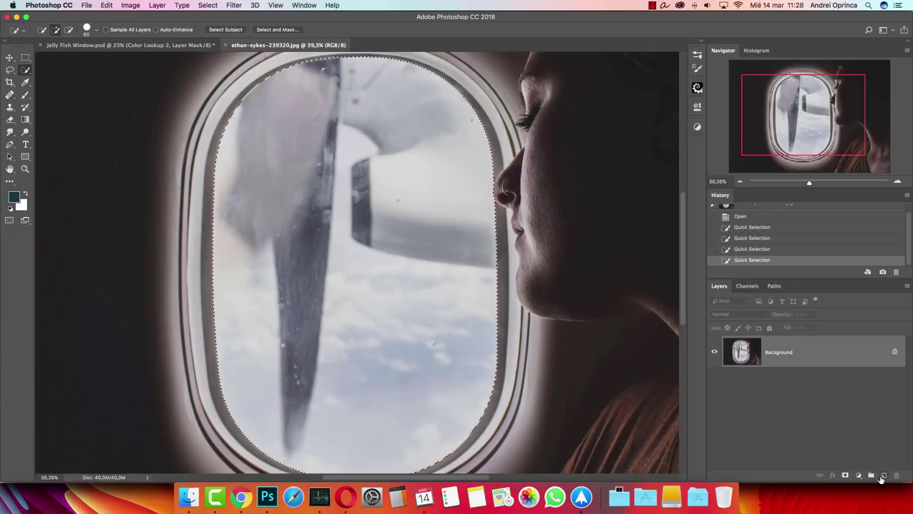
- Add an inverted layer mask from the selection to hide the glass area of the window
left_click(846, 475, "alt")
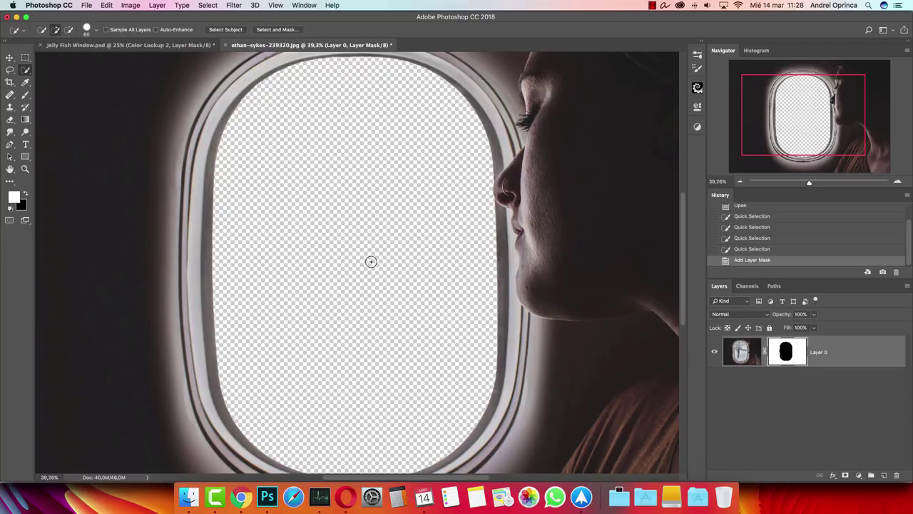
key("super+0")
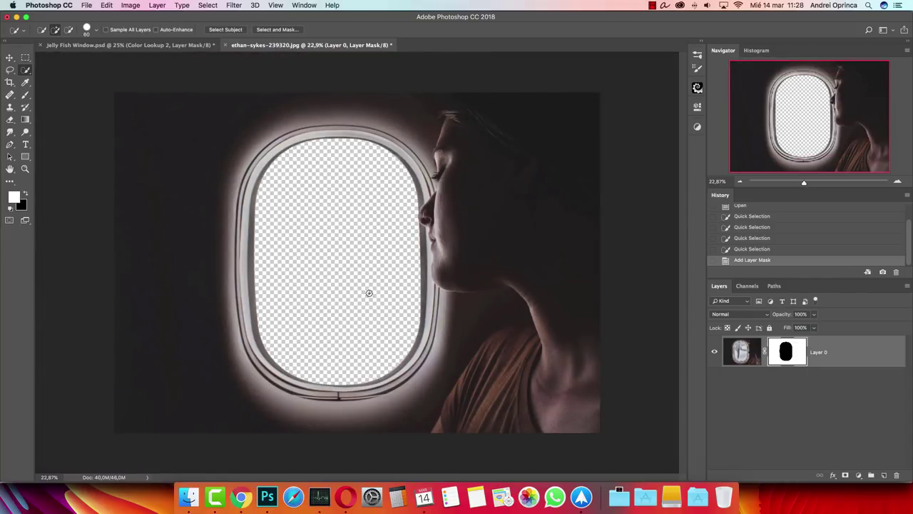
scroll(383, 229, "up", 5)
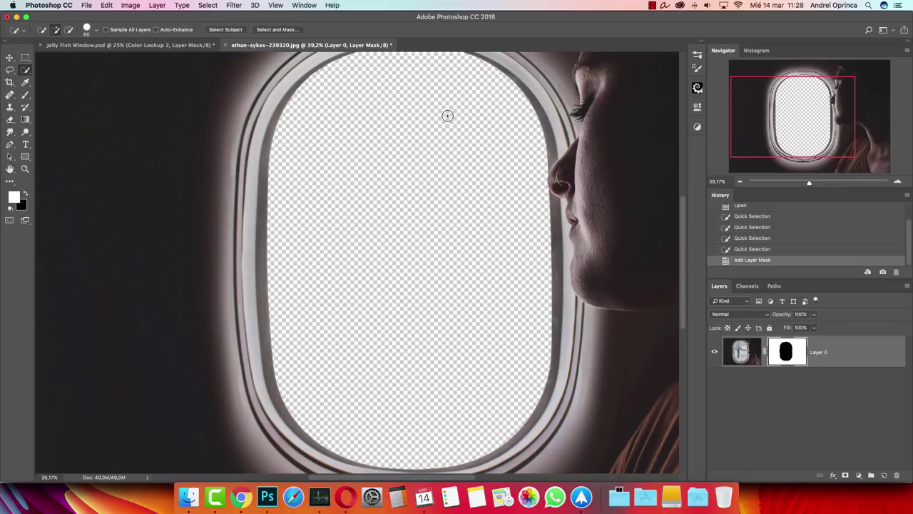
scroll(441, 120, "down", 1)
scroll(432, 123, "down", 2)
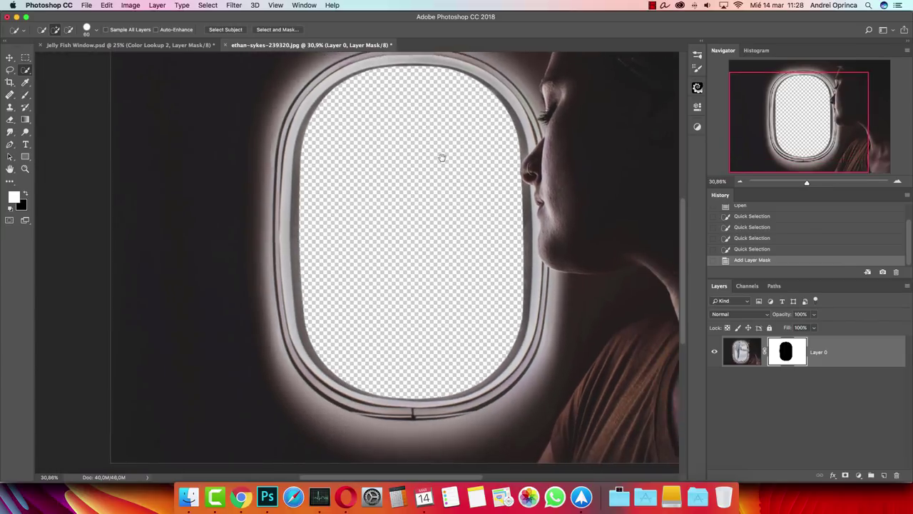
left_click_drag(445, 153, 425, 172)
- Open the aurora photo hb-mertz-314526.jpg from the Stock folder and cut its entire canvas
key("super+o")
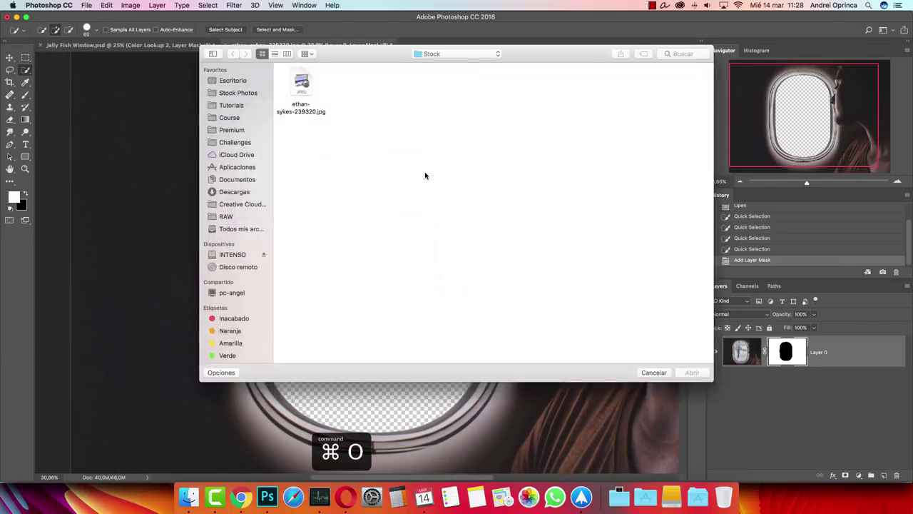
left_click(416, 84)
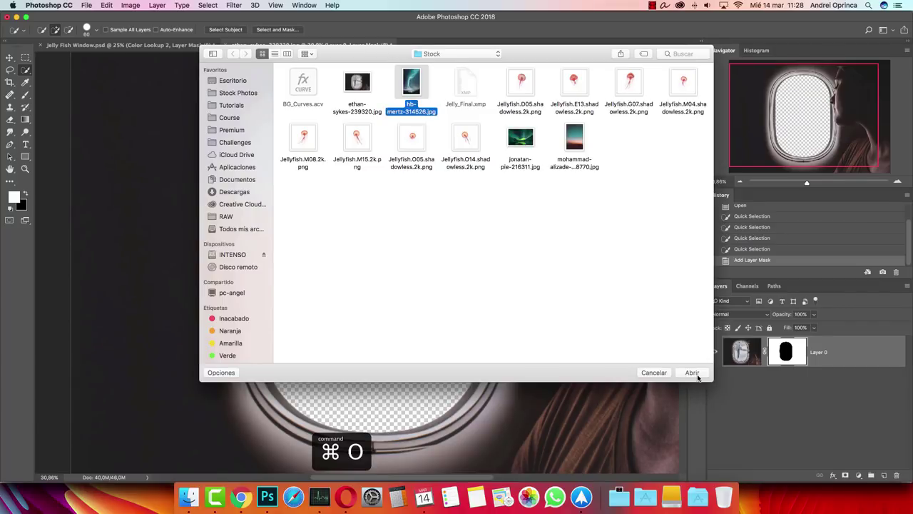
left_click(692, 372)
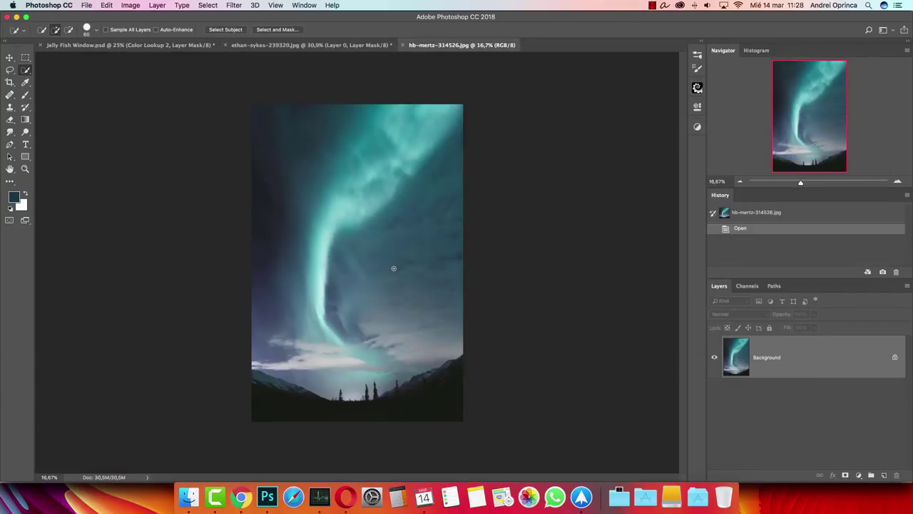
key("super+a")
key("super+x")
- Close the aurora file without saving and paste its image onto a new layer beneath the masked window photo
key("super+w")
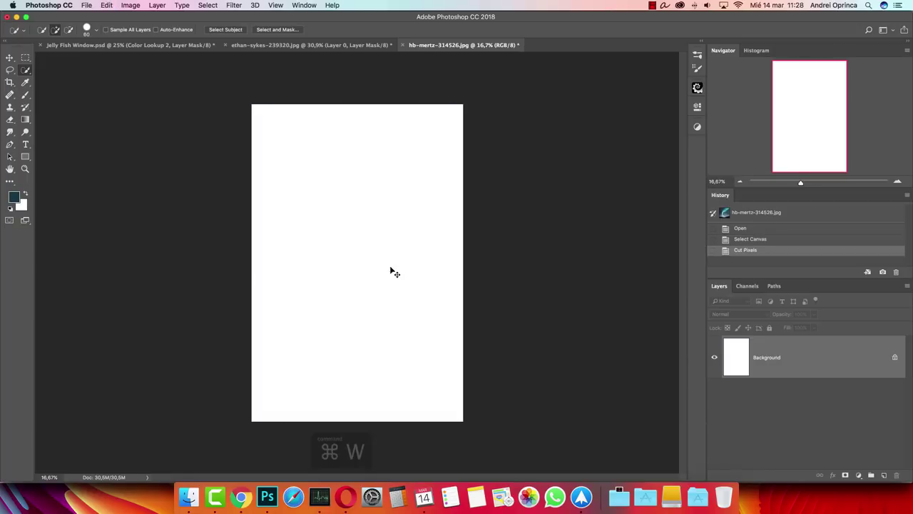
left_click(428, 170)
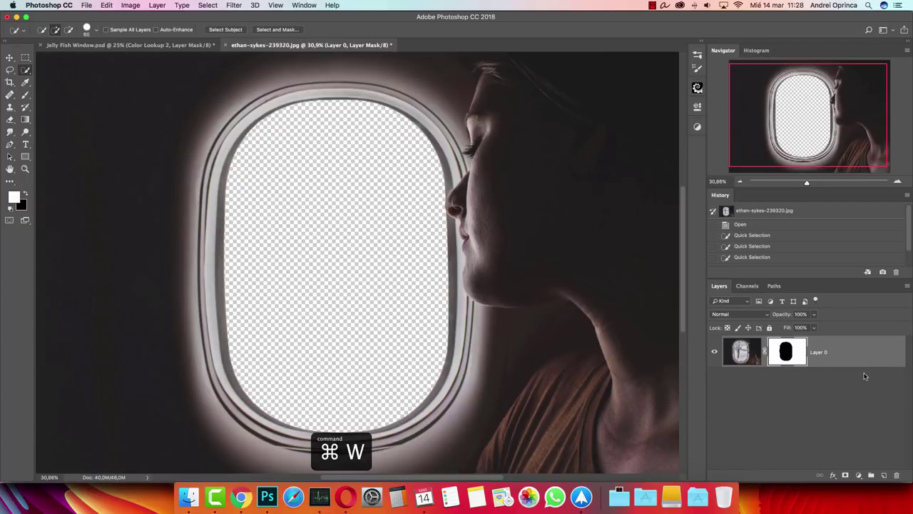
left_click(884, 475, "super")
key("super+v")
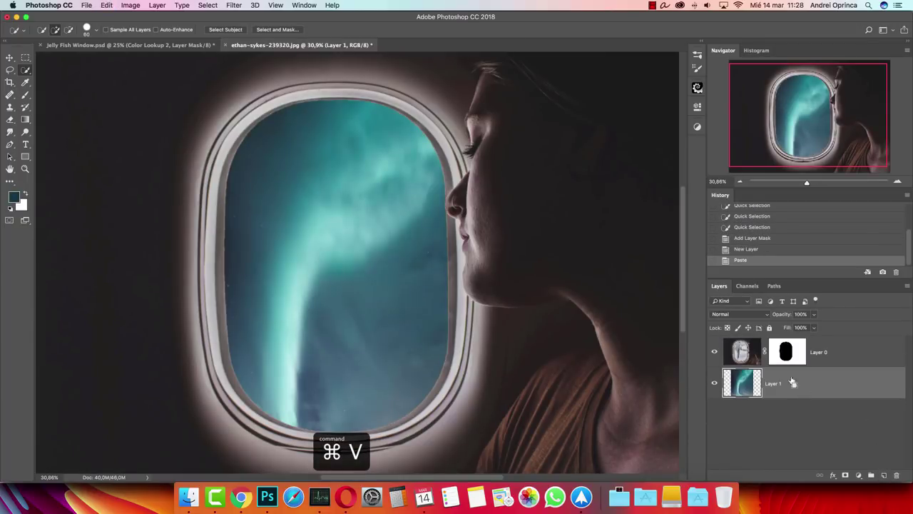
- Start a Free Transform on the aurora layer and move it up so the treeline sits in the window's lower part
key("super+t")
scroll(428, 342, "down", 5)
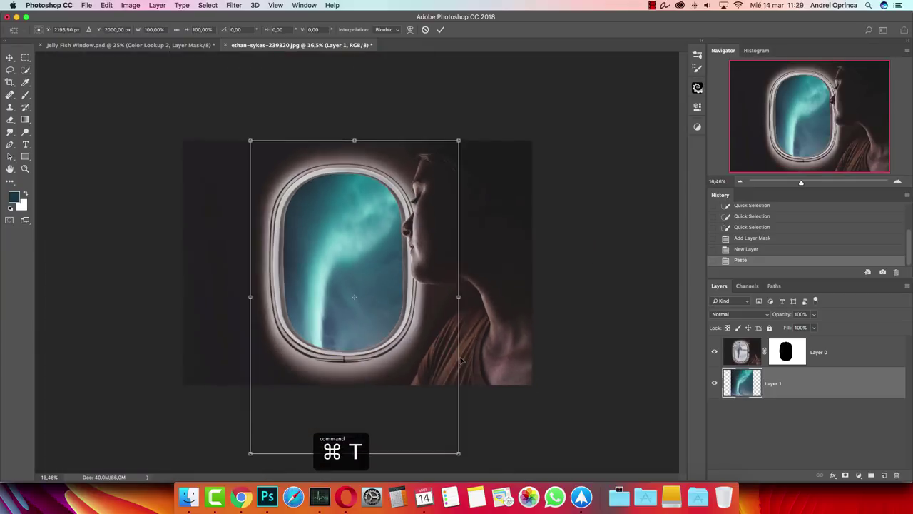
left_click_drag(428, 343, 406, 296)
left_click_drag(384, 330, 384, 319)
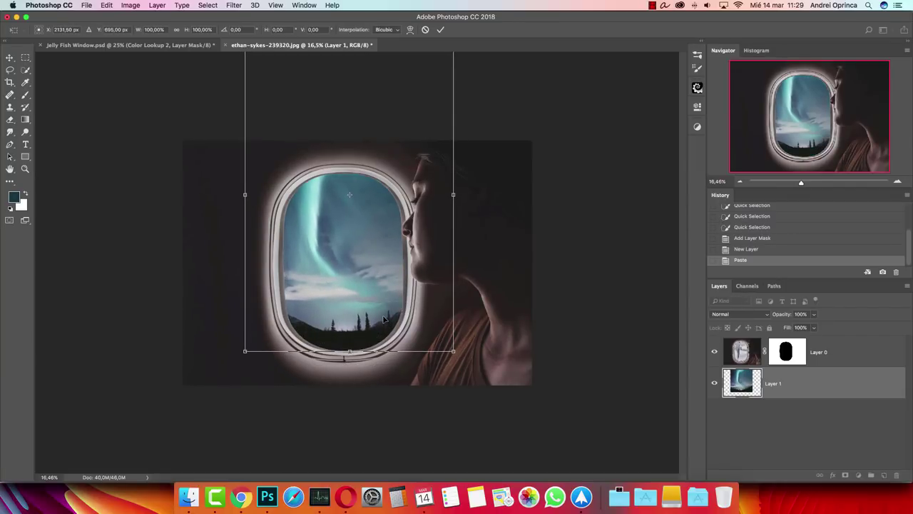
scroll(383, 319, "up", 3)
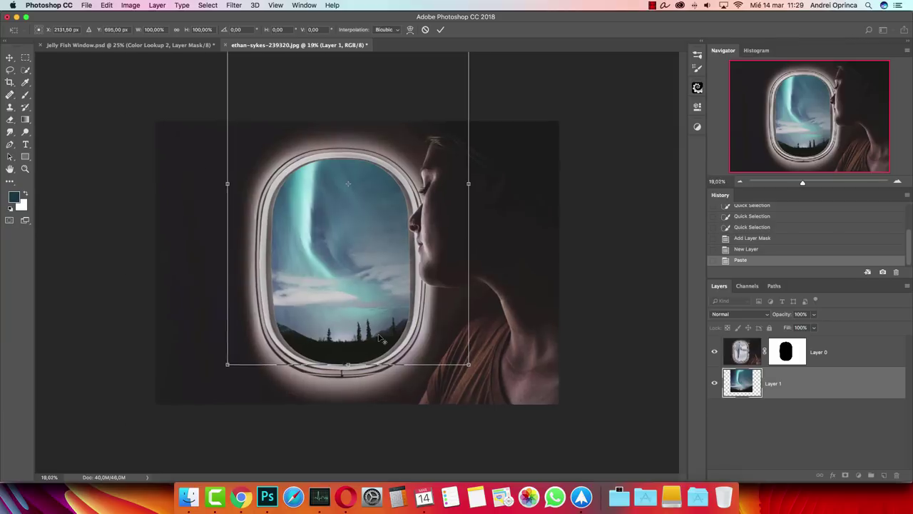
left_click_drag(378, 326, 383, 332)
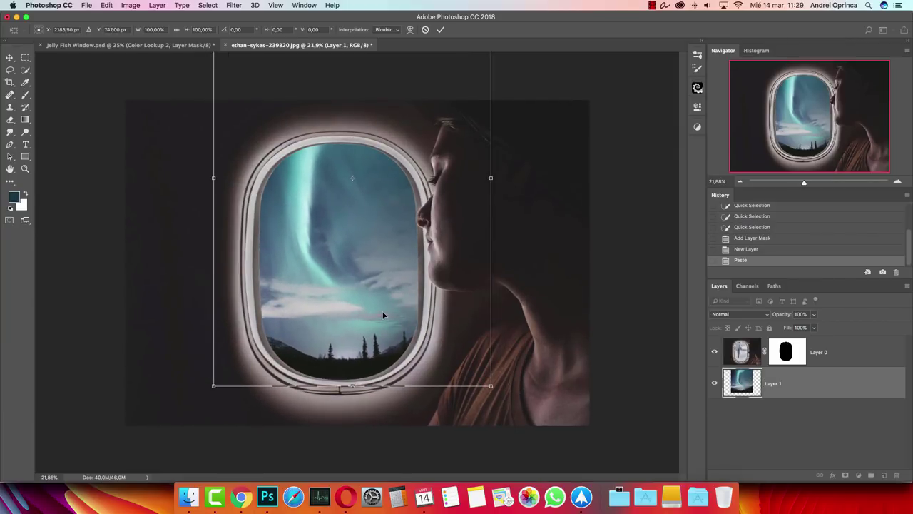
left_click_drag(377, 258, 388, 268)
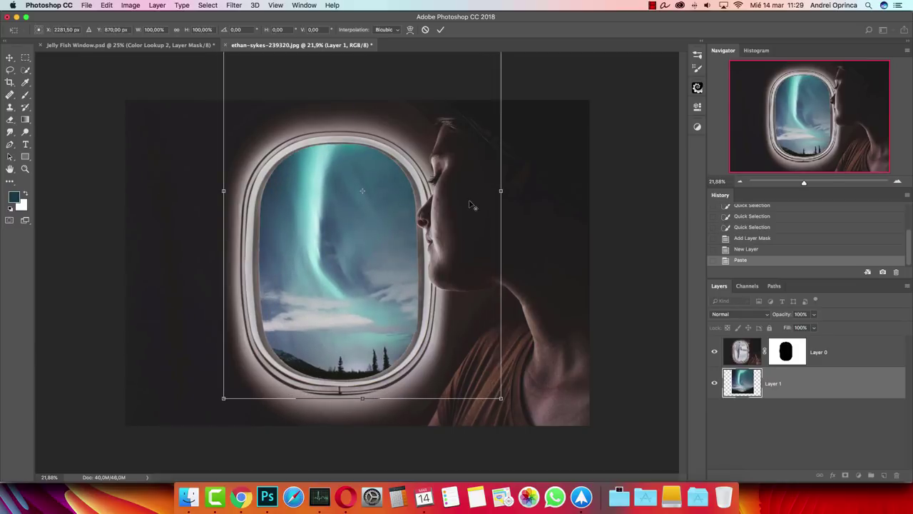
- Scale the aurora layer to about 75%, fit it behind the window opening and apply the transform
scroll(473, 199, "down", 4)
left_click_drag(420, 151, 390, 189)
scroll(361, 237, "up", 4)
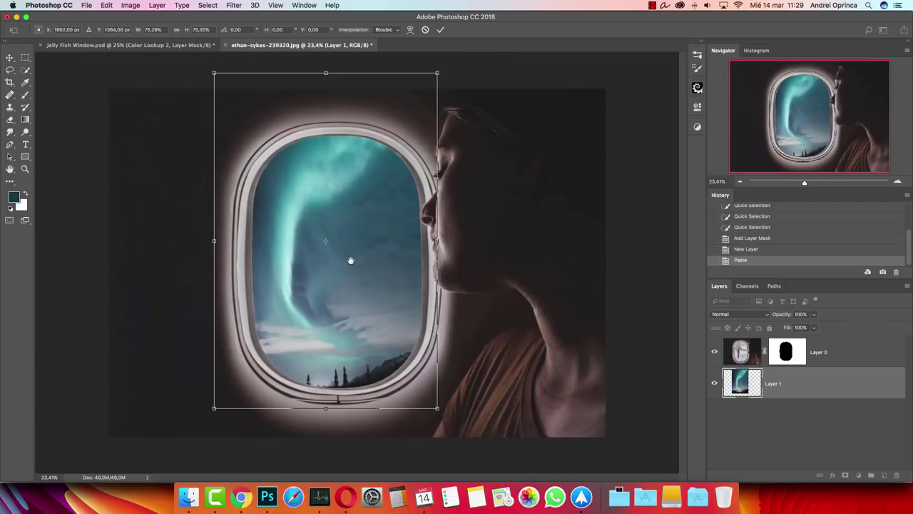
key("Return")
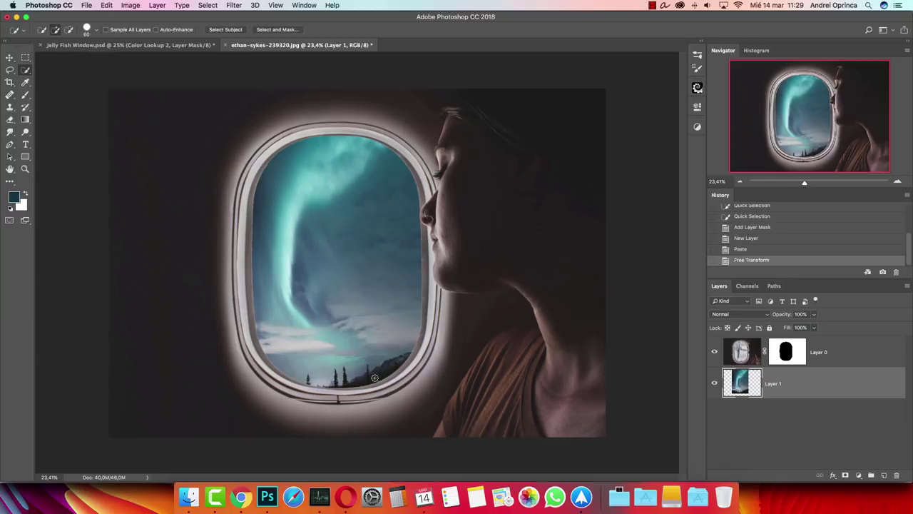
- Examine the masked edge of the window frame at 100% zoom along its side and upper rim
key("v")
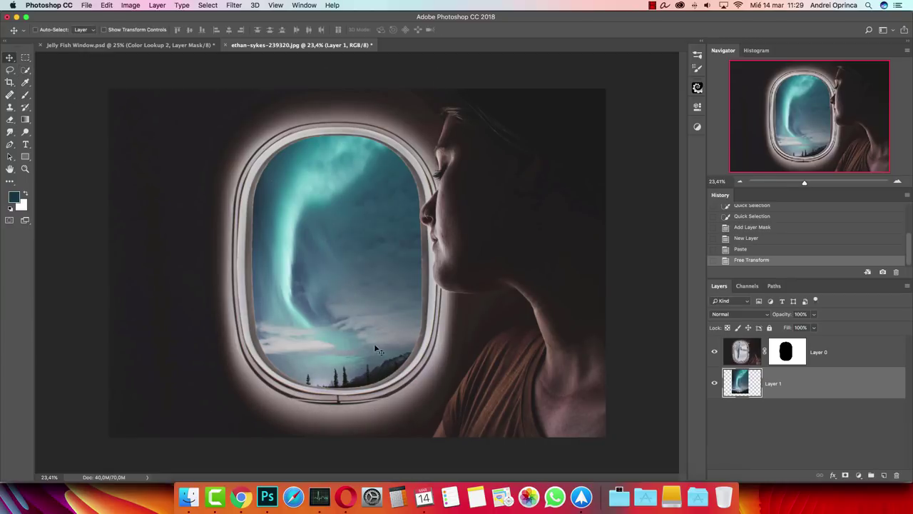
key("super+1")
scroll(604, 295, "right", 3)
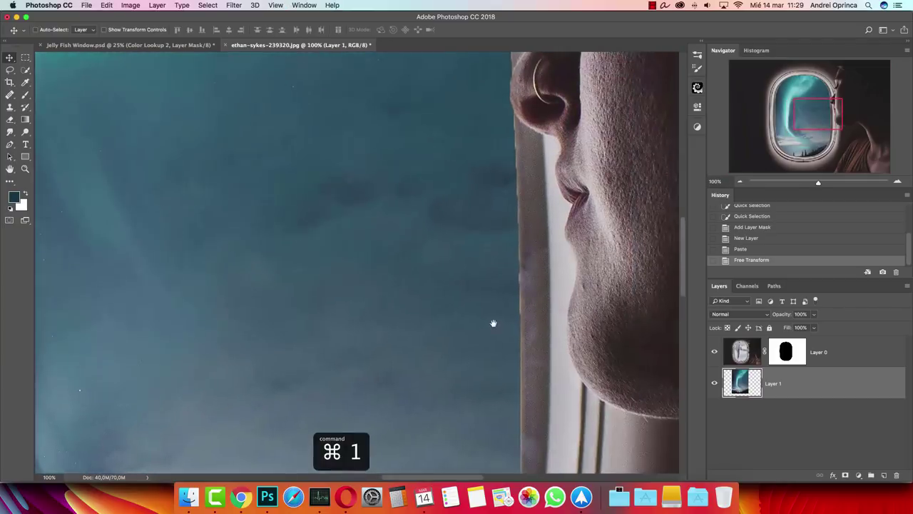
scroll(529, 131, "up", 10)
scroll(568, 286, "left", 5)
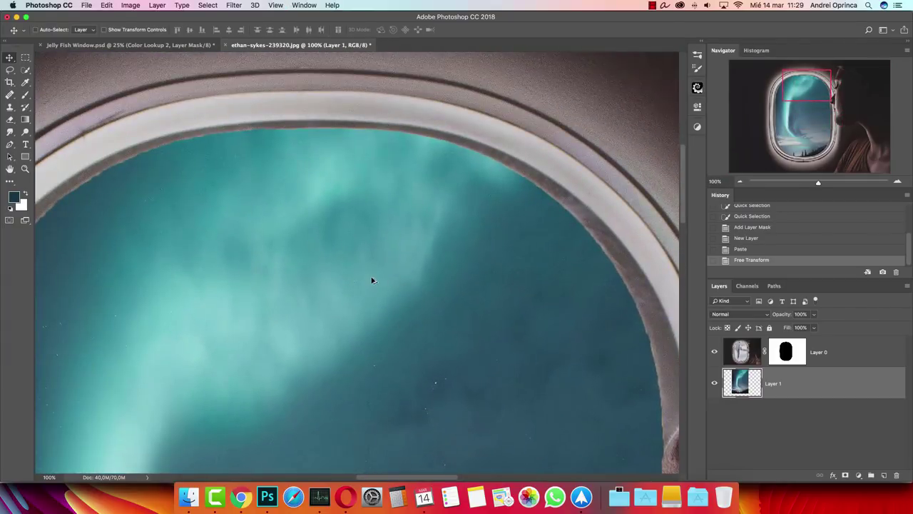
scroll(378, 281, "down", 3)
key("super+0")
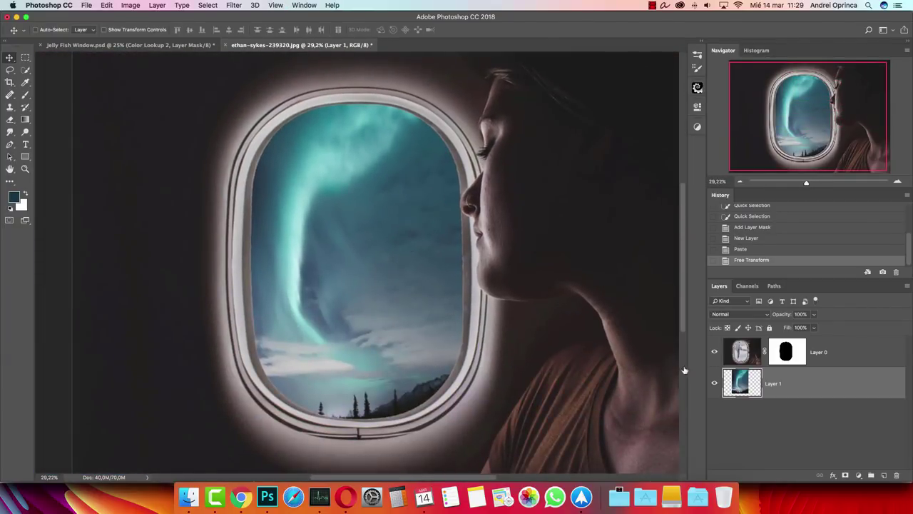
- Open the window photo's layer mask in Select and Mask and bring the frame's inner edge into view at 100%
left_click(786, 353)
right_click(788, 354)
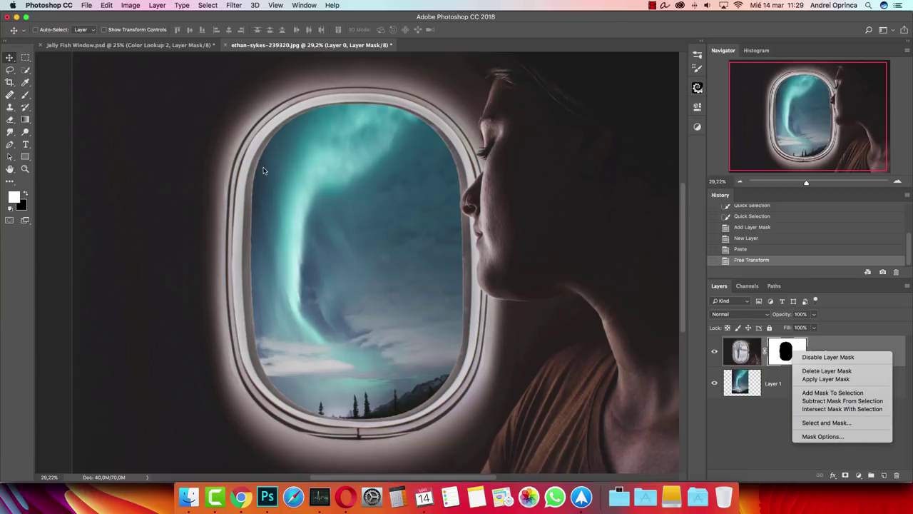
left_click(825, 423)
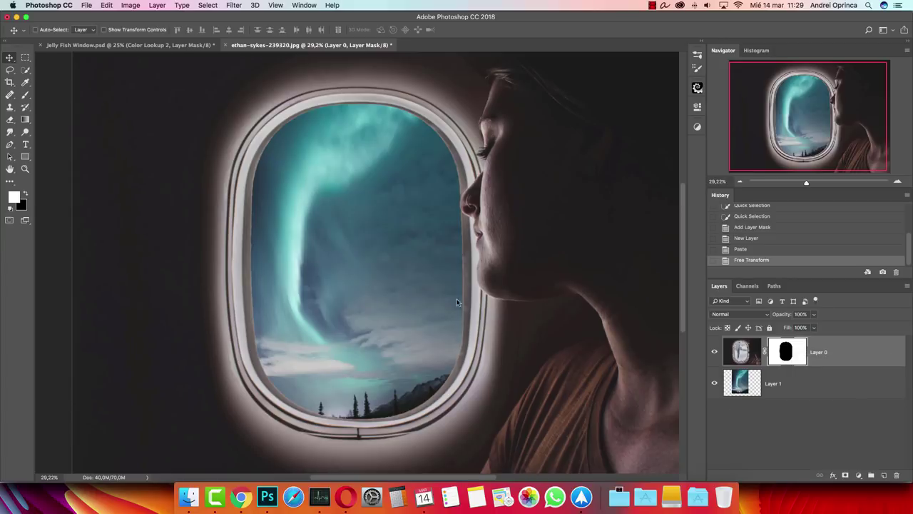
scroll(261, 188, "up", 5)
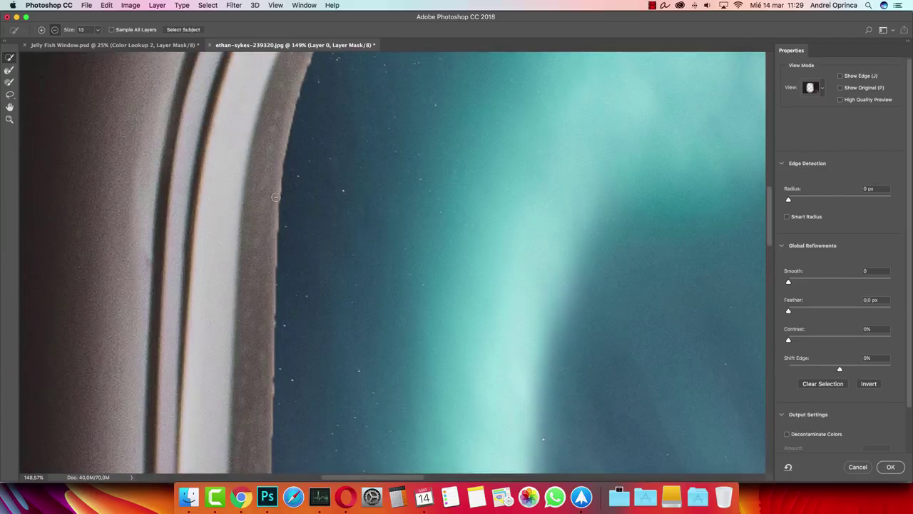
key("super+1")
left_click_drag(274, 222, 344, 186)
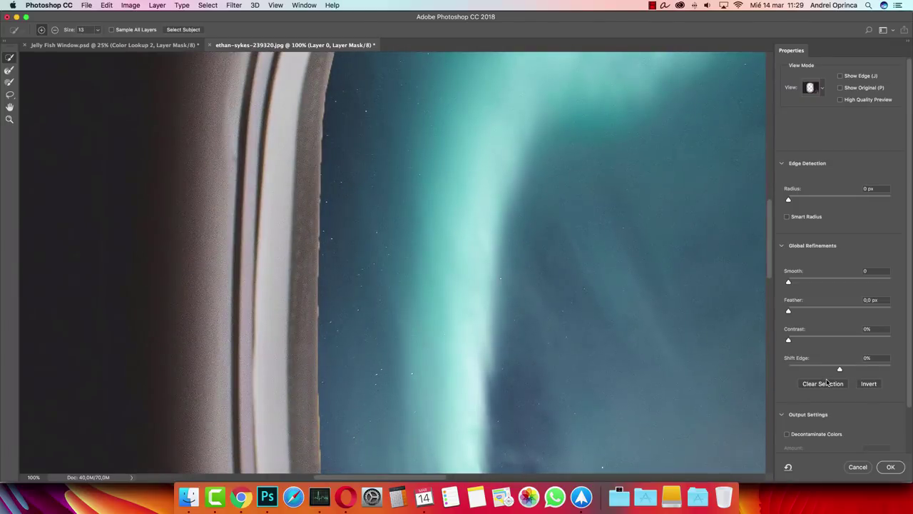
- Set the mask's Shift Edge to -19% and Feather to 8 px, checking the frame edge beside the face
left_click_drag(840, 370, 830, 370)
left_click_drag(789, 311, 817, 312)
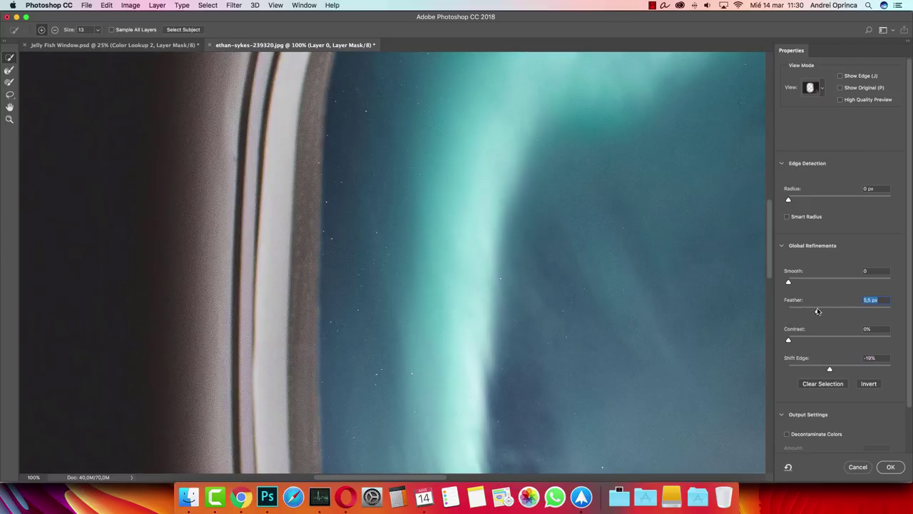
scroll(672, 173, "down", 5)
scroll(673, 173, "up", 10)
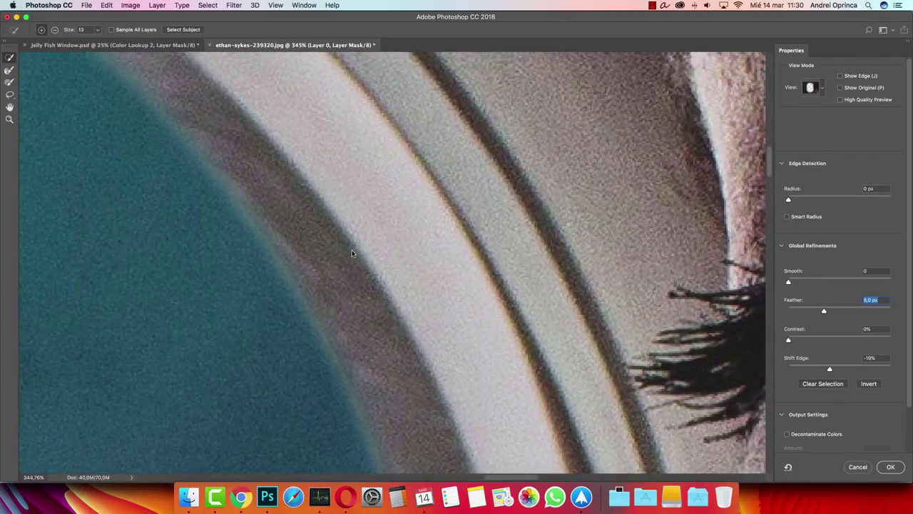
scroll(351, 252, "down", 5)
scroll(363, 300, "up", 5)
key("alt")
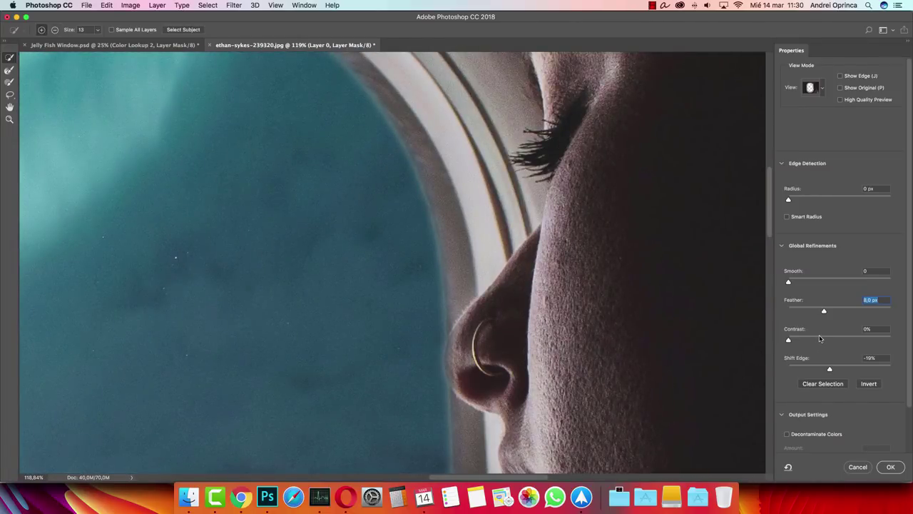
- Set the mask's Contrast to 45% and apply the refinement with output to the layer mask
left_click(820, 338)
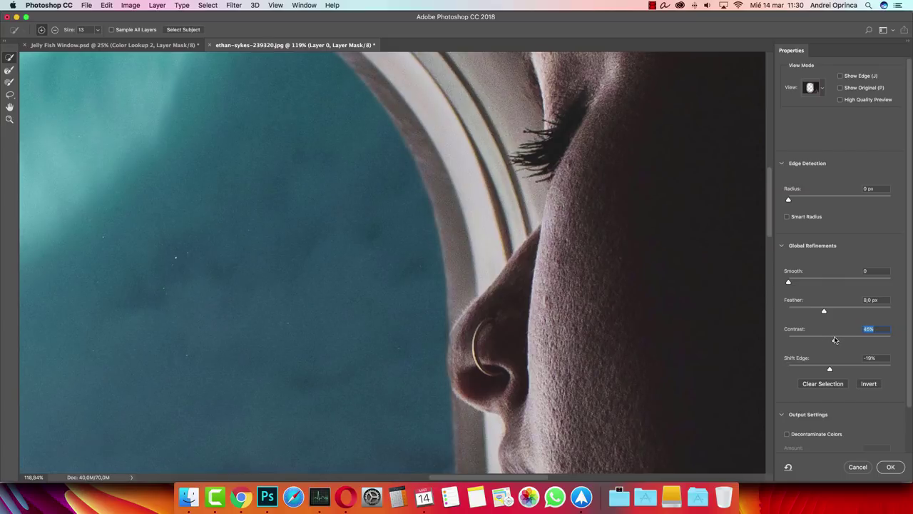
scroll(466, 285, "down", 5)
left_click_drag(467, 285, 505, 230)
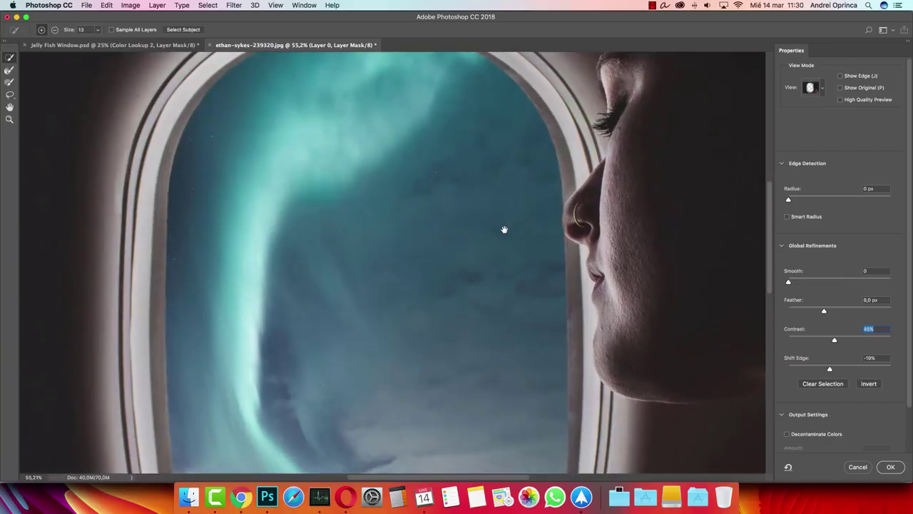
left_click_drag(537, 333, 524, 198)
left_click_drag(551, 271, 570, 283)
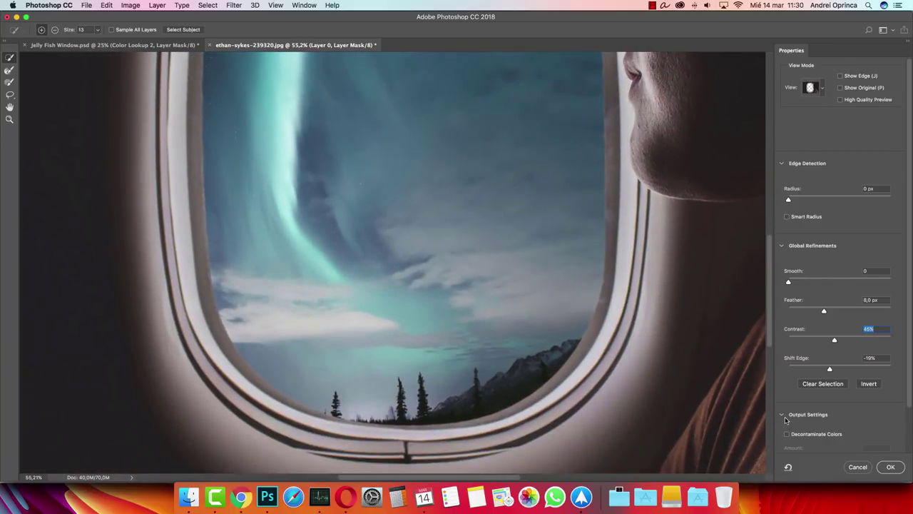
scroll(813, 415, "down", 3)
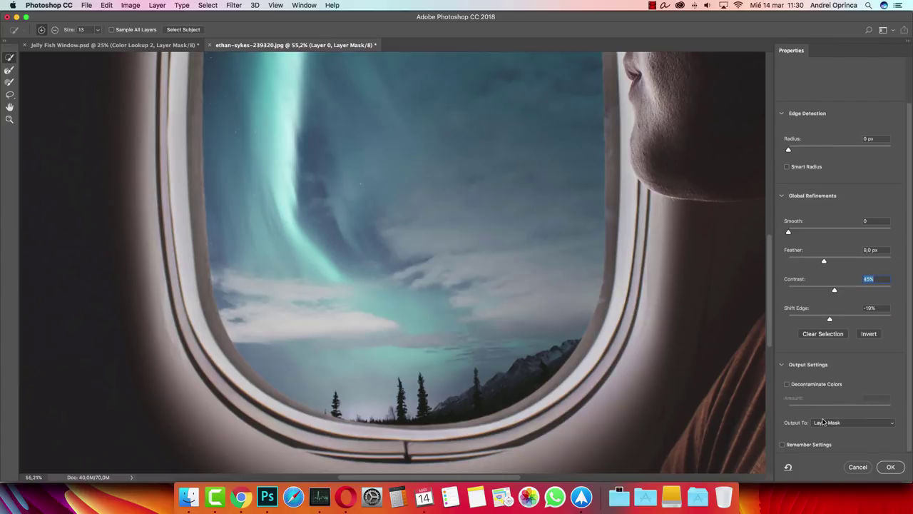
left_click(891, 468)
- Set up a 65 px brush with increased hardness for retouching the mask around the woman's nose
left_click_drag(626, 95, 529, 377)
scroll(354, 120, "up", 2)
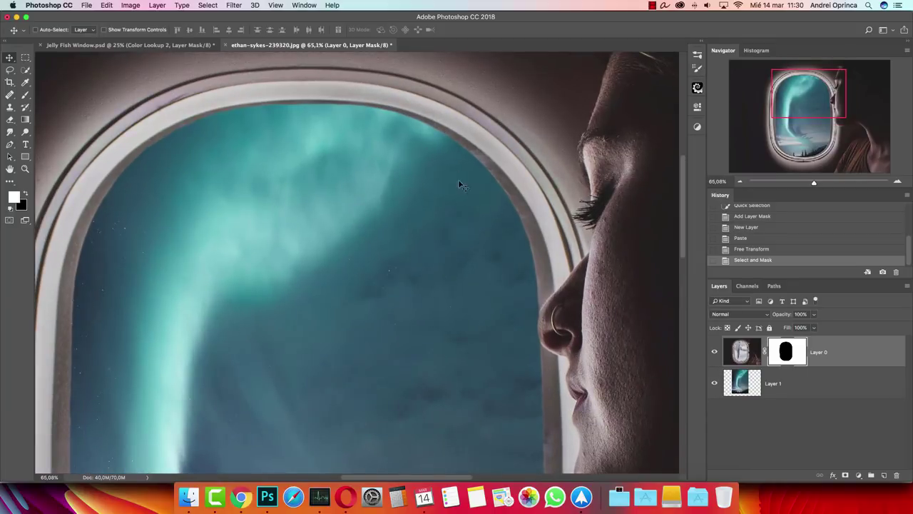
scroll(558, 364, "up", 6)
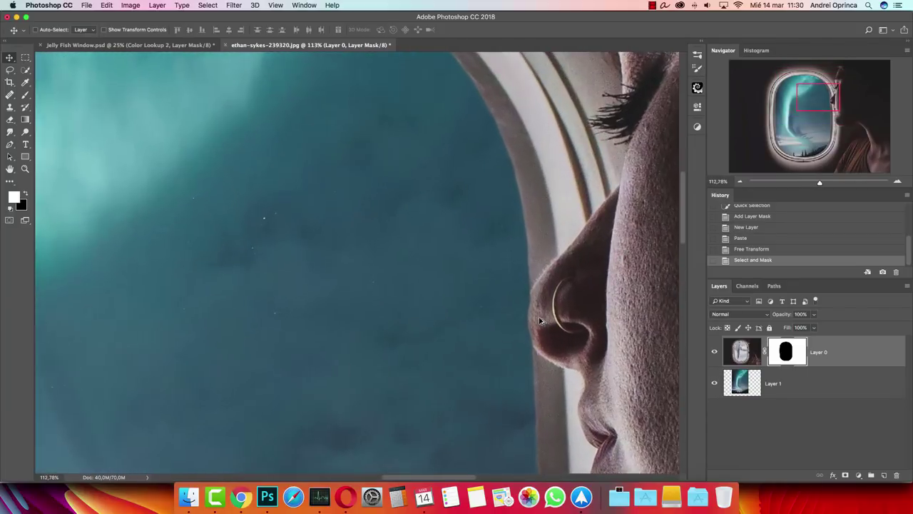
left_click_drag(539, 321, 490, 291)
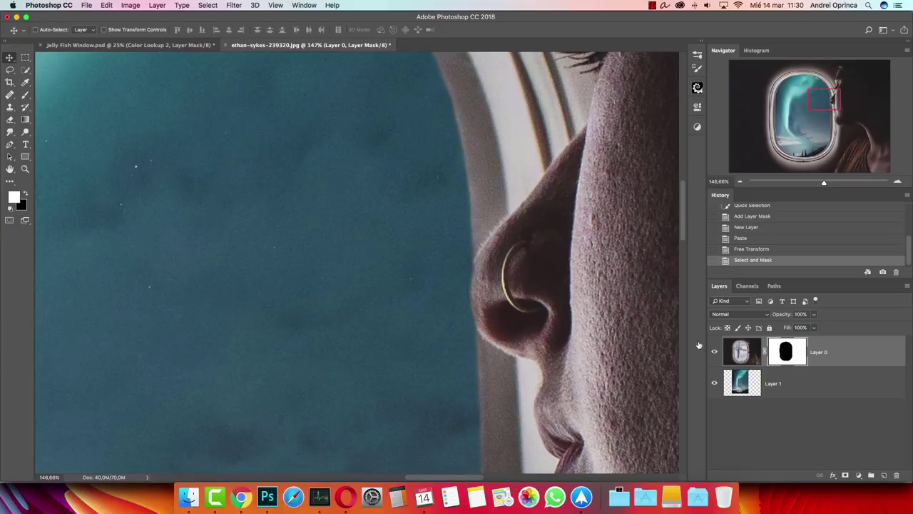
key("b")
scroll(498, 250, "up", 1)
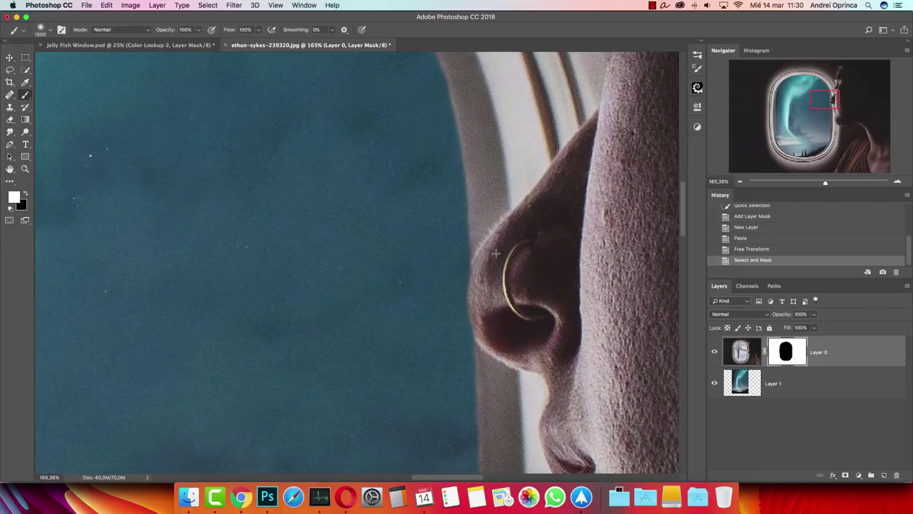
right_click(496, 258)
left_click_drag(601, 257, 568, 257)
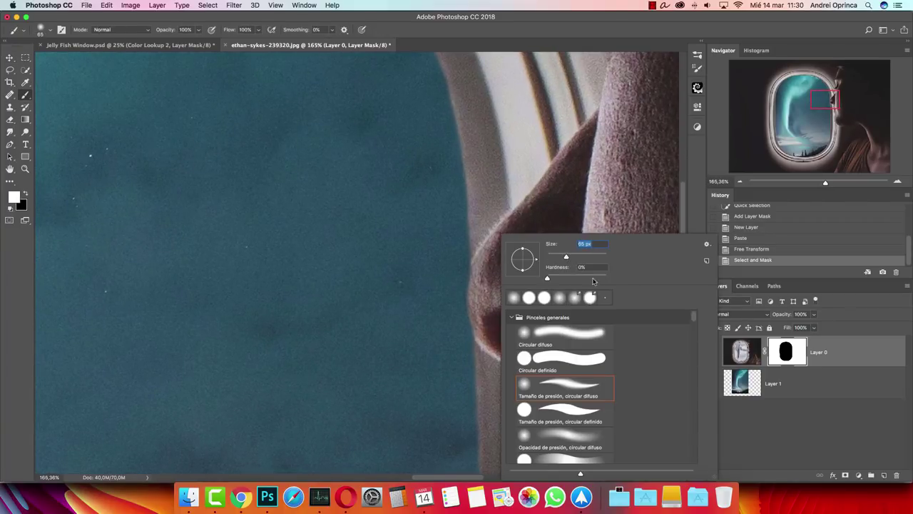
key("Return")
right_click(499, 258)
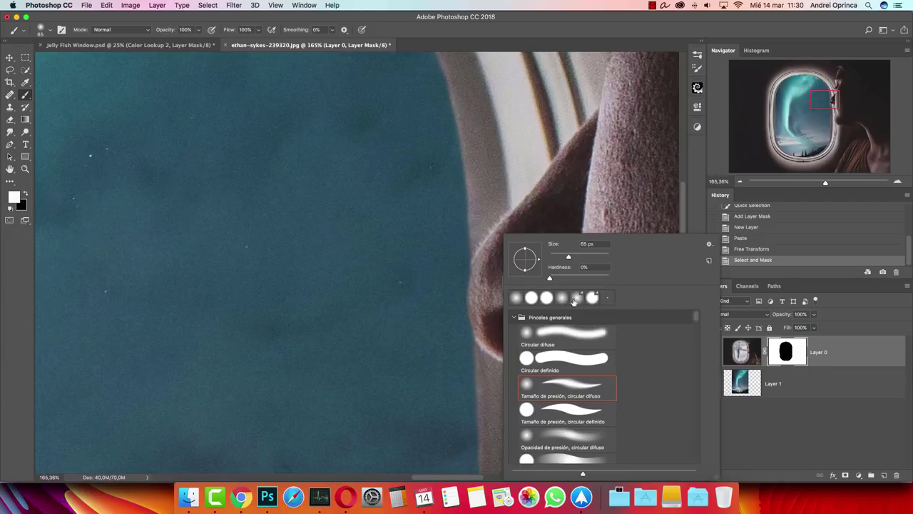
left_click_drag(604, 278, 598, 279)
key("Return")
- Retouch the window mask around the nose with a 45 px brush, painting white on the tip and black along the adjoining edge
scroll(478, 276, "up", 2)
mouse_move(477, 277)
left_mouse_down()
mouse_move(476, 314)
mouse_move(492, 338)
mouse_move(448, 342)
mouse_move(447, 257)
left_mouse_up()
key("x")
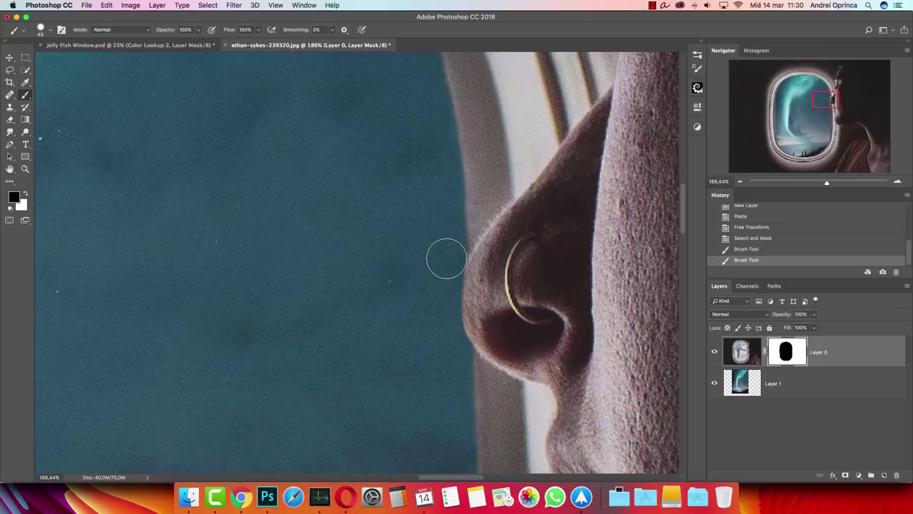
left_click_drag(434, 369, 446, 338)
left_click_drag(446, 258, 442, 264)
key("super+1")
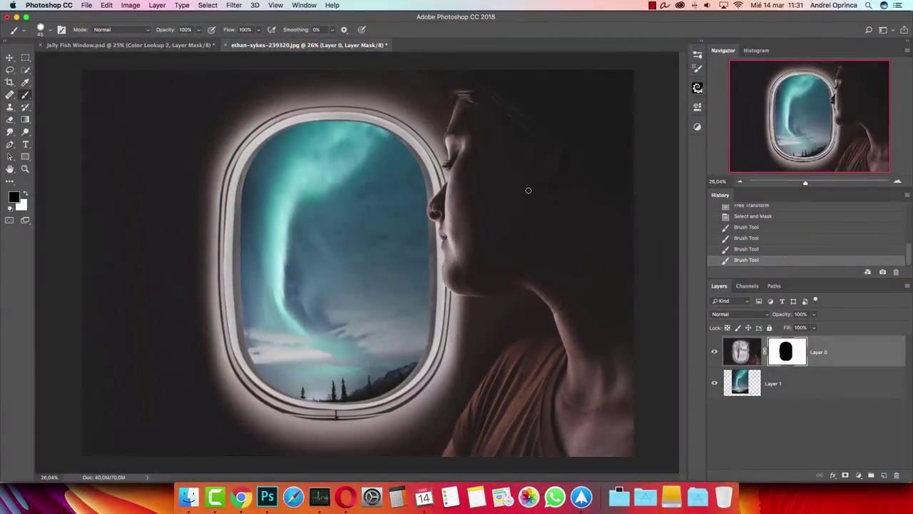
- Rename the masked photo layer "window" and the aurora layer "sky"
double_click(819, 351)
type("wo")
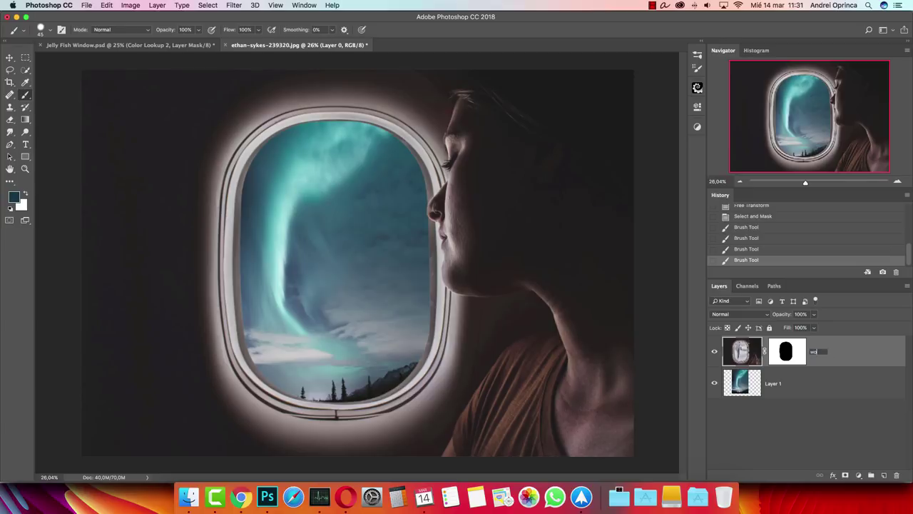
type("ndow")
key("Return")
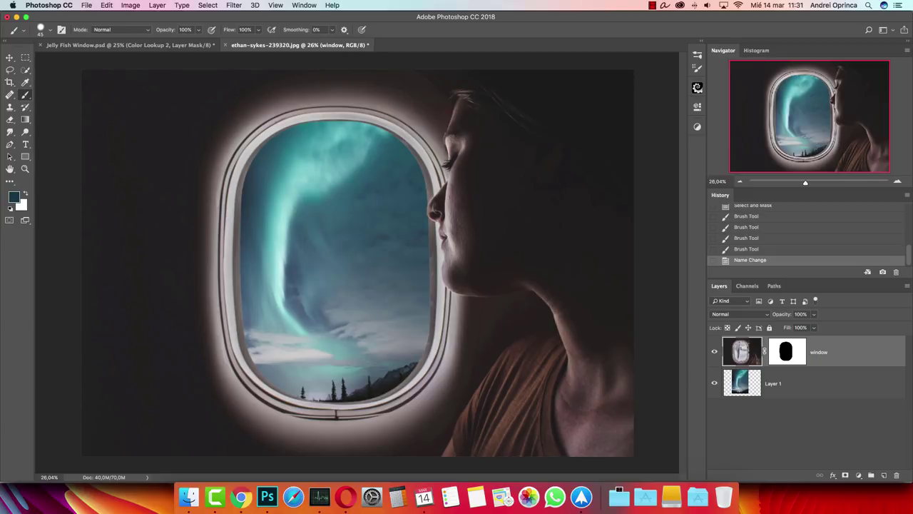
double_click(774, 384)
type("sky")
key("Return")
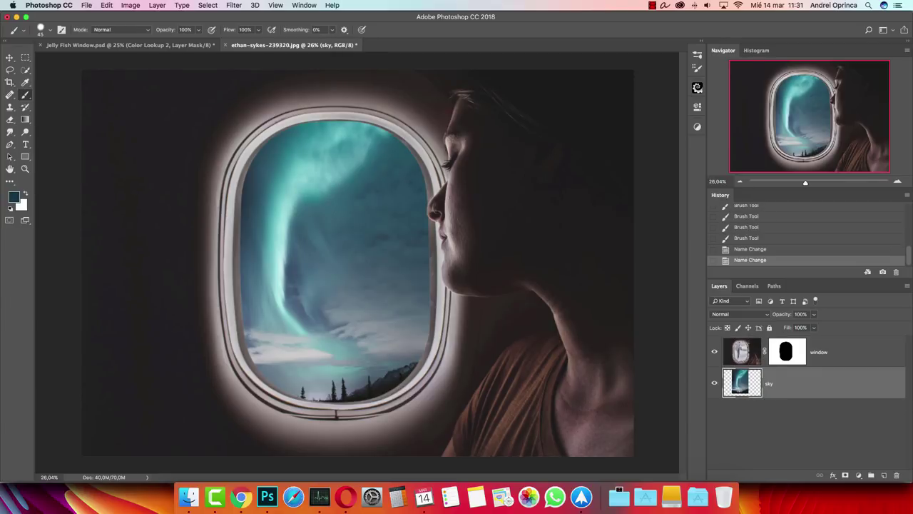
- Open the jellyfish PNGs D05, E13, G07, M04, M08, M15 and O14 from the Stock folder
key("super+o")
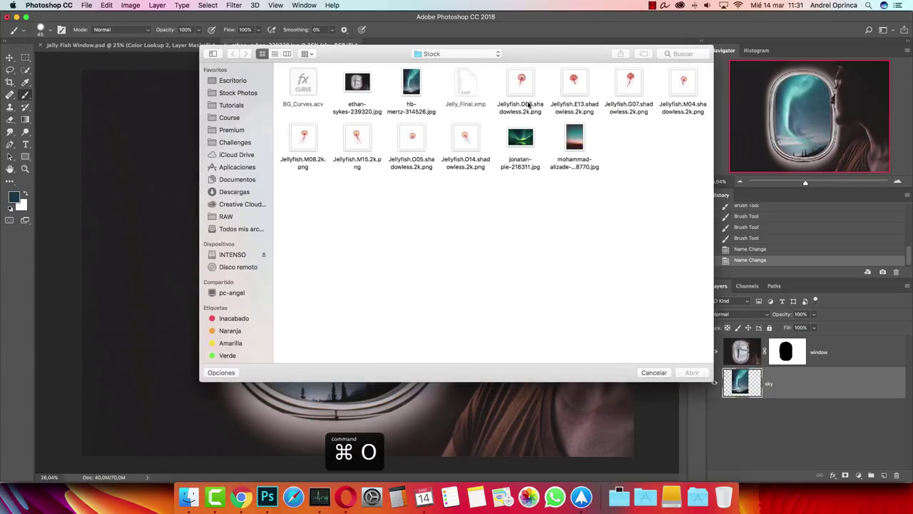
left_click_drag(523, 89, 617, 88)
left_click(459, 136, "super")
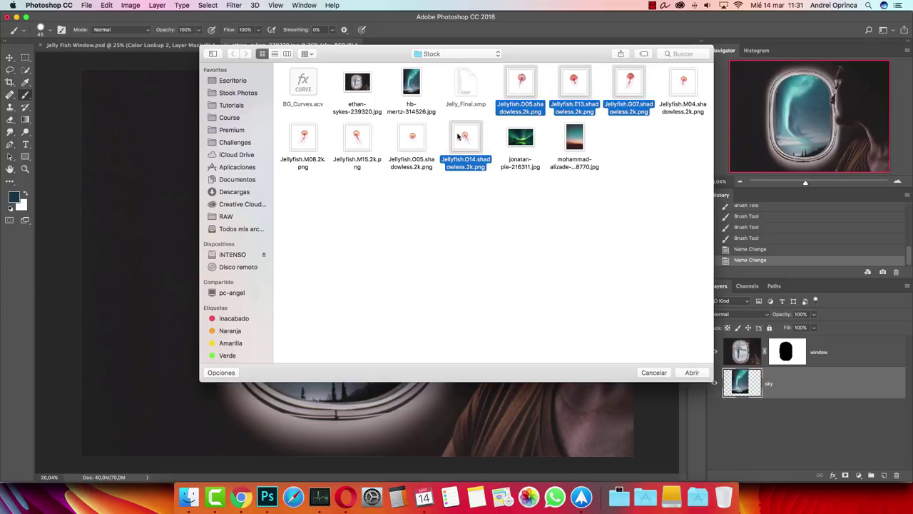
left_click(361, 142, "super")
left_click(312, 138, "super")
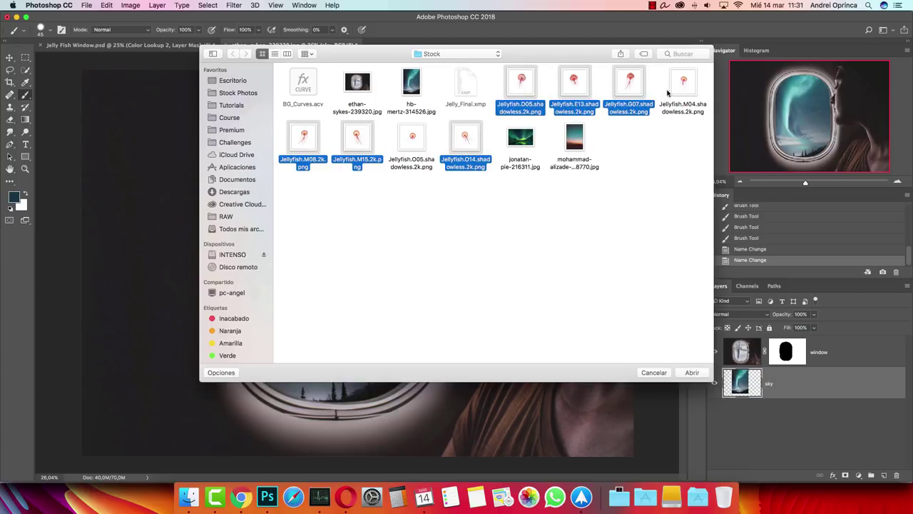
left_click(670, 103, "super")
left_click(690, 373)
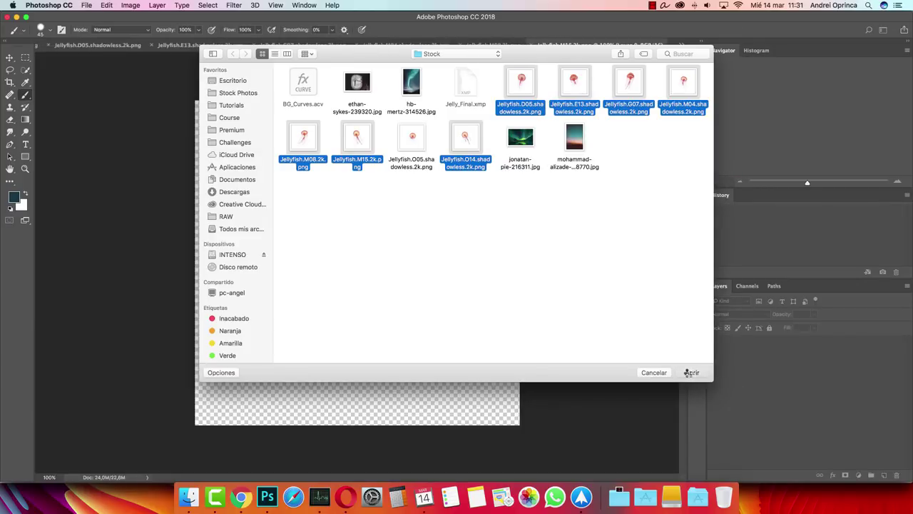
left_click(690, 372)
- Cut the jellyfish from the O14 file, close that file without saving and paste it above the sky layer in the window composite
key("cmd+a")
key("cmd+x")
key("cmd+w")
left_click(433, 172)
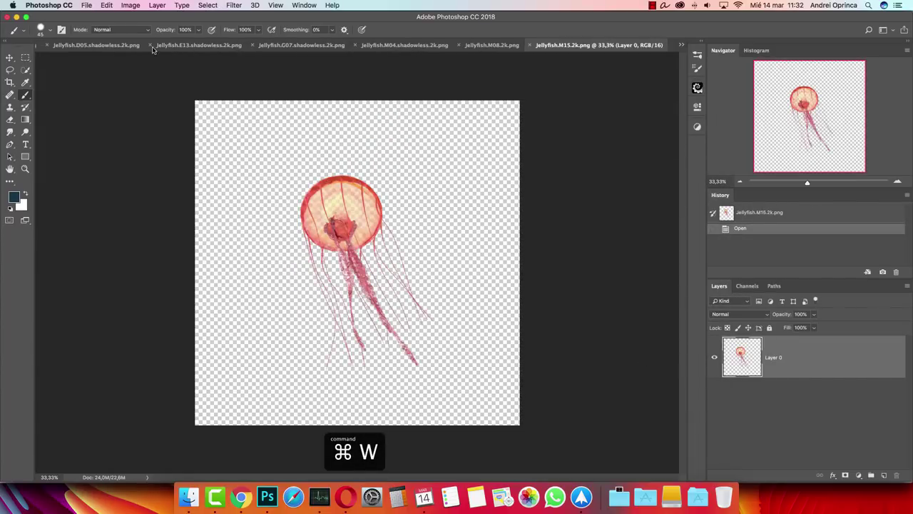
left_click(79, 45)
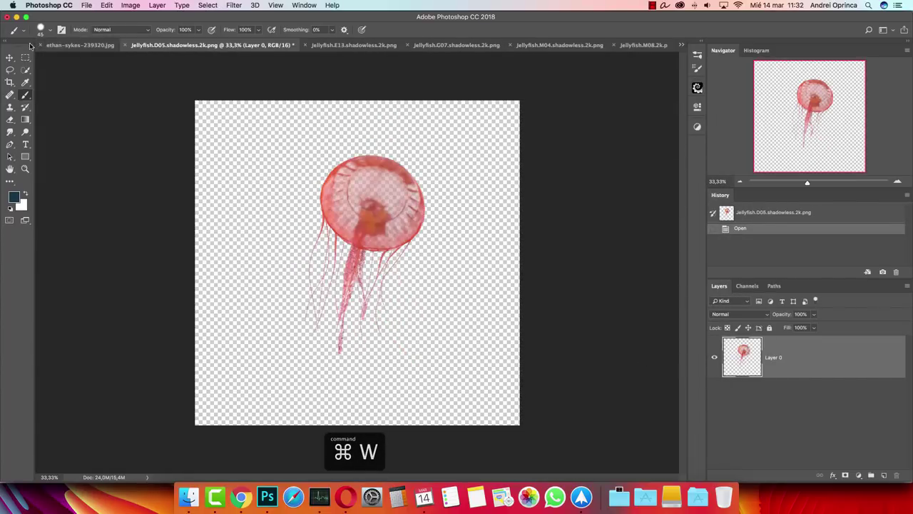
left_click(72, 45)
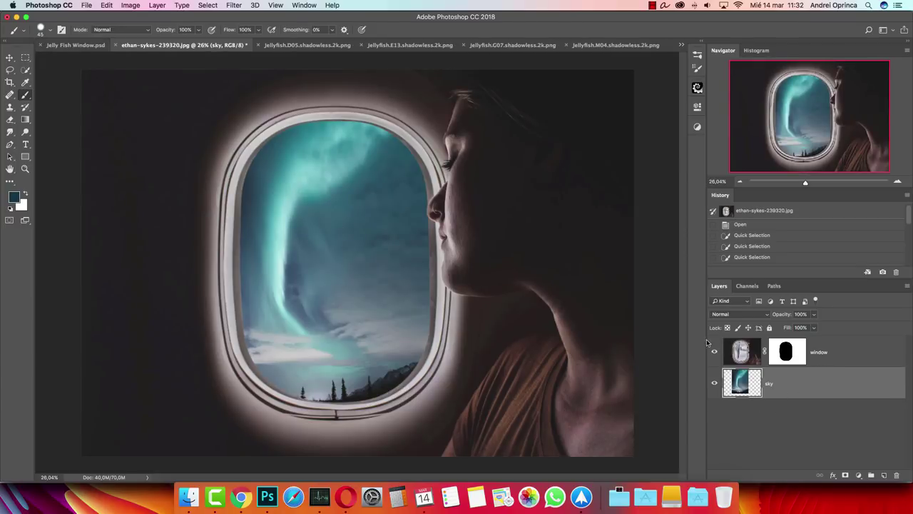
key("super+v")
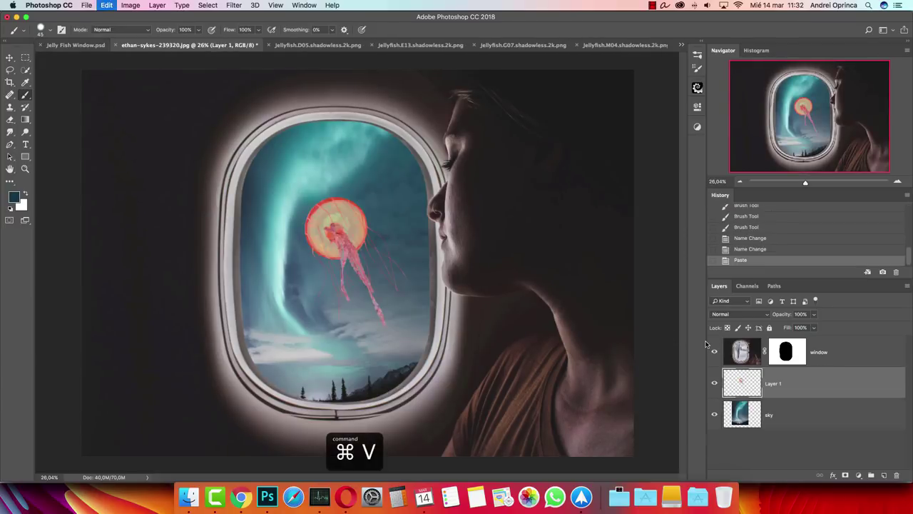
- Move the D05 jellyfish into the composite as a new layer by cutting and pasting, closing its source file without saving
left_click(318, 45)
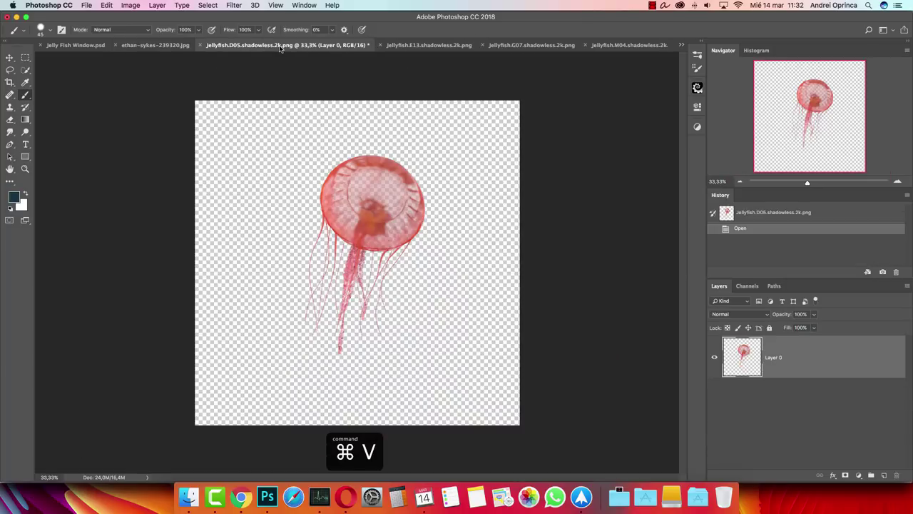
key("super+a")
key("super+x")
key("super+w")
left_click(424, 169)
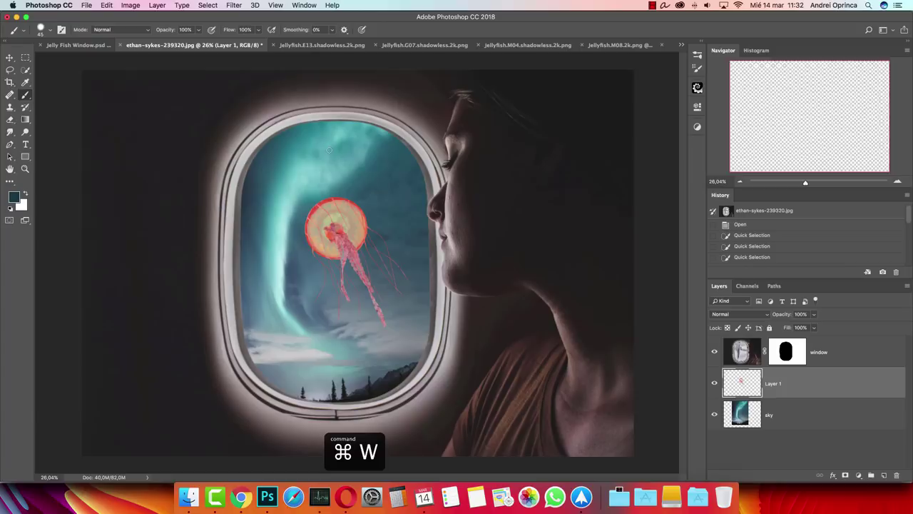
left_click(100, 46)
left_click(286, 45)
key("super+v")
- Cut the jellyfish from the E13 file, close the file without saving and paste it onto a new layer beneath the window
left_click(309, 45)
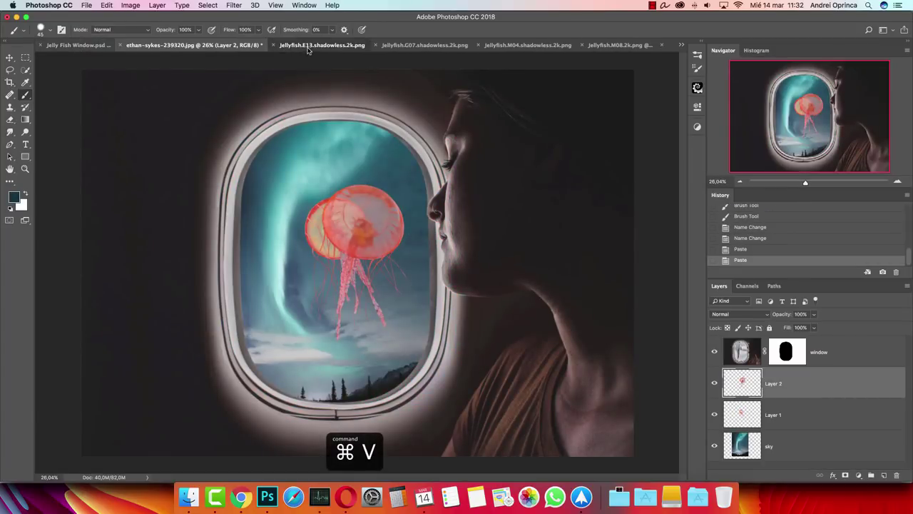
key("super+a")
key("super+x")
key("super+w")
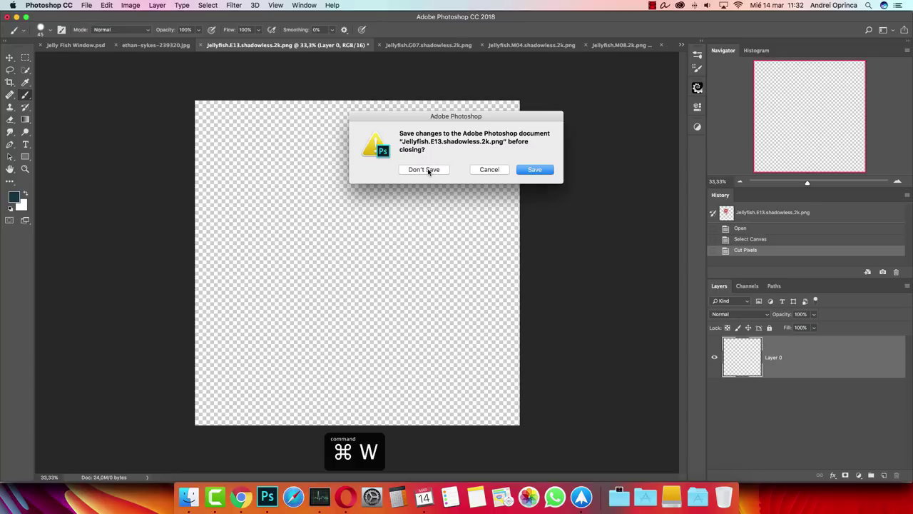
left_click(425, 170)
key("super+v")
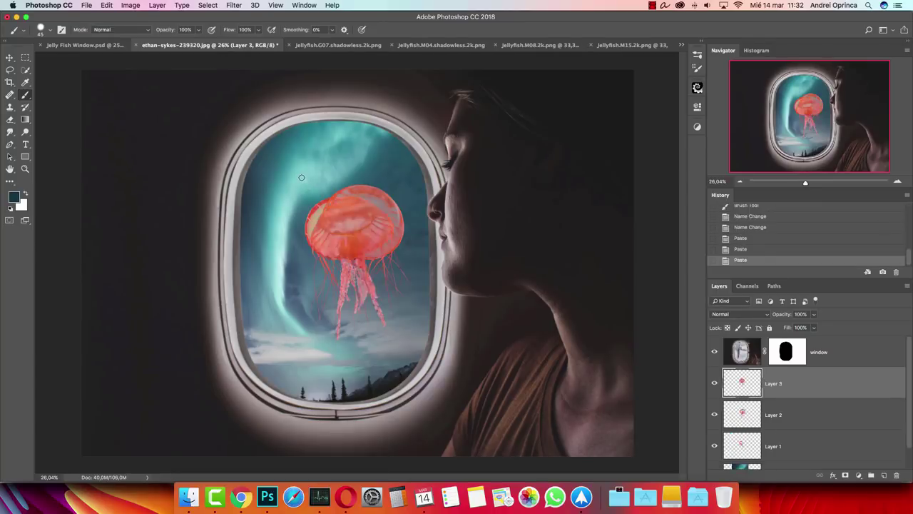
- Cut the jellyfish from the G07 file, close that file without saving and paste it into the window composite as a new layer
key("ctrl+Tab")
key("super+w")
left_click(491, 169)
key("super+w")
left_click(412, 174)
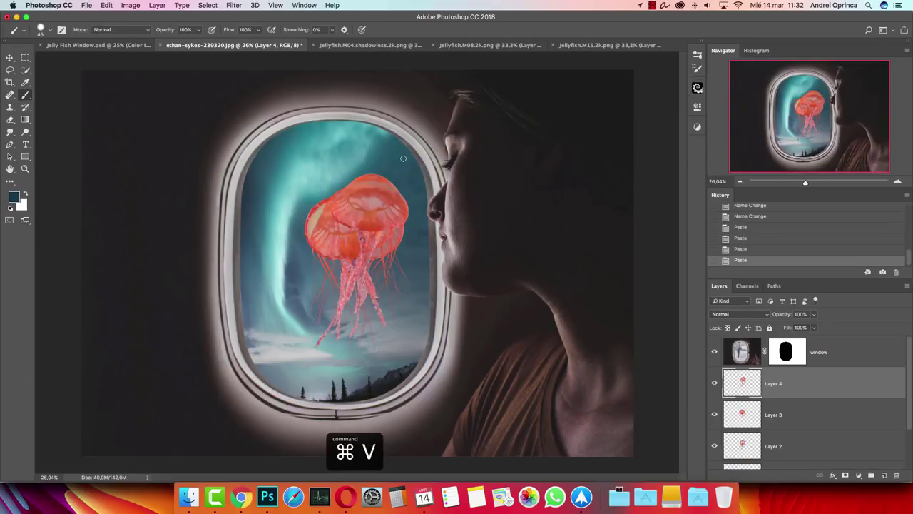
- Transfer the M04 jellyfish onto a new layer beneath the window layer by cutting and pasting, closing its source file without saving
key("ctrl+Tab")
key("super+a")
key("super+x")
key("super+w")
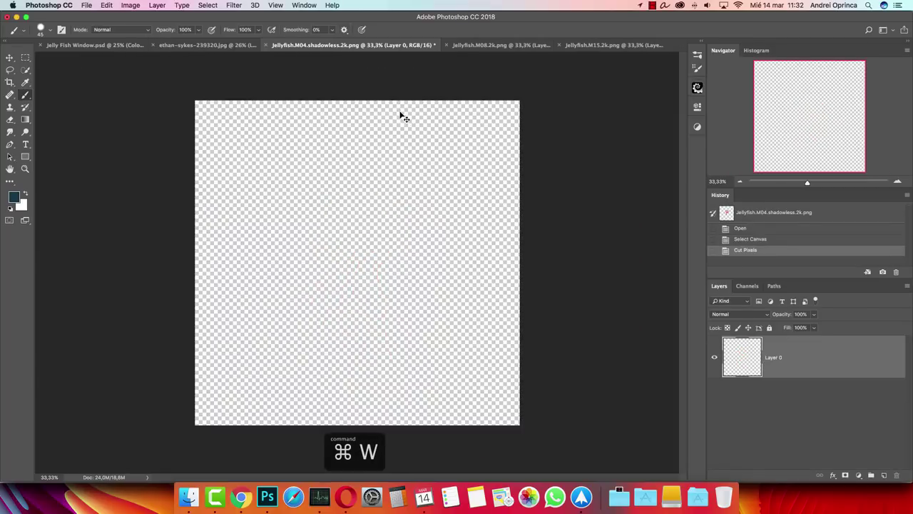
left_click(422, 168)
key("super+v")
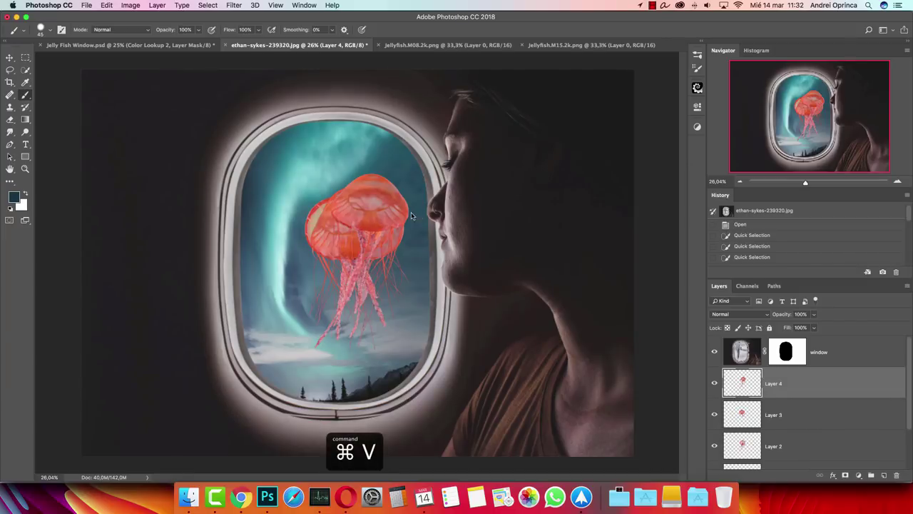
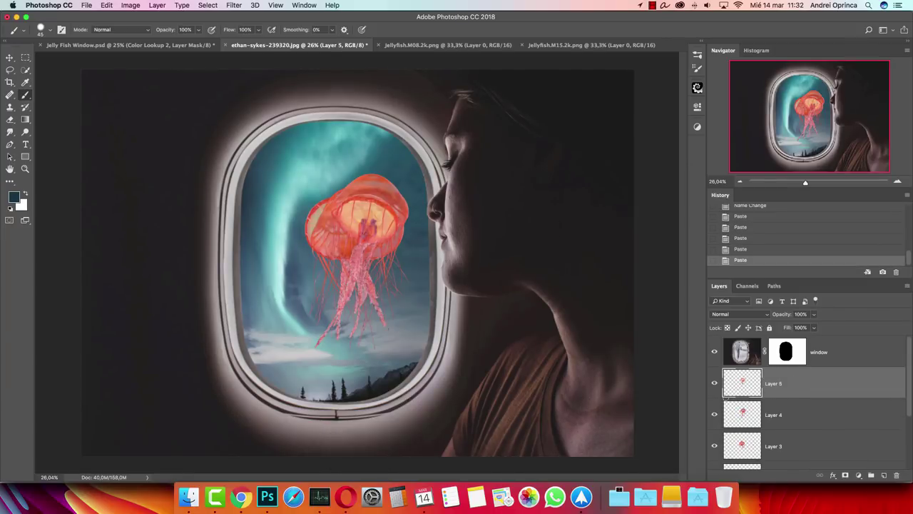
- Hide Layers 5, 4, 3 and 2 so that only the Layer 1 jellyfish is shown over the sky
scroll(792, 361, "down", 2)
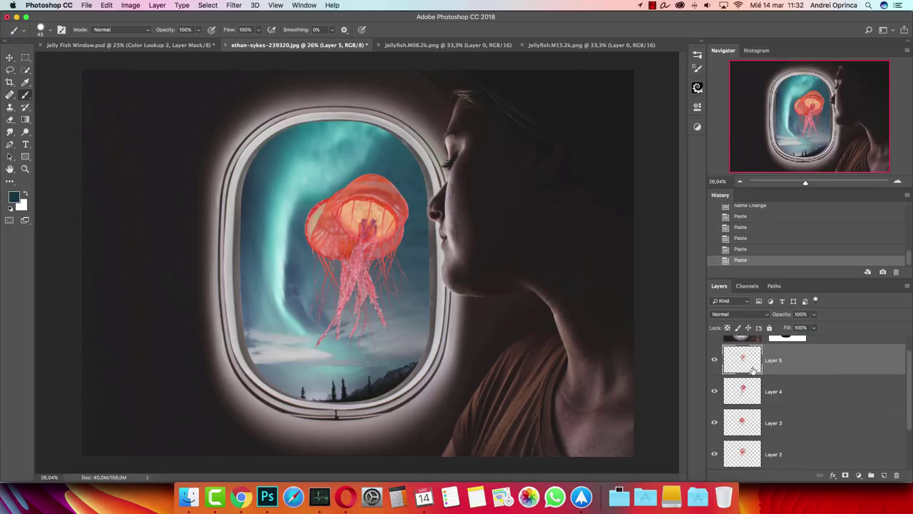
left_click(714, 344)
left_click(714, 375)
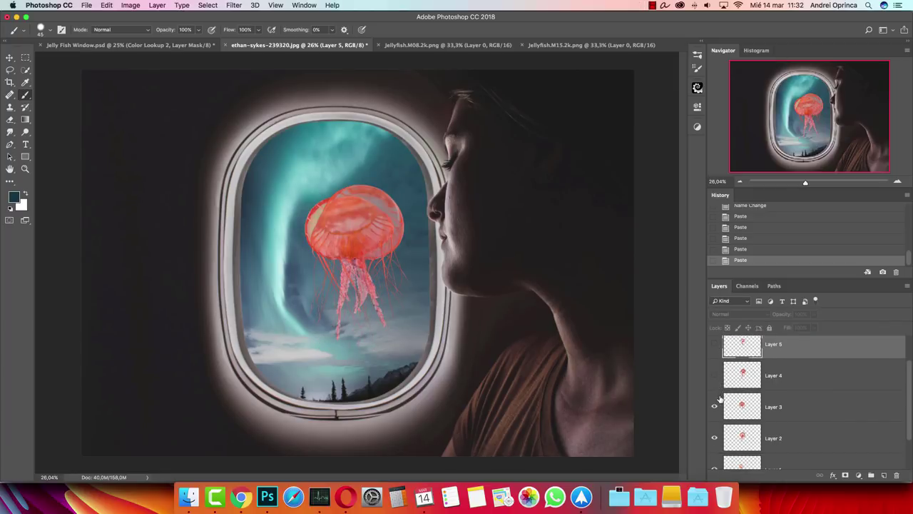
left_click(714, 406)
left_click(714, 438)
scroll(756, 421, "down", 2)
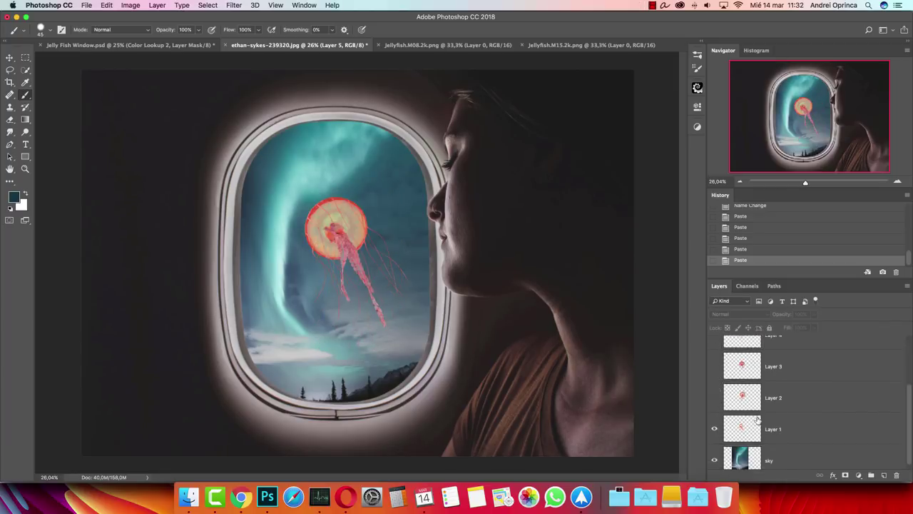
- Scale the Layer 1 jellyfish down to about 28% and place it in the upper-left part of the window's sky
left_click(793, 420)
key("super+t")
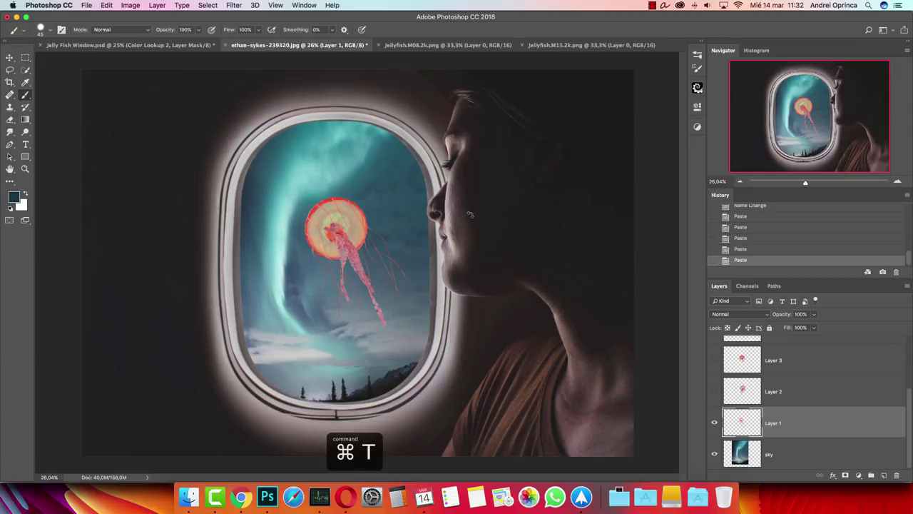
left_click_drag(412, 194, 292, 166)
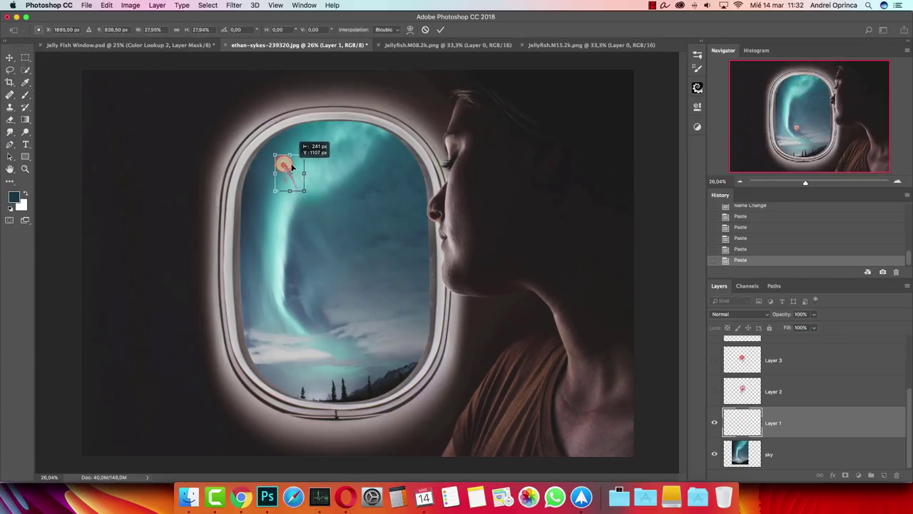
key("Return")
- Show Layer 2, scale its jellyfish to about 34% and place it in the lower-right part of the sky above the mountains
left_click(715, 391)
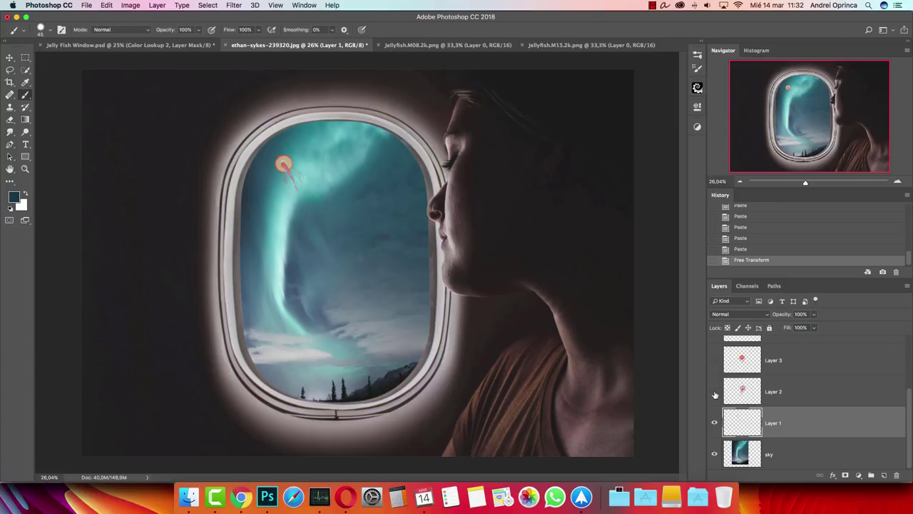
left_click(786, 394)
key("ctrl+t")
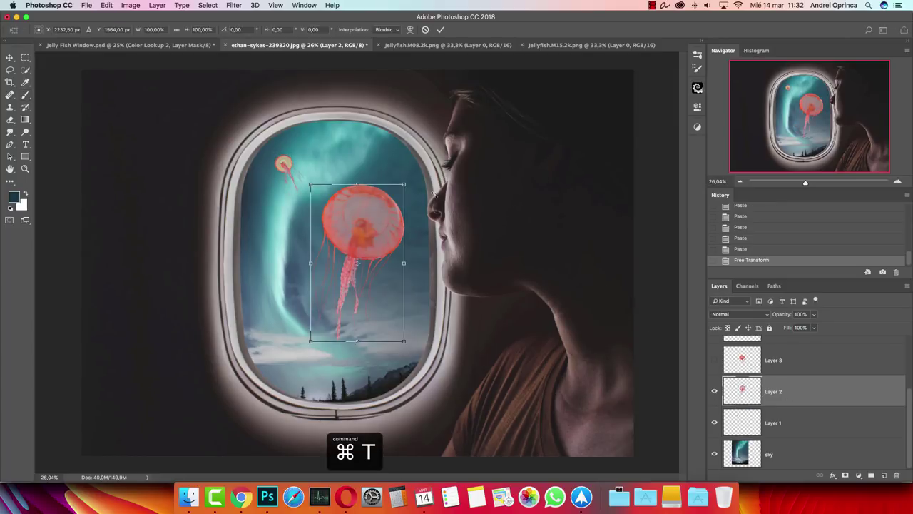
left_click_drag(404, 181, 377, 239)
left_click_drag(374, 297, 410, 371)
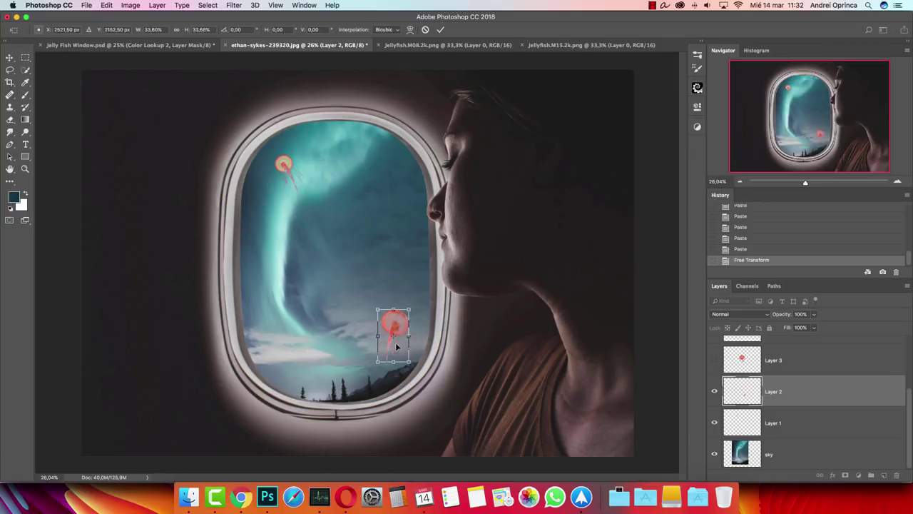
key("Return")
- Show Layer 3, shrink its jellyfish to a tiny size and place it near the window's right edge beside the woman's face
left_click(715, 360)
left_click(787, 361)
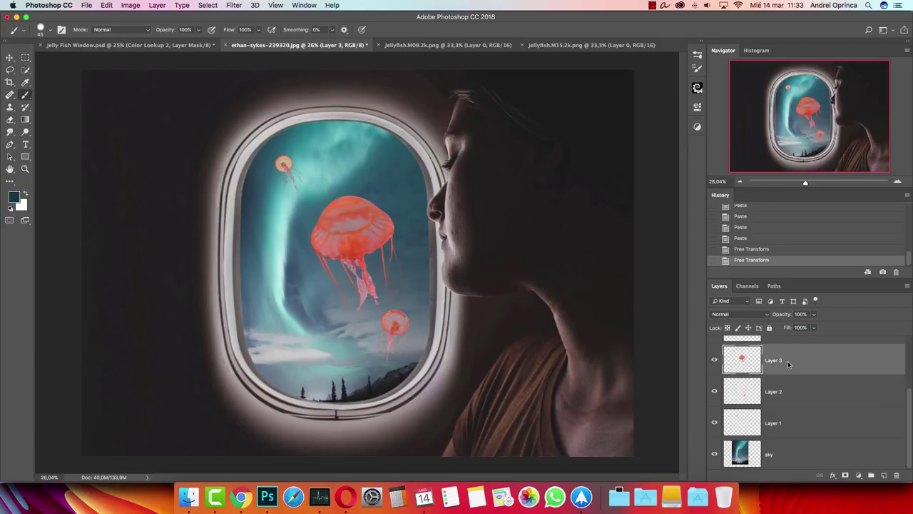
key("ctrl+t")
mouse_move(404, 191)
left_mouse_down()
mouse_move(378, 234)
mouse_move(397, 223)
mouse_move(406, 200)
left_mouse_up()
key("Return")
key("cmd+v")
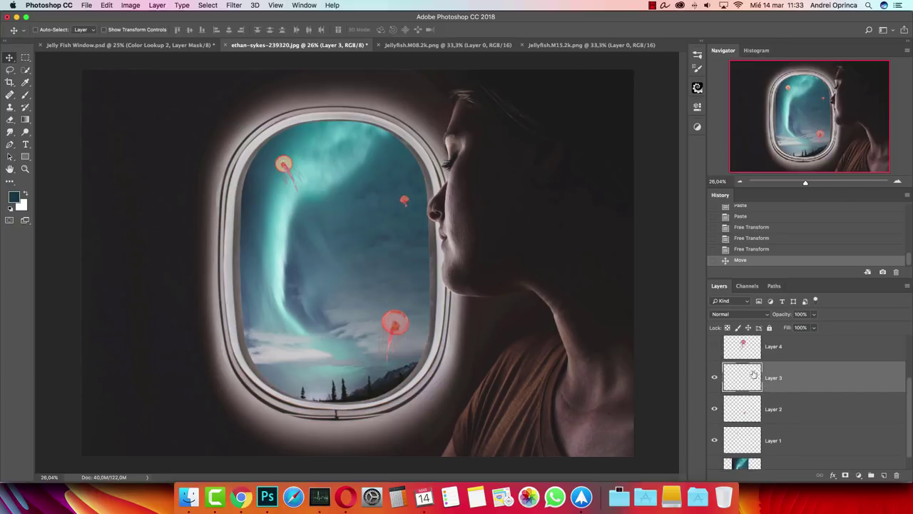
- Show Layer 4, shrink its jellyfish and place it over the clouds in the lower-left part of the window
left_click(787, 349)
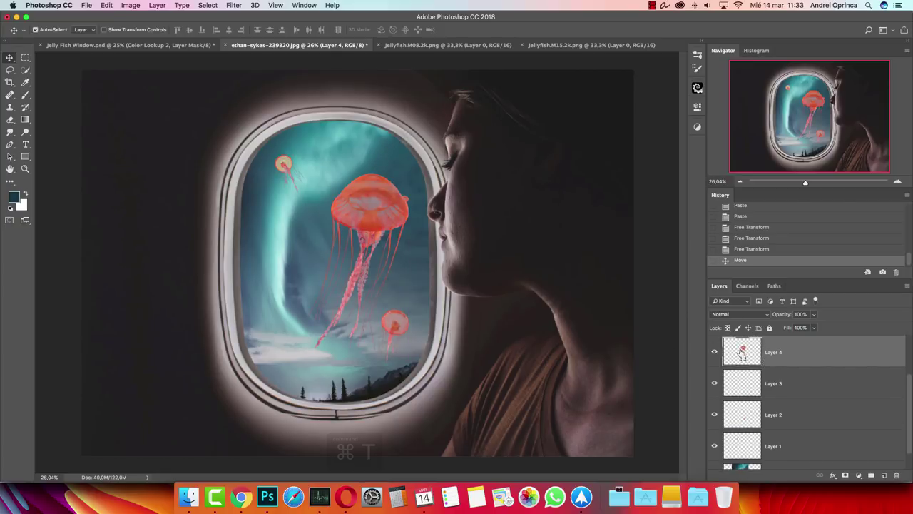
key("cmd+t")
left_click_drag(412, 167, 280, 319)
key("Return")
- Show Layer 5, scale its jellyfish to about 46% and place it just below the middle of the window, nudging the Layer 4 jellyfish slightly
scroll(757, 382, "up", 2)
left_click(714, 367)
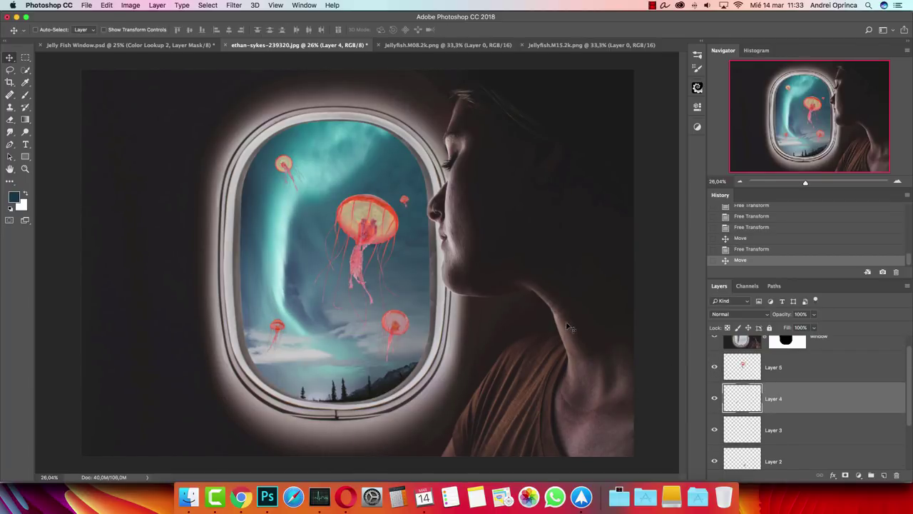
left_click_drag(365, 240, 379, 222)
left_click(381, 222, "super")
key("super+t")
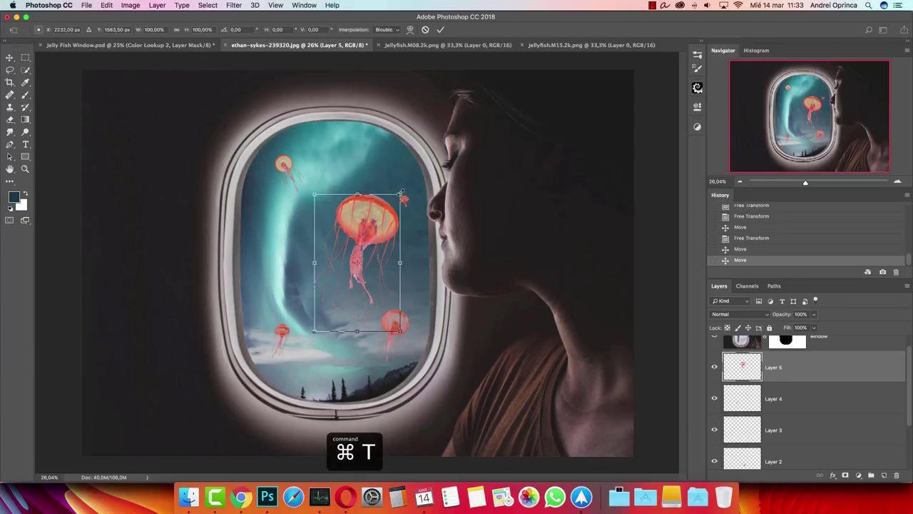
left_click_drag(401, 193, 337, 280)
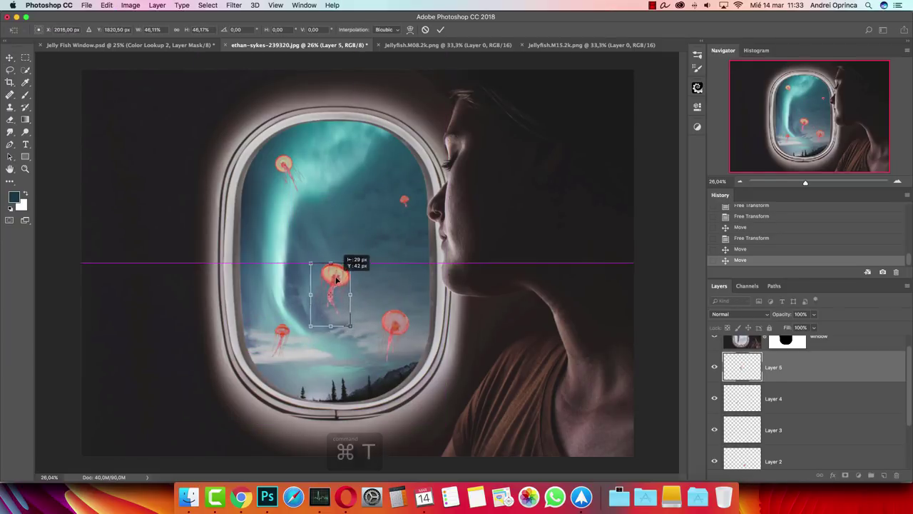
left_click(440, 29)
- Cut the jellyfish from the M08 file, close that file without saving and paste it above Layer 5 in the composite
left_click(448, 45)
key("super+a")
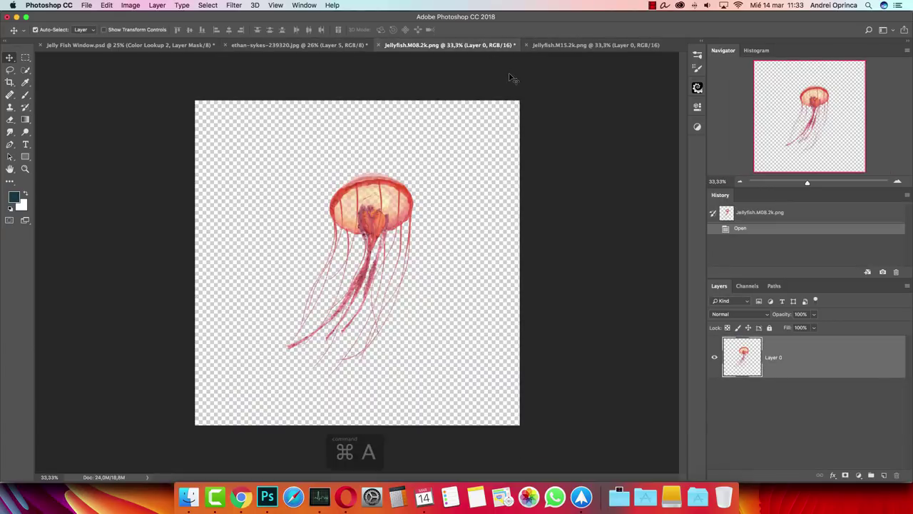
key("super+x")
key("super+w")
left_click(421, 170)
key("super+v")
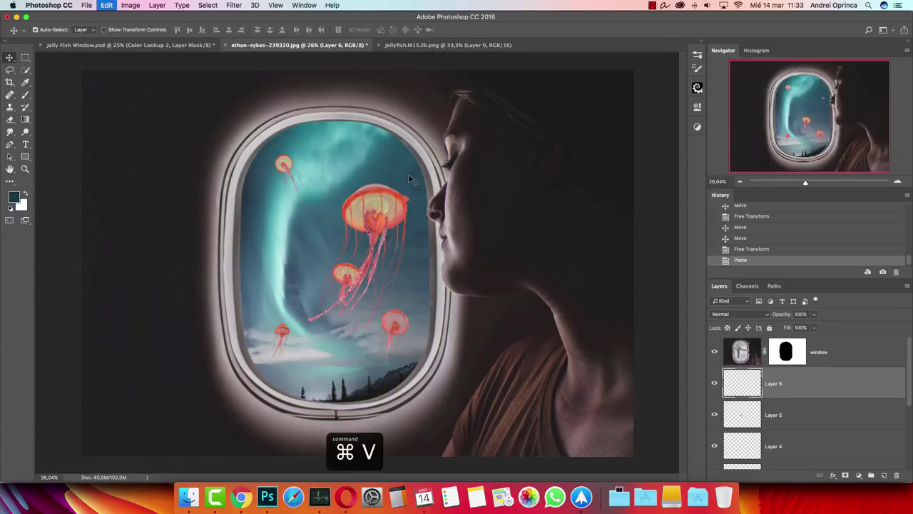
- Scale the Layer 6 jellyfish down slightly and position it near the centre of the window as the largest one
key("super+t")
left_click_drag(407, 184, 296, 230)
key("Return")
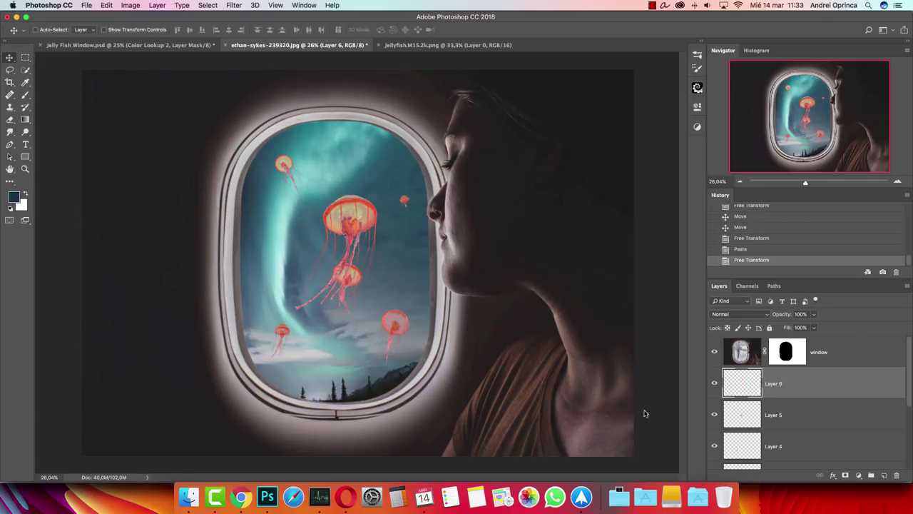
- Move the Layer 5 jellyfish to the left of the large one, scale it down further and set it beside the aurora band
key("alt+bracketleft")
left_click_drag(325, 289, 275, 255)
scroll(276, 254, "up", 1)
key("super+t")
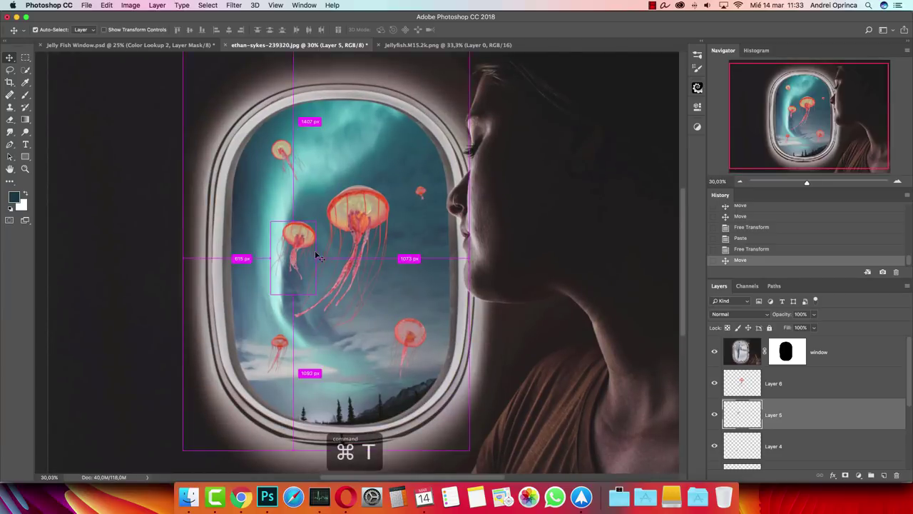
left_click_drag(317, 219, 293, 281)
key("Return")
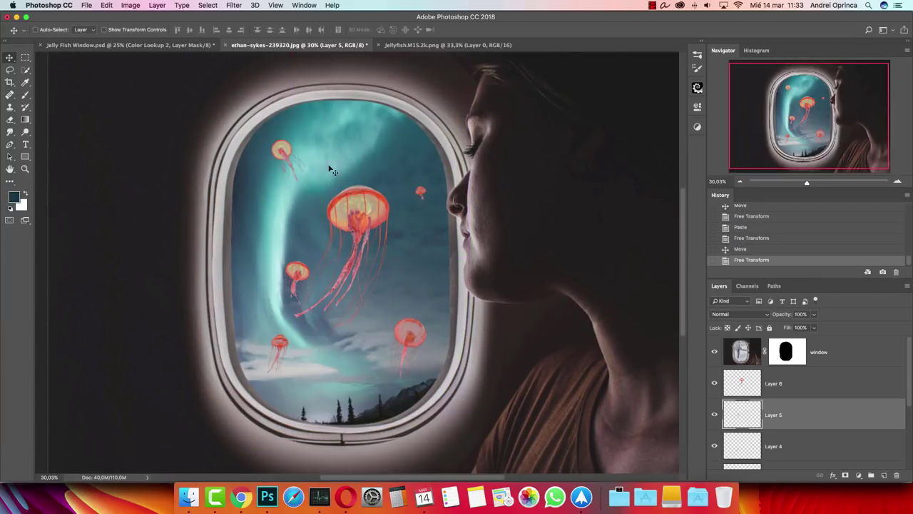
- Bring the M15 jellyfish into the composite on a new layer above Layer 5, closing its source file without saving
left_click(455, 45)
key("super+a")
key("super+c")
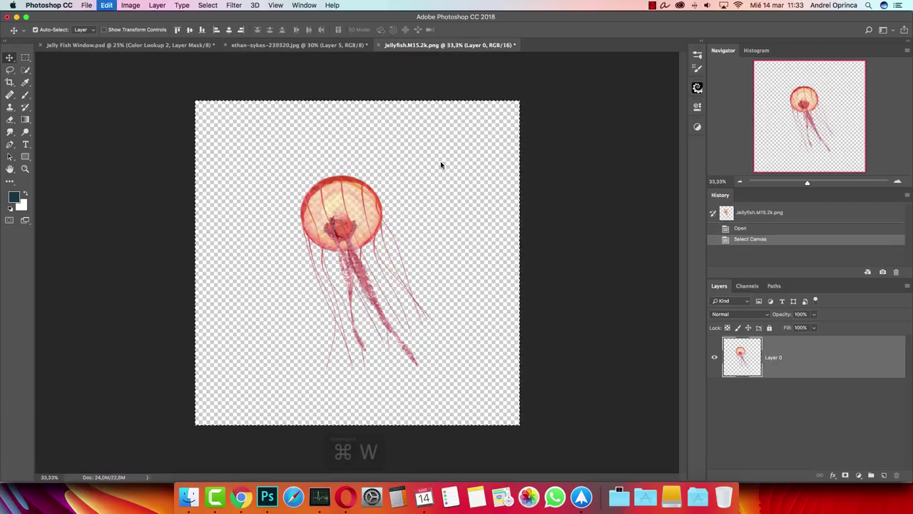
key("super+w")
left_click(429, 168)
key("super+v")
- Shrink the Layer 7 jellyfish to a tiny size and place it in the upper-right part of the sky
key("super+t")
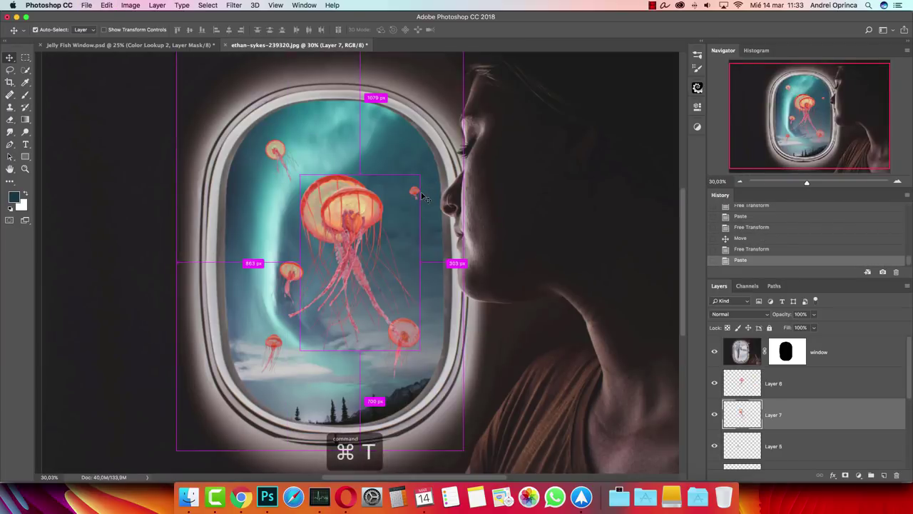
left_click_drag(418, 171, 385, 147)
key("Return")
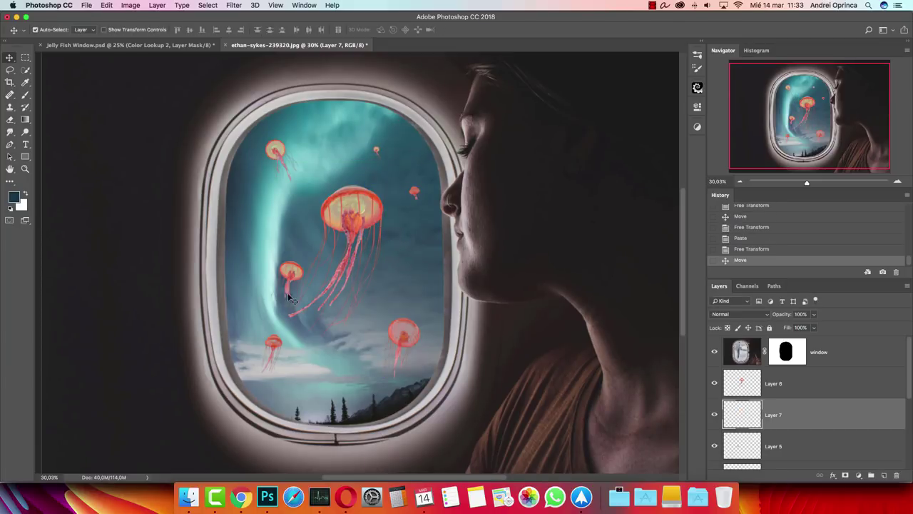
- Reposition the Layer 5 jellyfish at the window's left edge and the Layer 4 jellyfish lower, above the trees
left_click_drag(291, 299, 238, 298)
left_click_drag(275, 346, 306, 371)
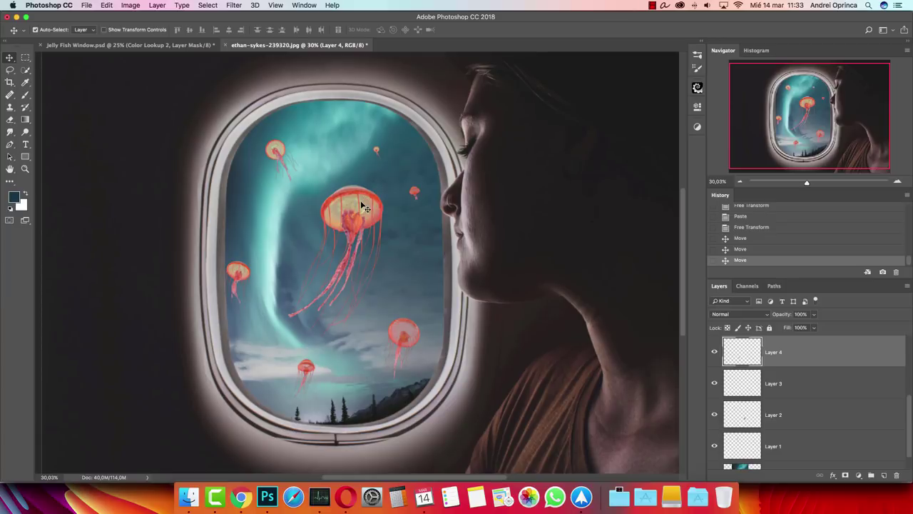
key("super")
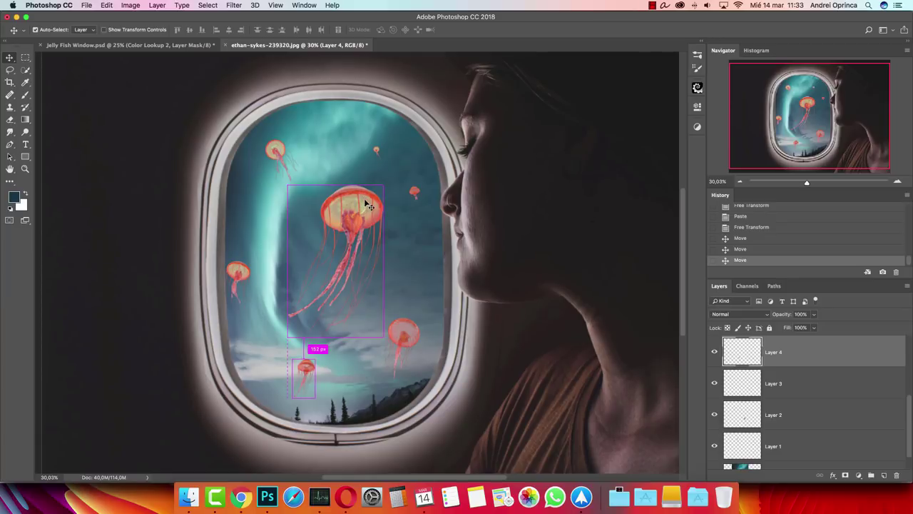
left_click(416, 193)
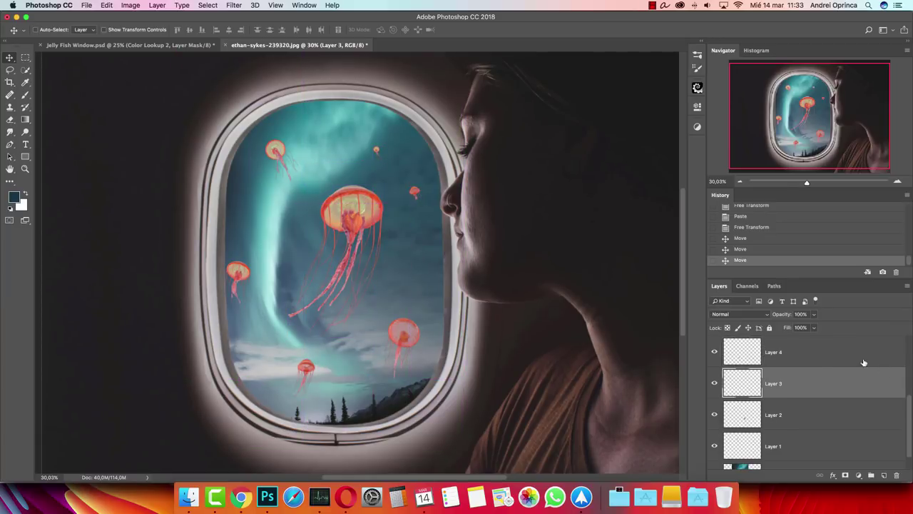
- Group all the jellyfish layers, from Layer 6 down to Layer 1, and name the group Jelly
scroll(812, 368, "up", 3)
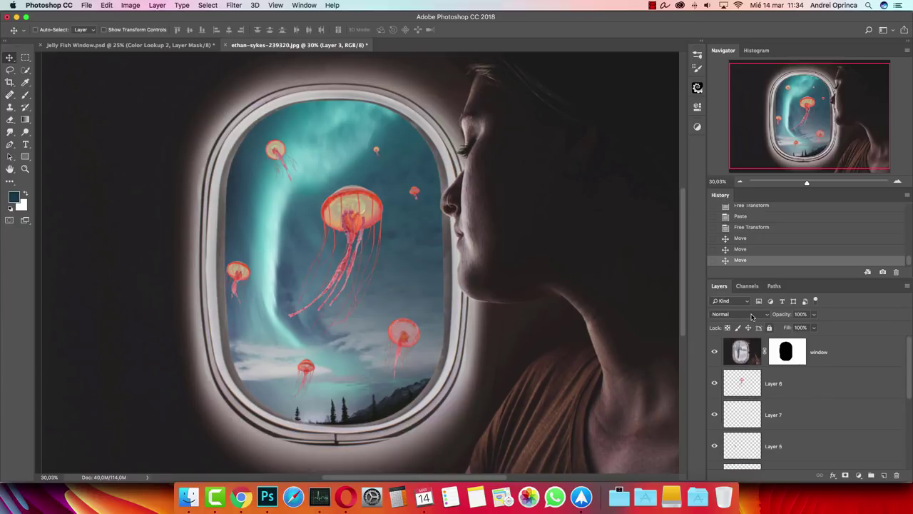
left_click(822, 388)
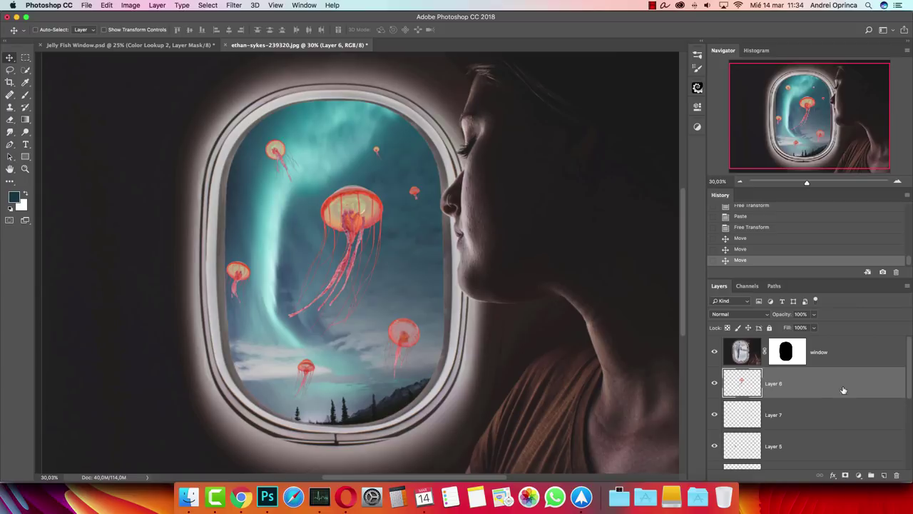
scroll(850, 393, "down", 5)
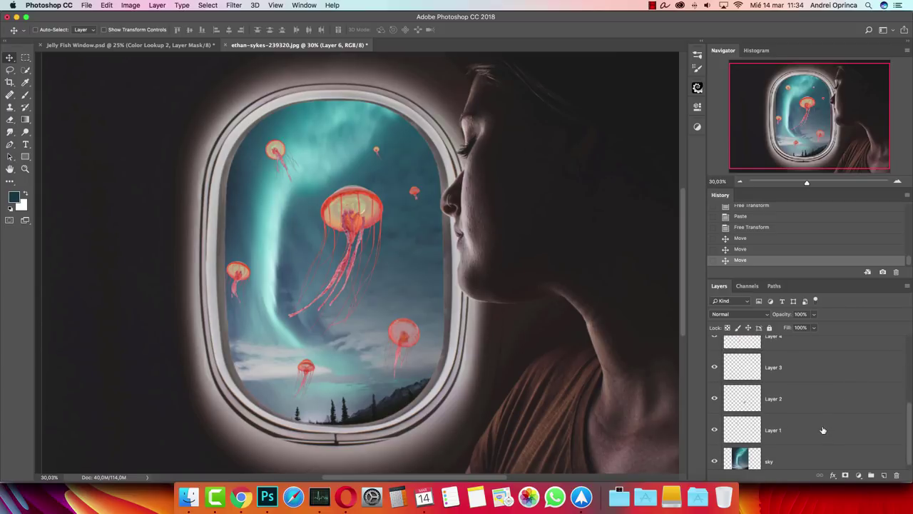
left_click(818, 427, "shift")
scroll(818, 427, "up", 5)
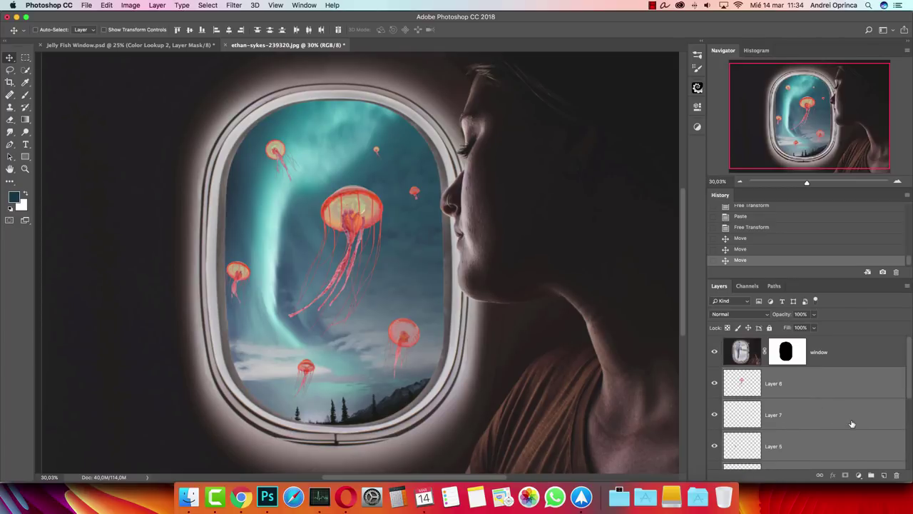
key("super")
key("super+g")
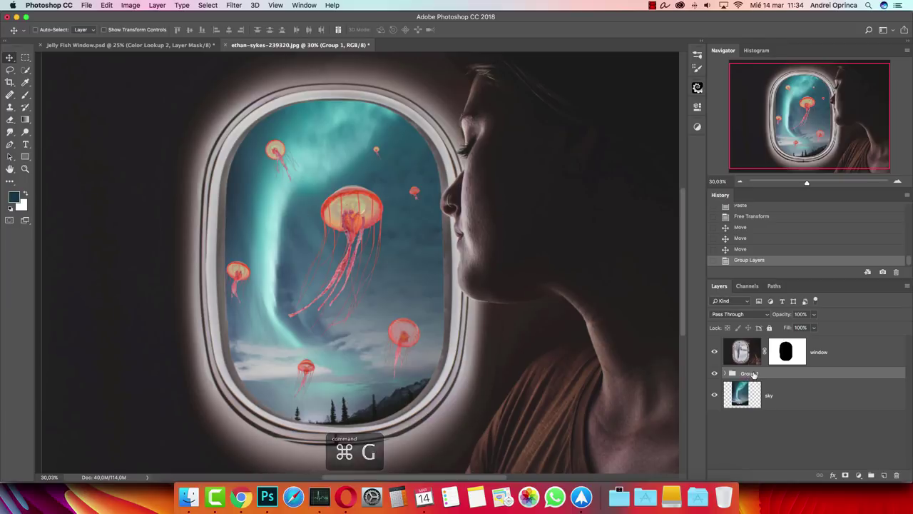
type("Je")
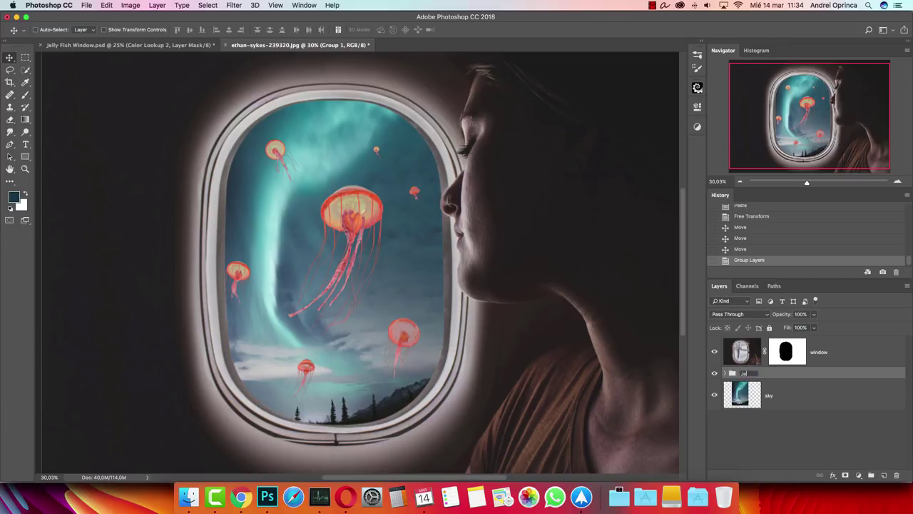
type("lly")
key("Return")
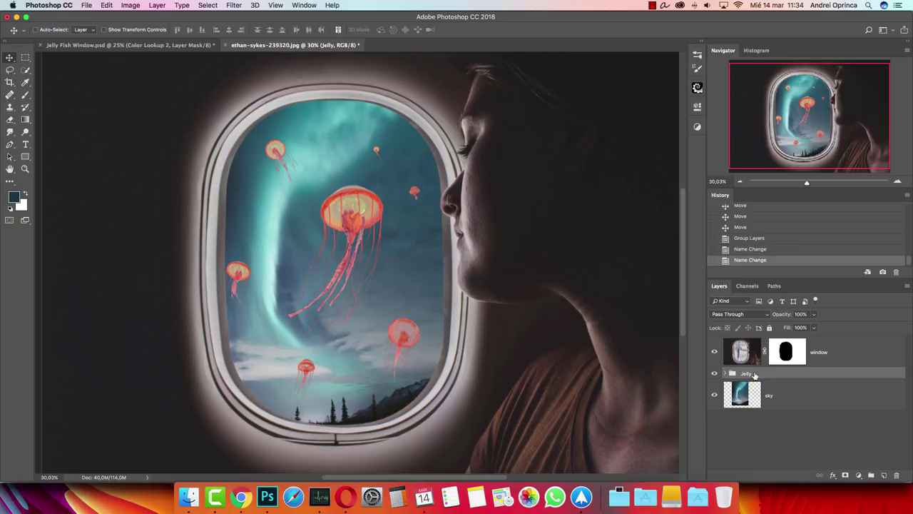
- Review the sky, Jelly and window layers, hiding and reshowing the Jelly group to compare the composite
left_click(784, 397)
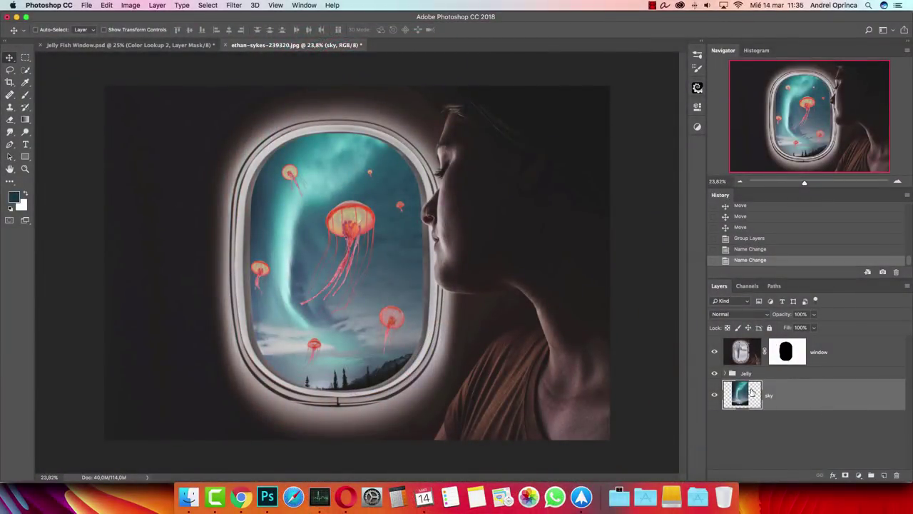
left_click(766, 374)
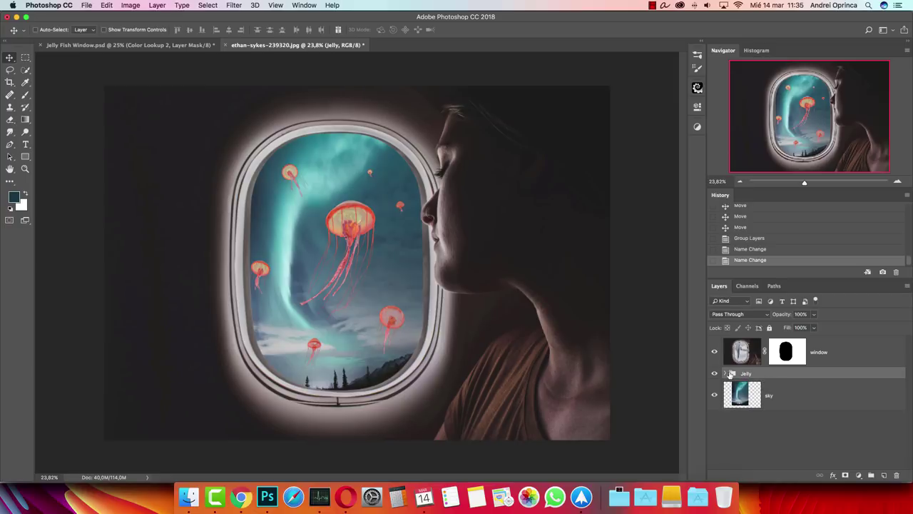
left_click(714, 374)
left_click(714, 374)
left_click(833, 362)
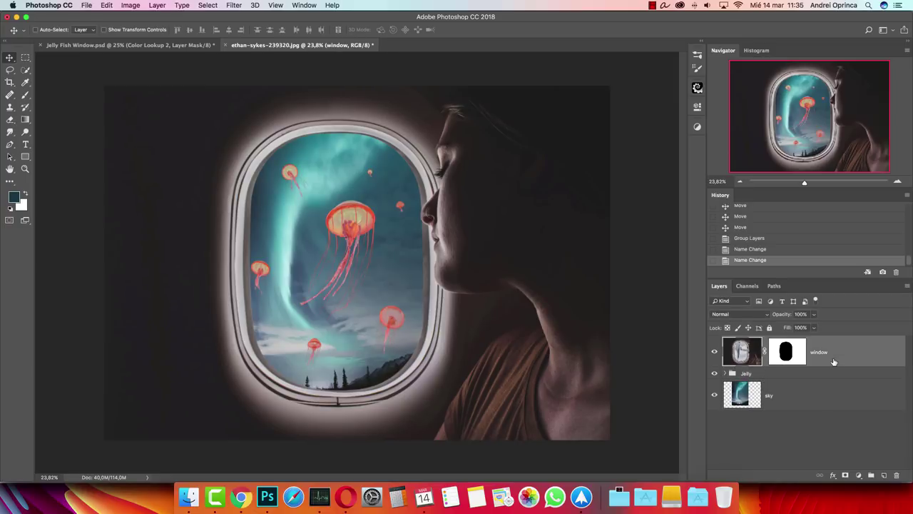
- Add a Gradient Map adjustment layer directly above the sky layer
left_click(790, 399)
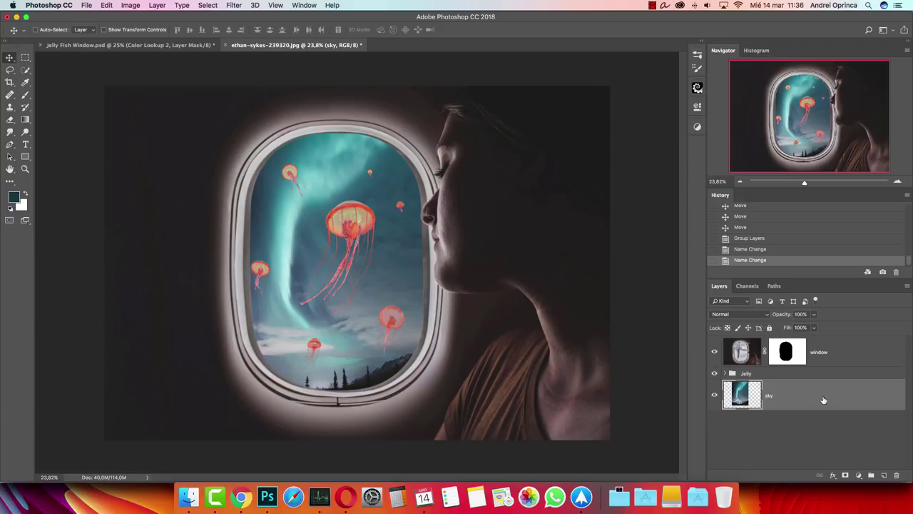
left_click(859, 475)
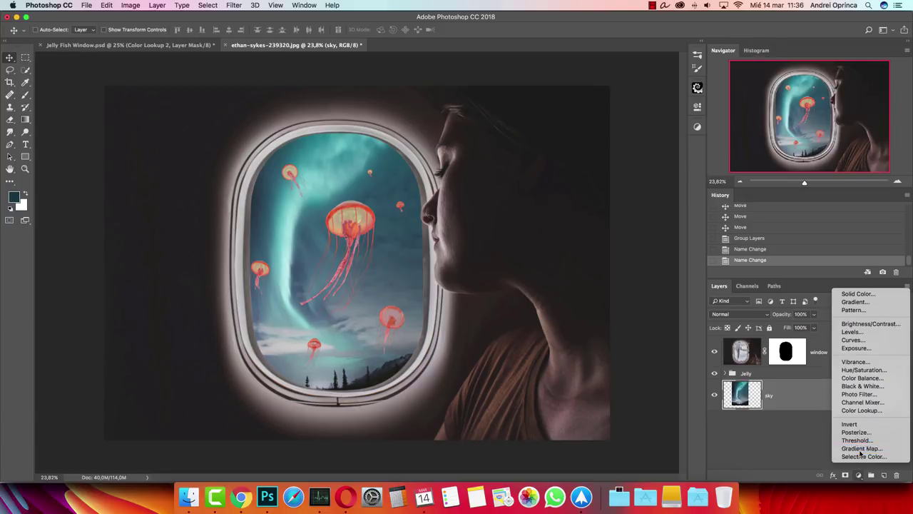
left_click(862, 448)
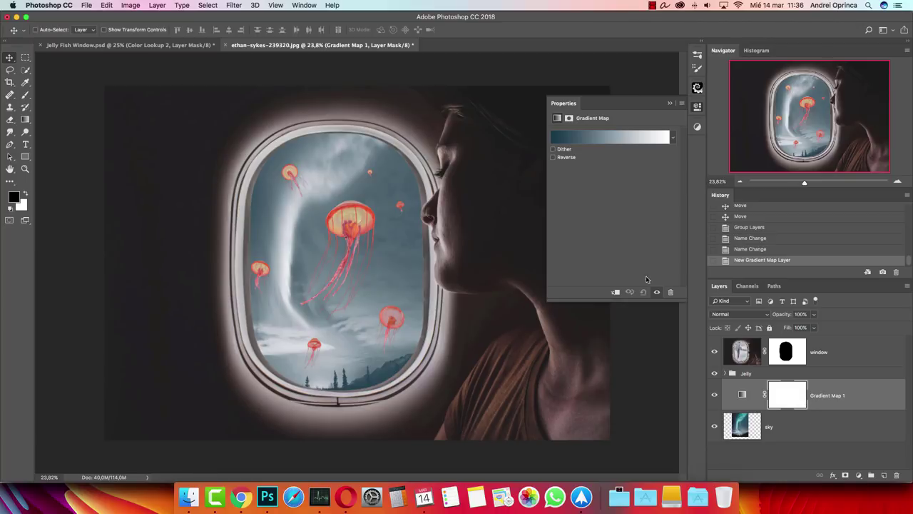
- Set the starting colour stop of the sky's gradient map to black
left_click(594, 138)
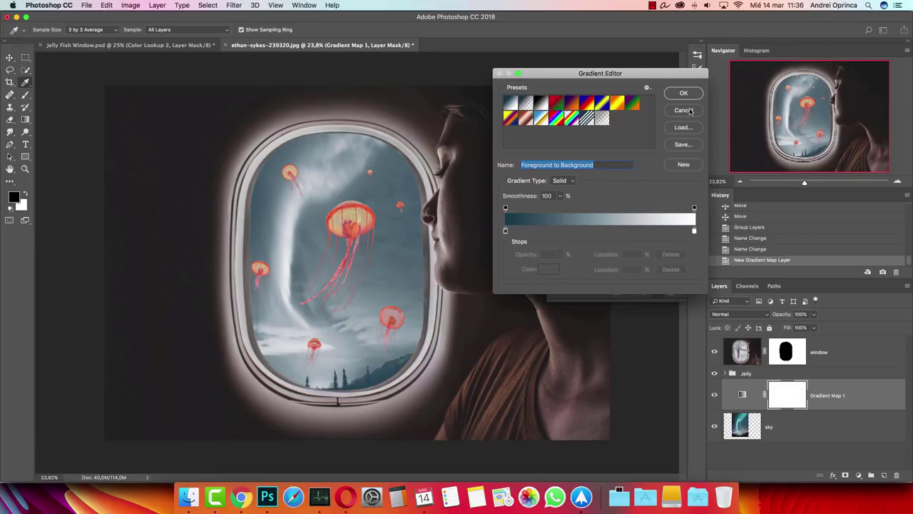
left_click_drag(650, 73, 628, 82)
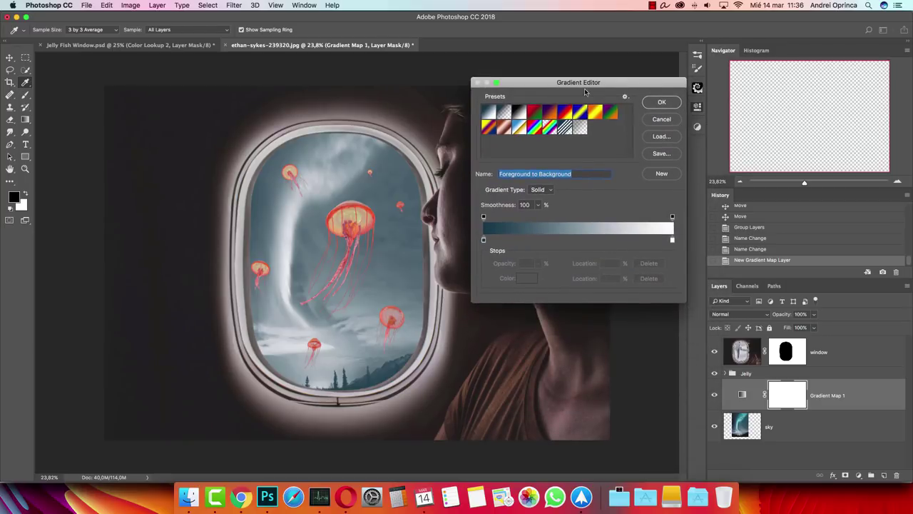
left_click(484, 239)
left_click(534, 278)
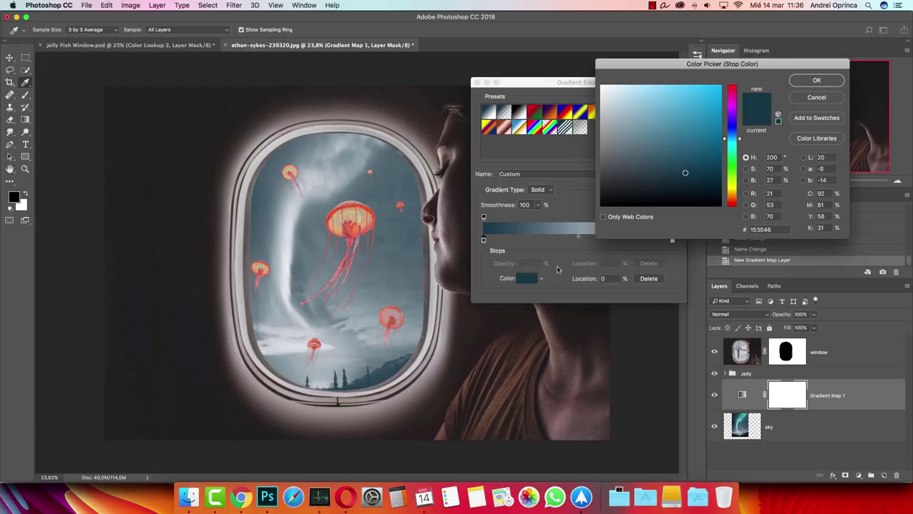
left_click(603, 206)
left_click(813, 82)
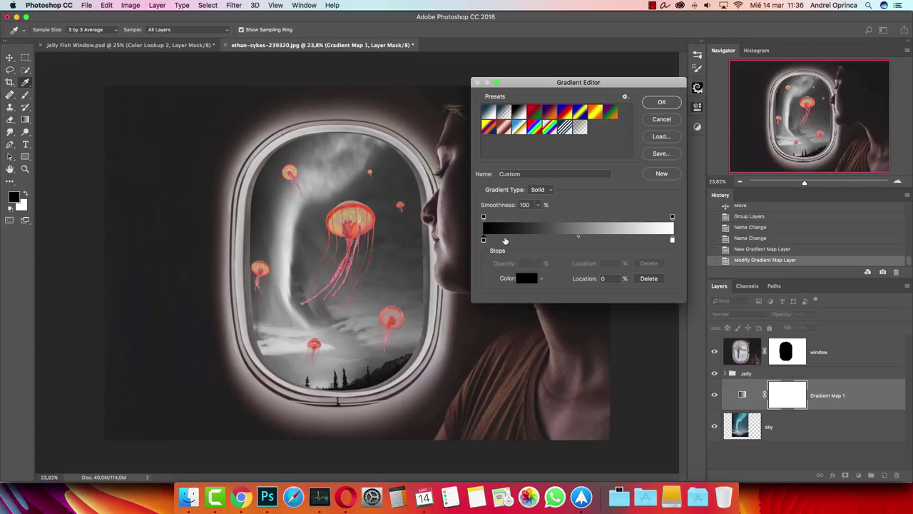
- Add a gradient colour stop at 8% location and set its colour to dark blue #002f4b
left_click(508, 239)
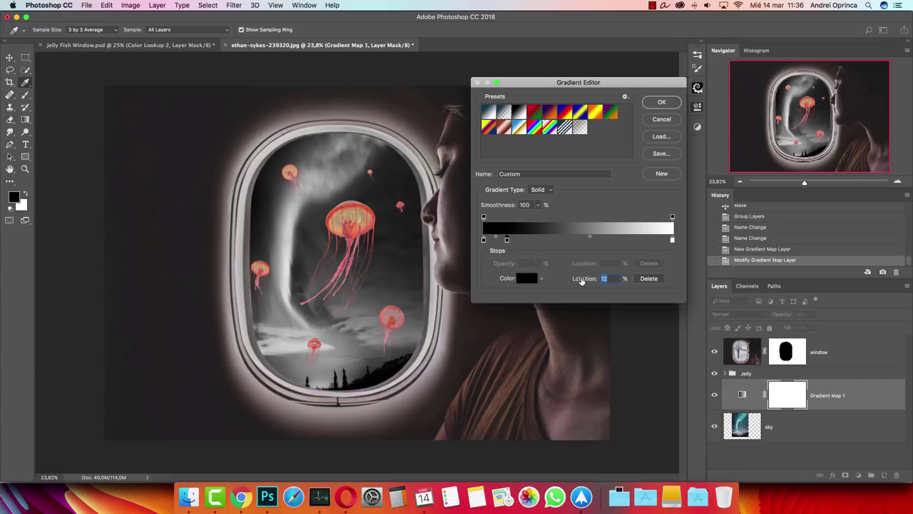
type("8")
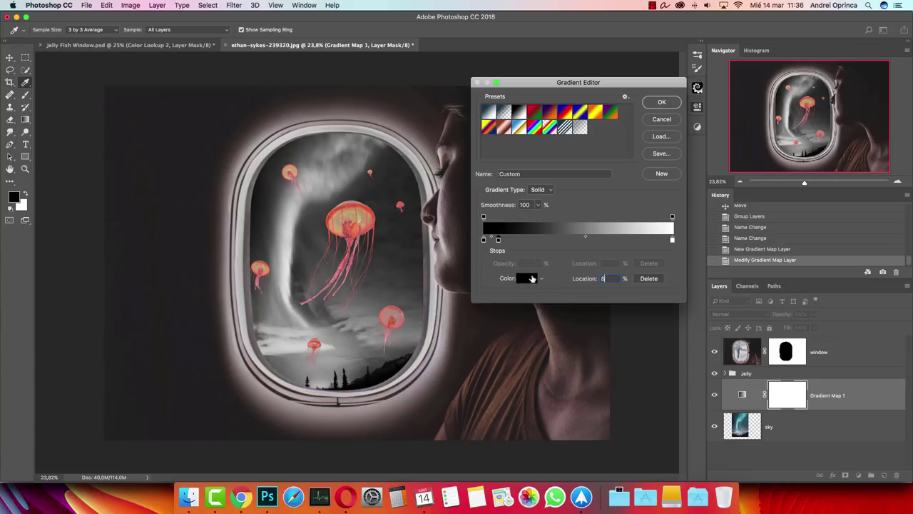
left_click(531, 279)
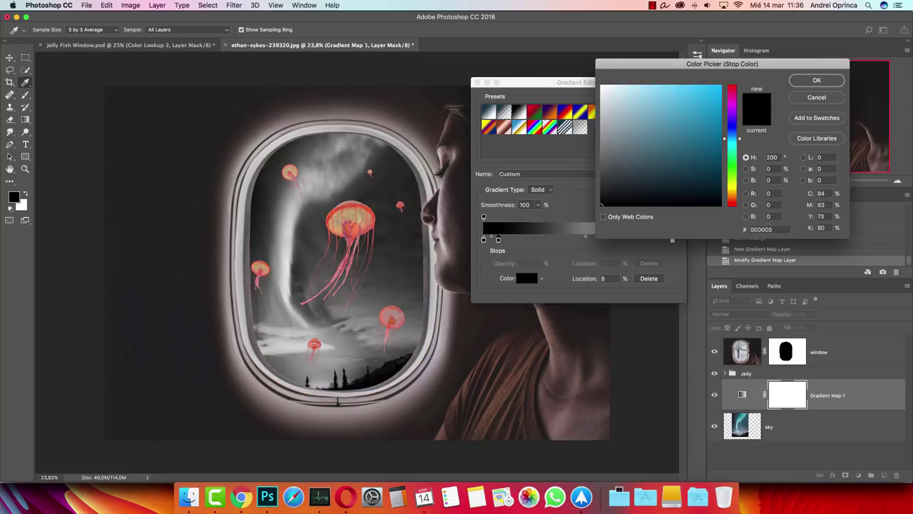
left_click_drag(777, 230, 740, 229)
key("super+v")
key("Return")
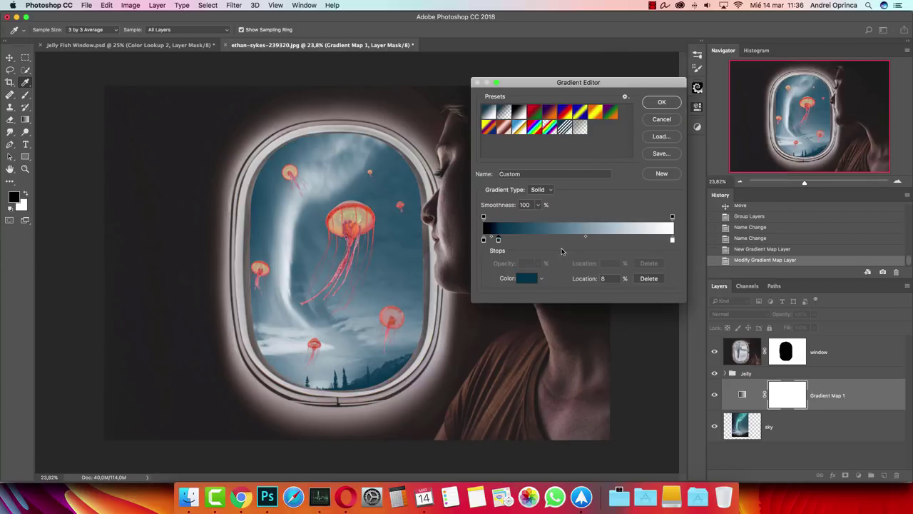
- Add another gradient colour stop at 41% location and set its colour to green #146855
left_click(562, 240)
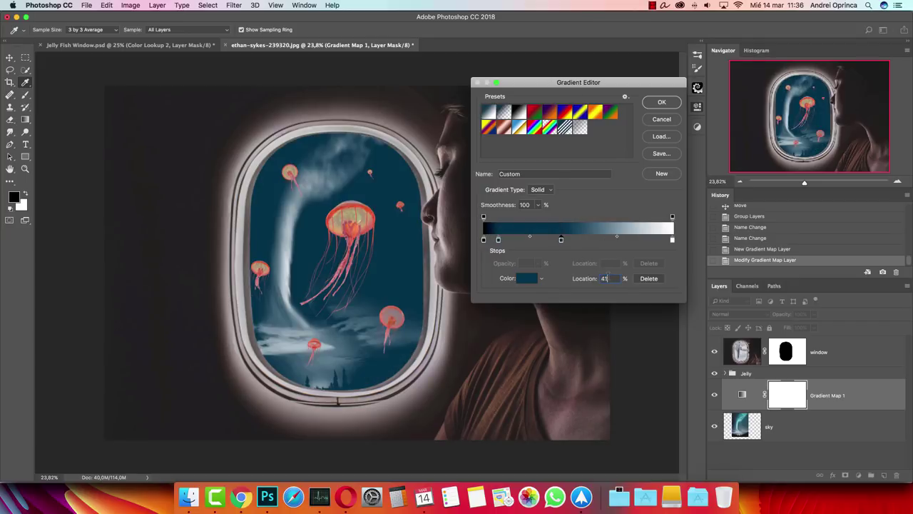
left_click_drag(608, 278, 574, 273)
left_click(525, 280)
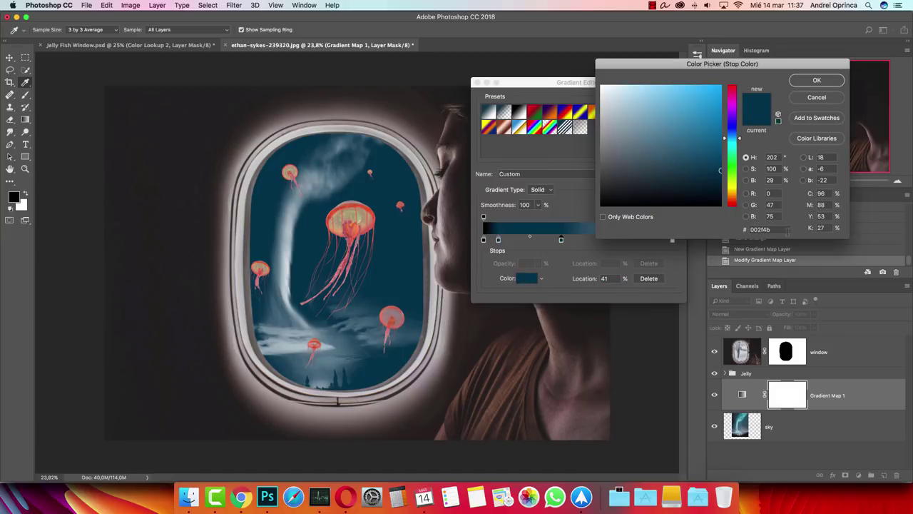
type("146855")
left_click(814, 84)
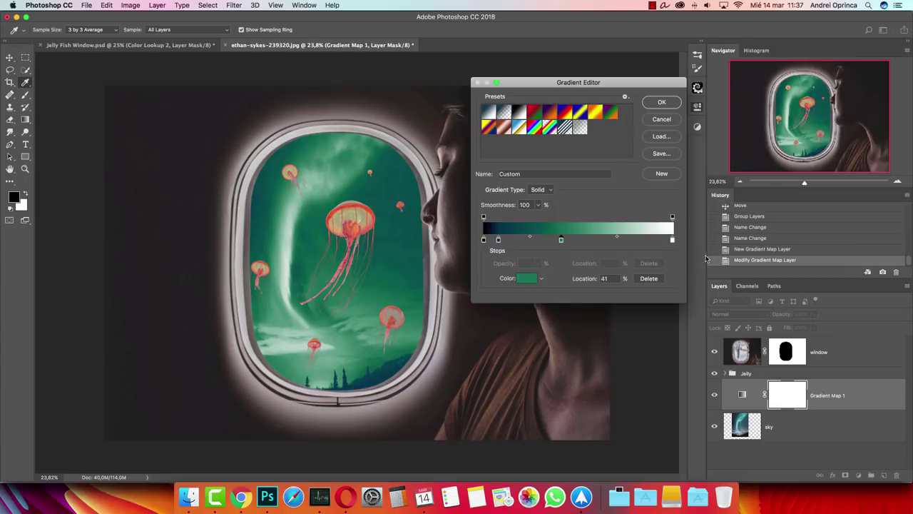
- Set the gradient's end colour stop at 100% to orange #ed9d47 and accept the edited gradient
left_click(672, 241)
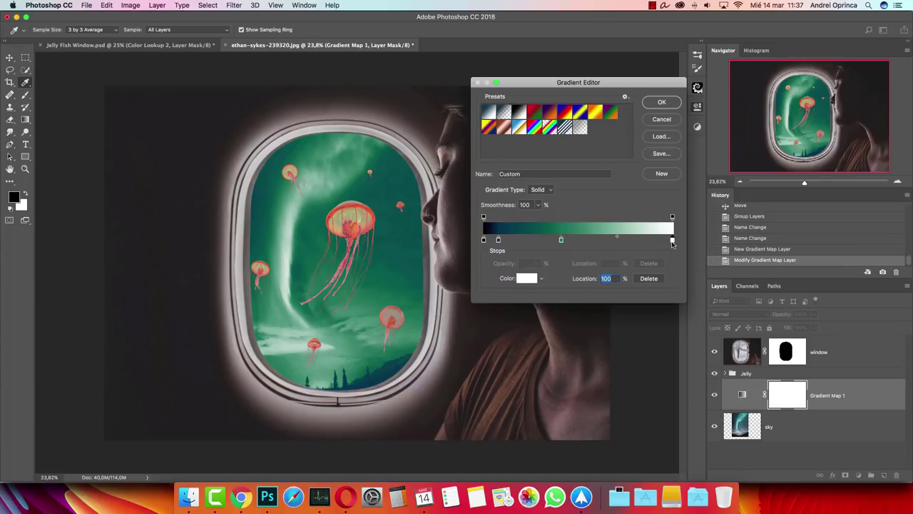
left_click(528, 278)
double_click(775, 229)
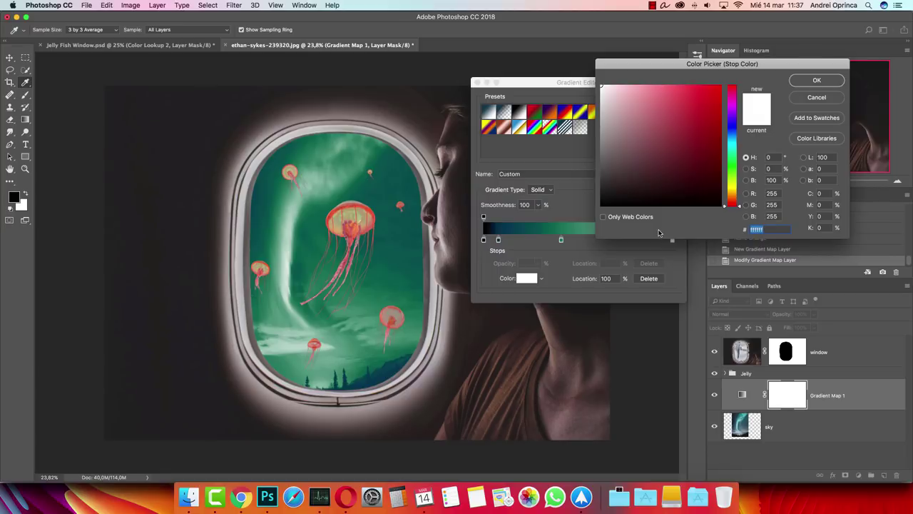
type("ed9d47")
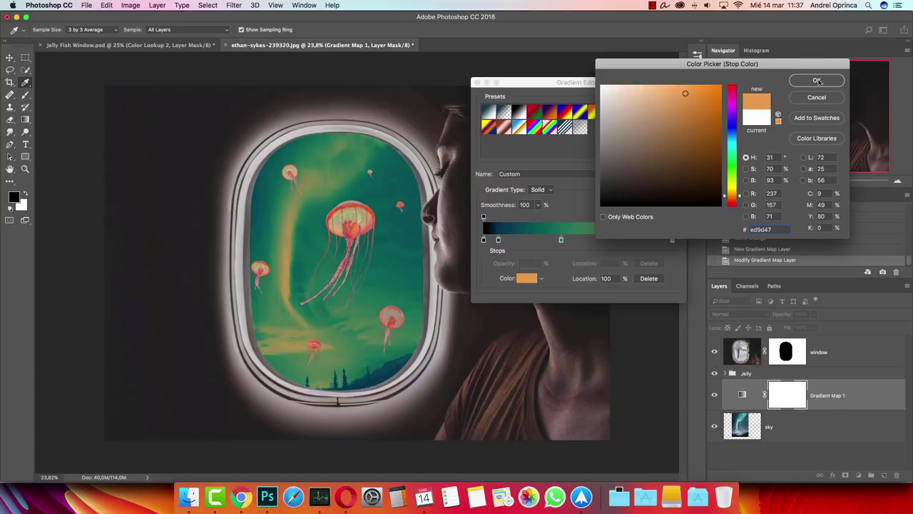
left_click(818, 80)
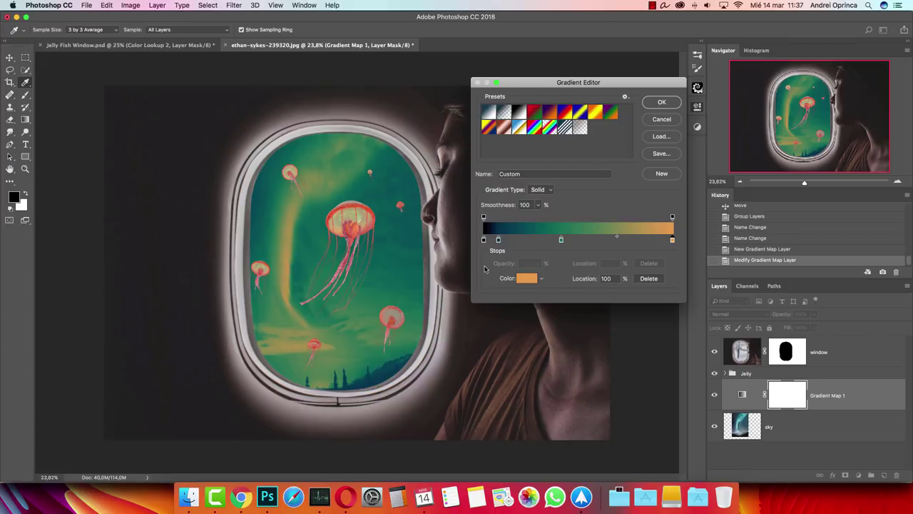
left_click(663, 104)
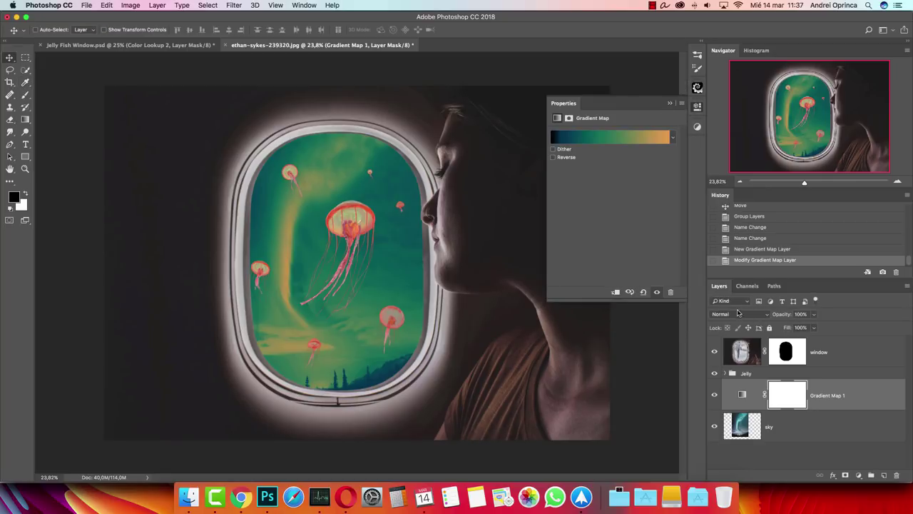
- Set the gradient map layer to Color blending at 27% opacity, and compare the sky with and without it
left_click(742, 317)
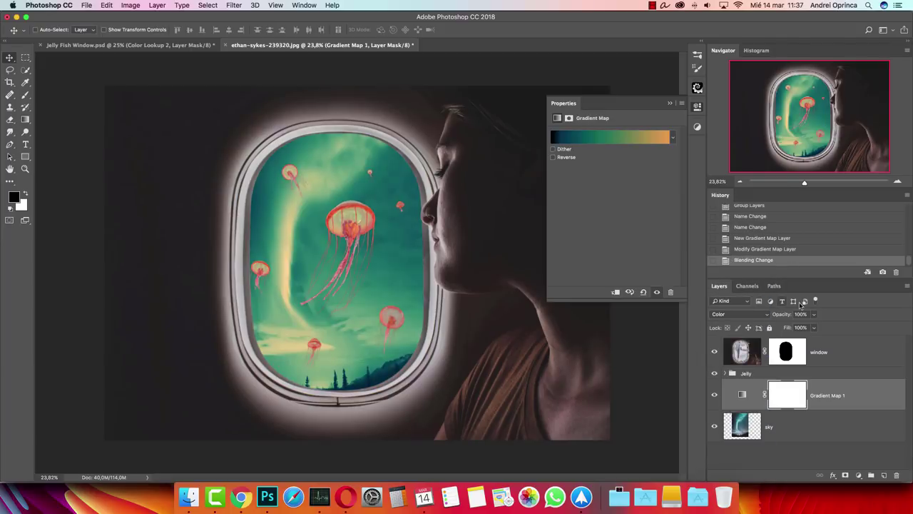
key("Tab")
type("27")
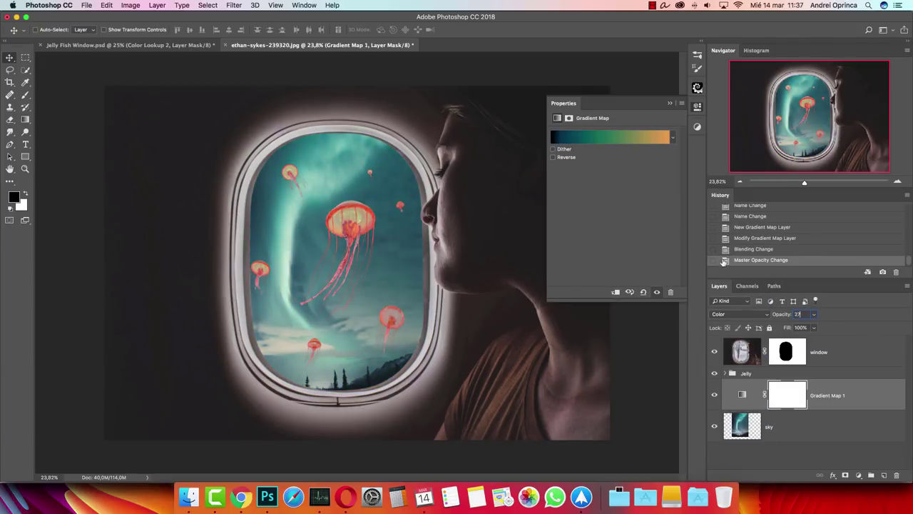
left_click(671, 103)
left_click(714, 394)
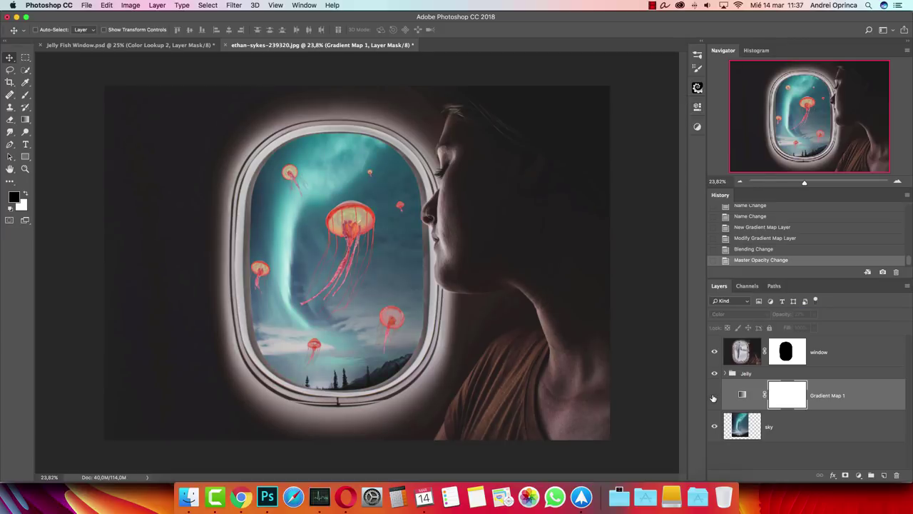
left_click(714, 394)
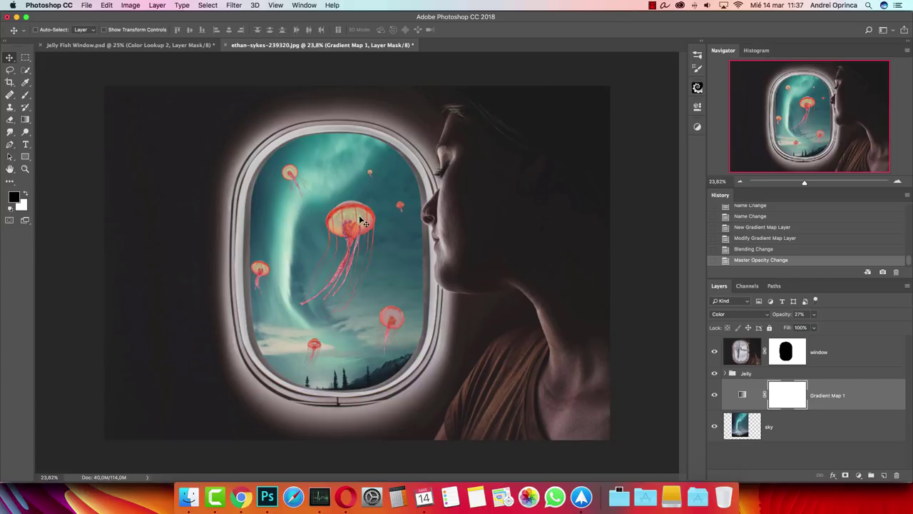
- Add a Curves adjustment layer directly above the gradient map layer
left_click(859, 474)
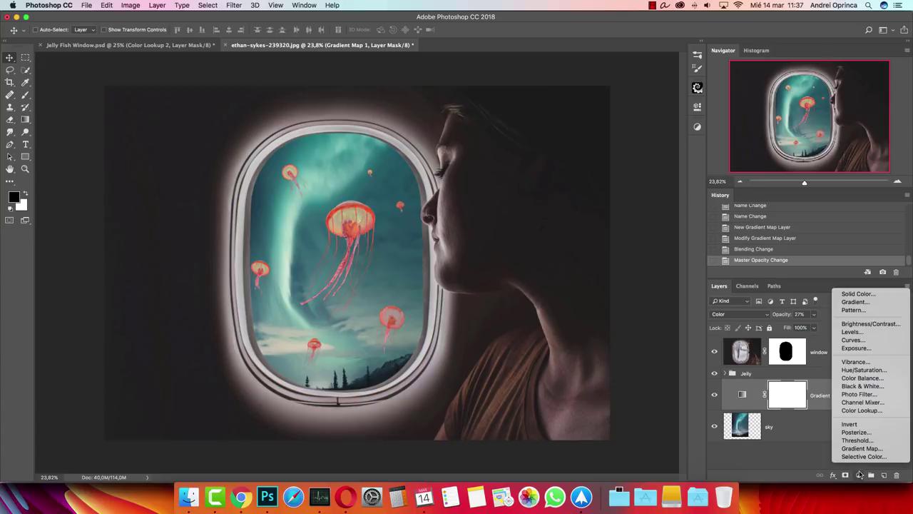
left_click(865, 342)
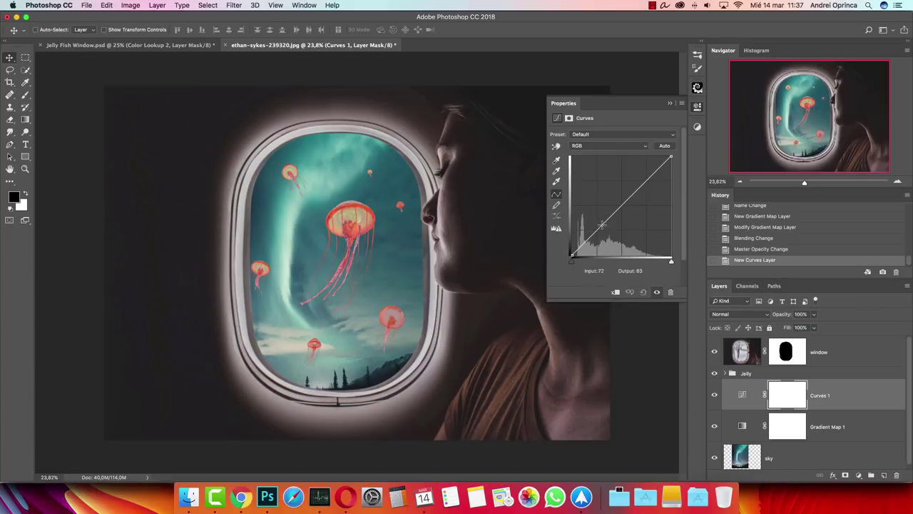
- Try a slight S-shaped contrast curve in the RGB channel, view the Red channel, and reset the curves to default
left_click_drag(605, 222, 605, 229)
left_click_drag(640, 200, 640, 184)
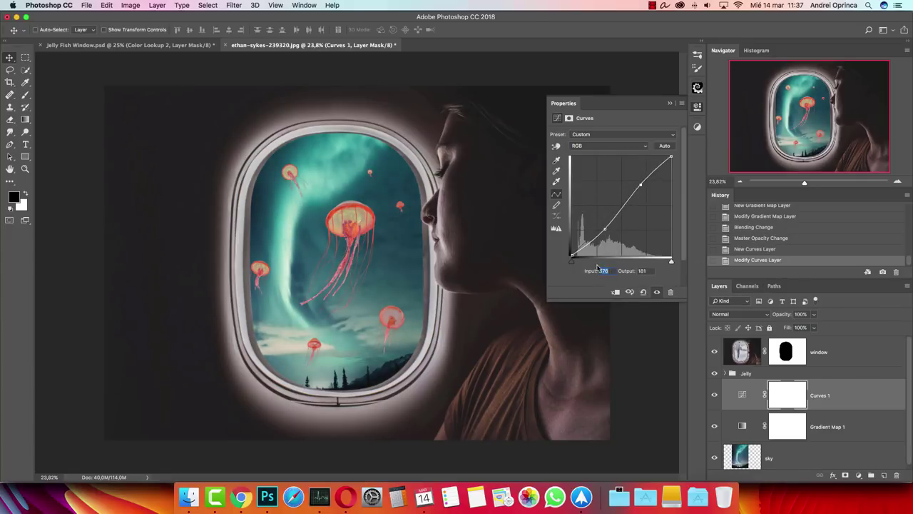
key("Tab")
left_click(612, 146)
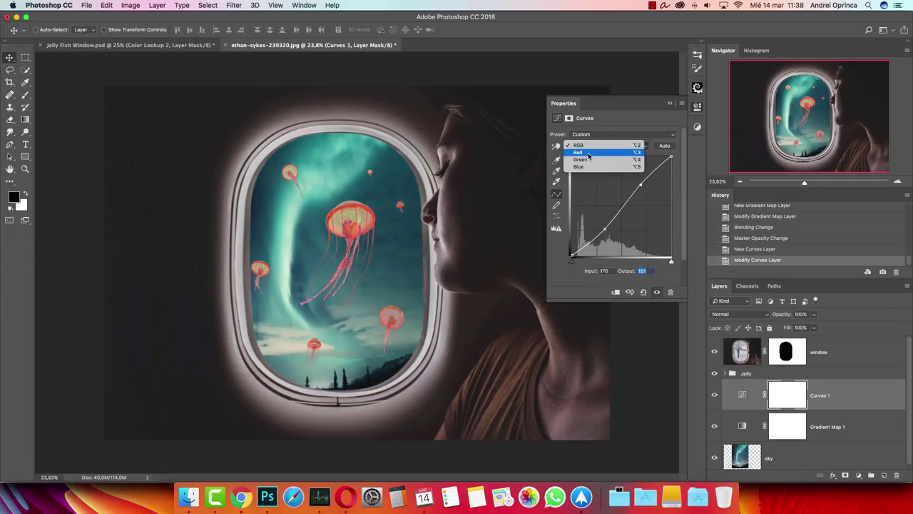
left_click(613, 147)
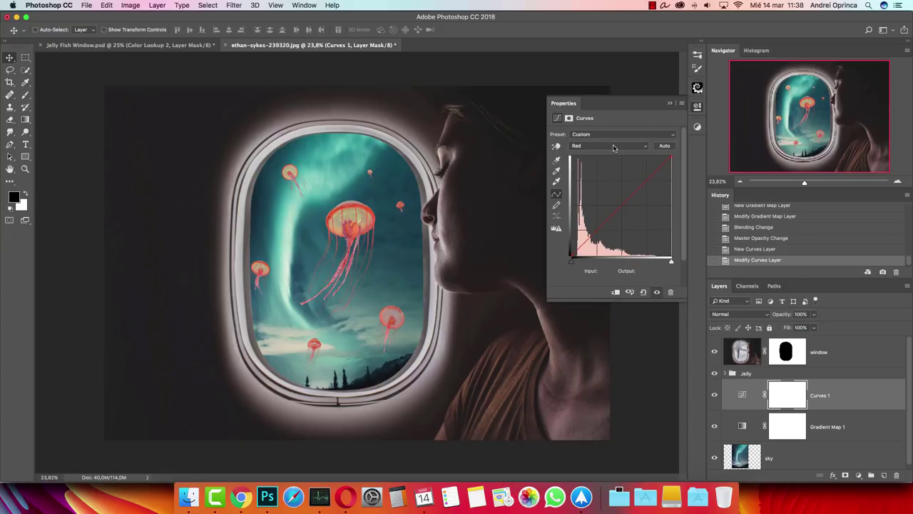
left_click(643, 292)
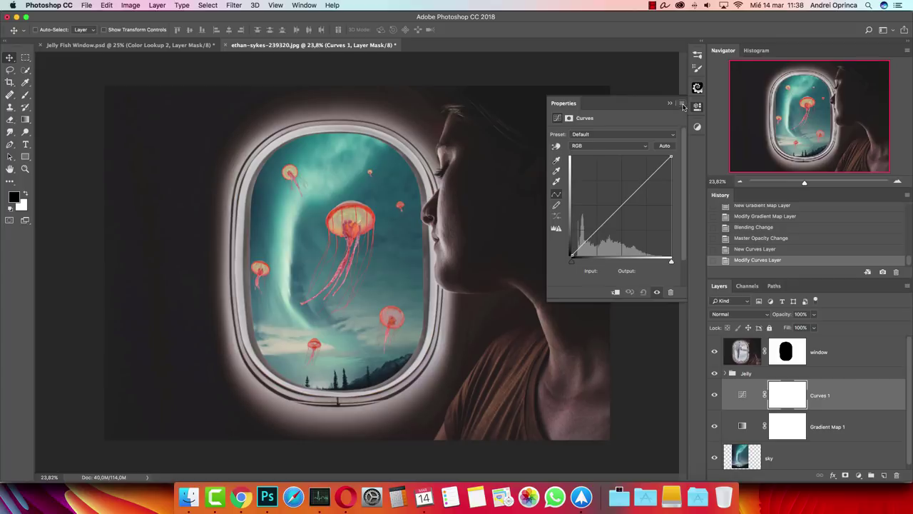
- Load the saved curves preset BG_Curves.acv from the Stock folder into the Curves adjustment
left_click(681, 105)
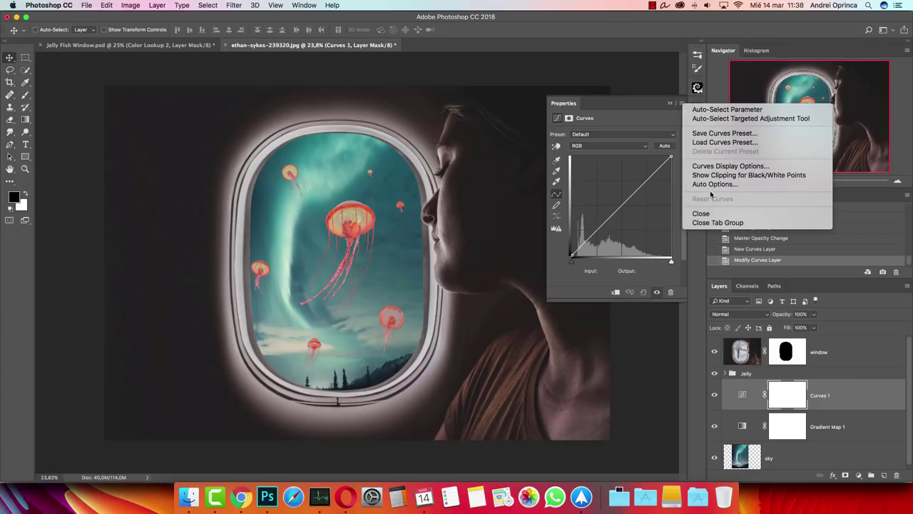
left_click(739, 146)
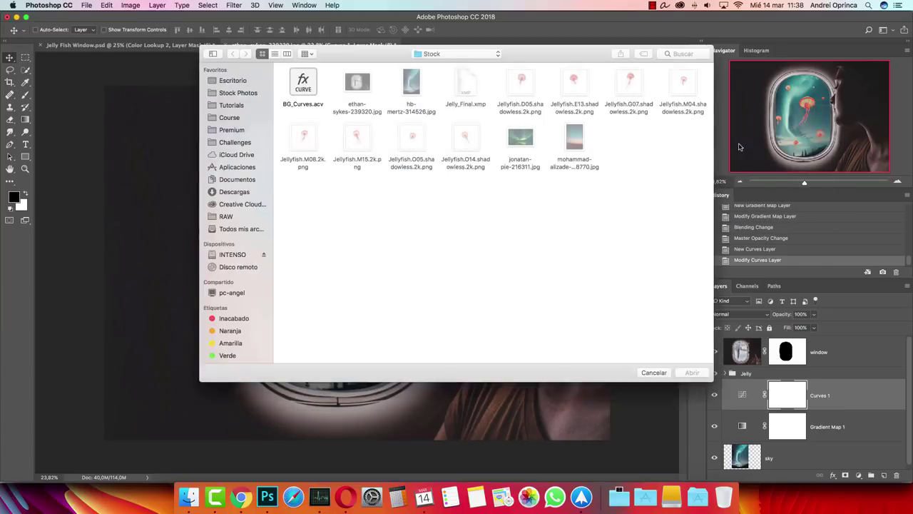
left_click(312, 87)
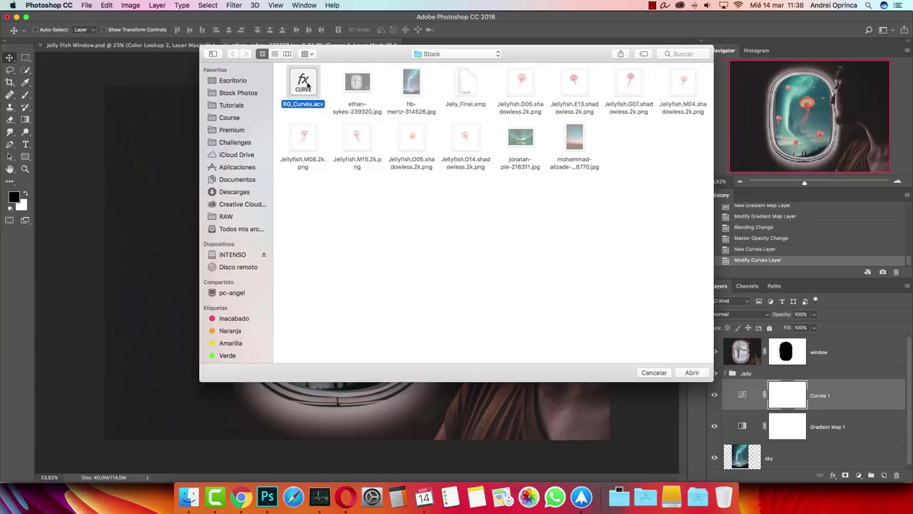
left_click(693, 372)
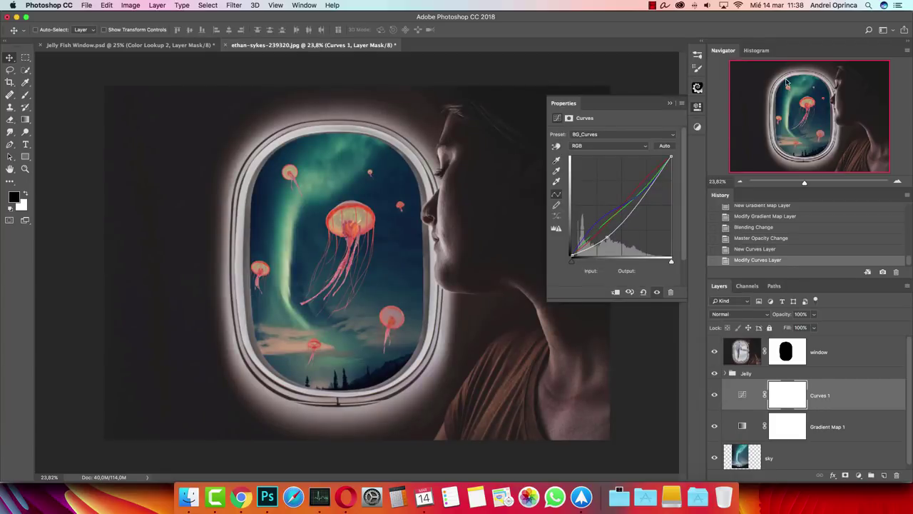
- Examine the loaded preset's Red, Green and Blue channel curves, return to RGB and close the curve settings
left_click(605, 149)
left_click(600, 145)
left_click(605, 149)
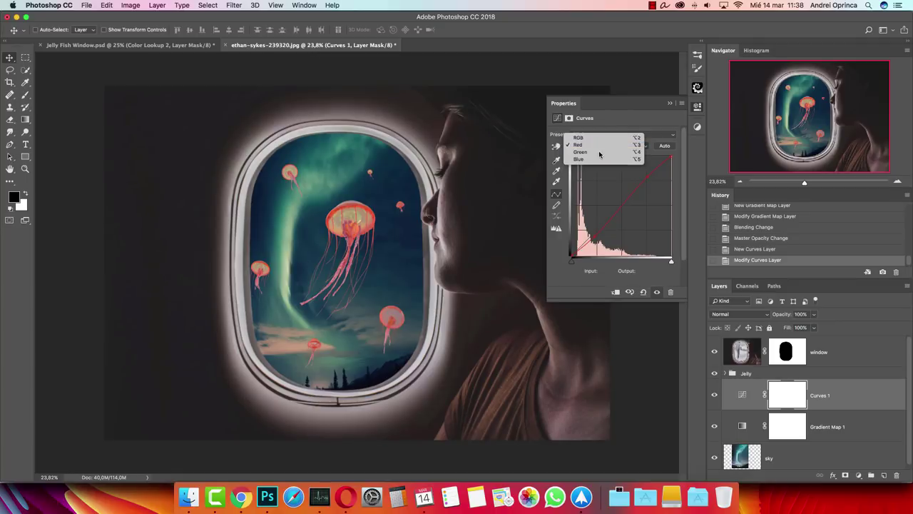
left_click(599, 153)
left_click(596, 150)
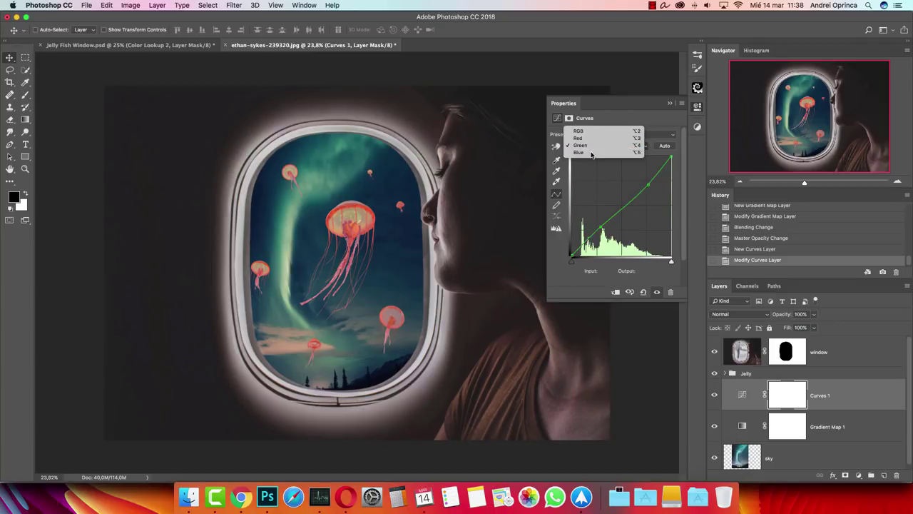
left_click(591, 152)
left_click(614, 148)
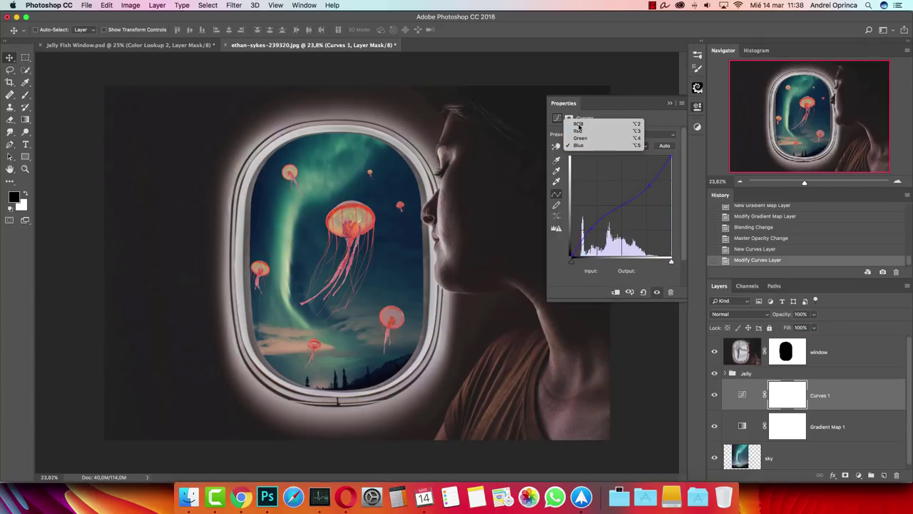
left_click(579, 127)
left_click(670, 104)
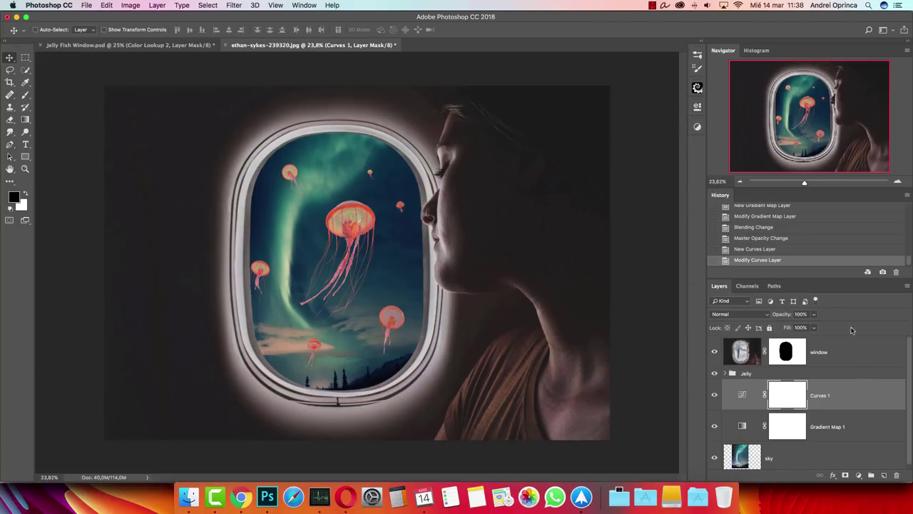
- Compare the sky with and without the Curves adjustment by toggling its visibility
left_click(715, 394)
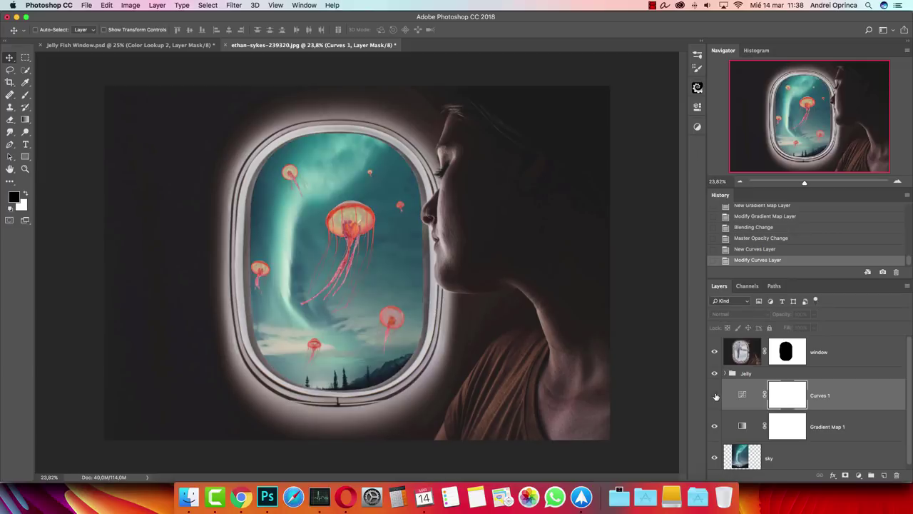
left_click(715, 394)
left_click(715, 394)
left_click(715, 394)
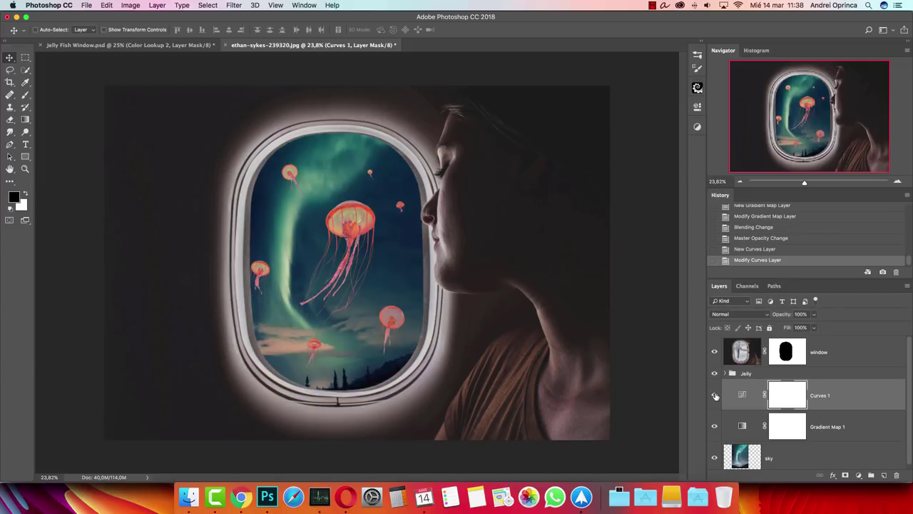
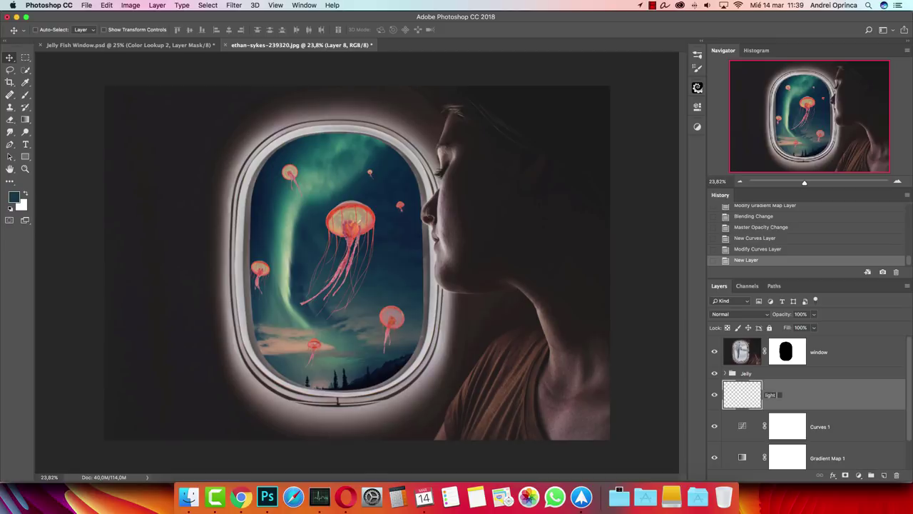
- Name the new layer "light 1" and set its blend mode to Screen
key("Return")
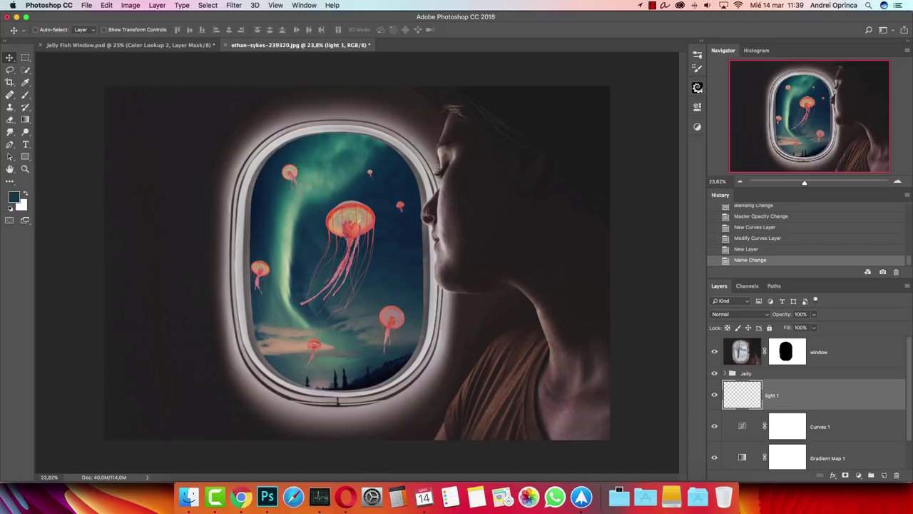
left_click(746, 314)
left_click(731, 383)
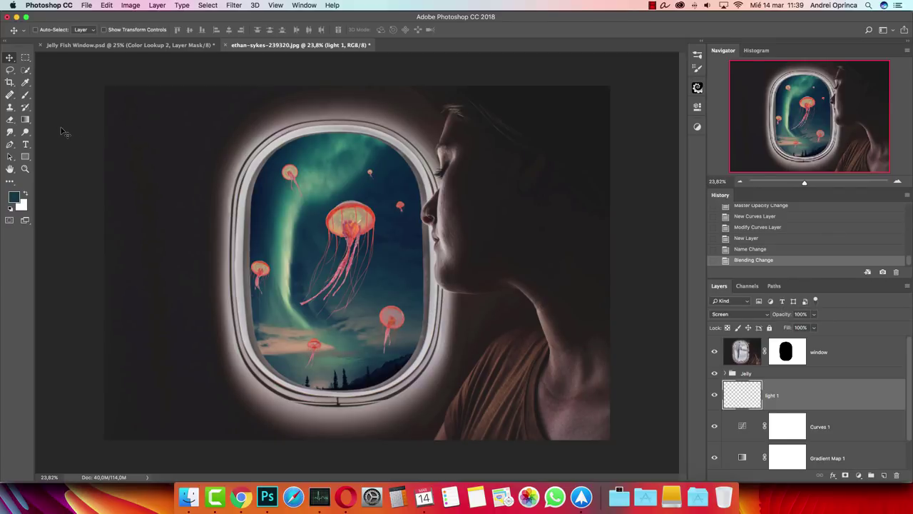
- Choose the Brush tool and lower its hardness to the minimum for a soft round tip
key("b")
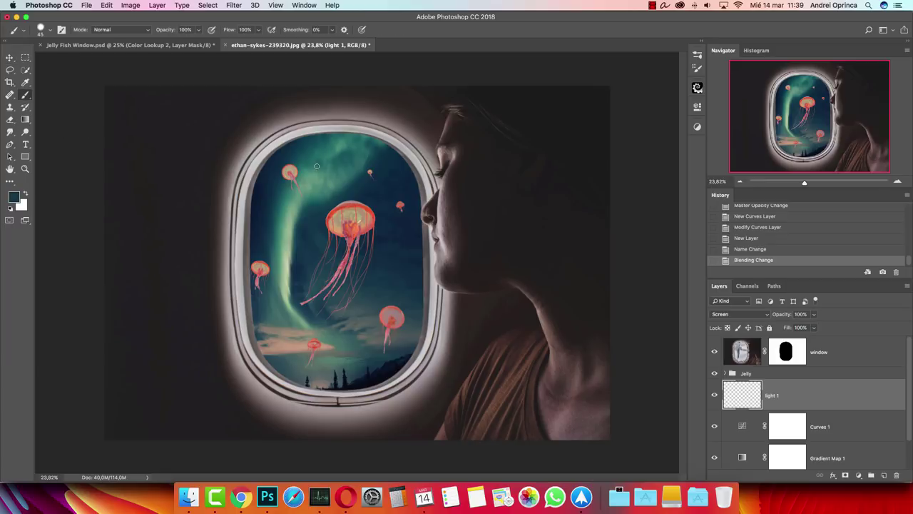
right_click(413, 173)
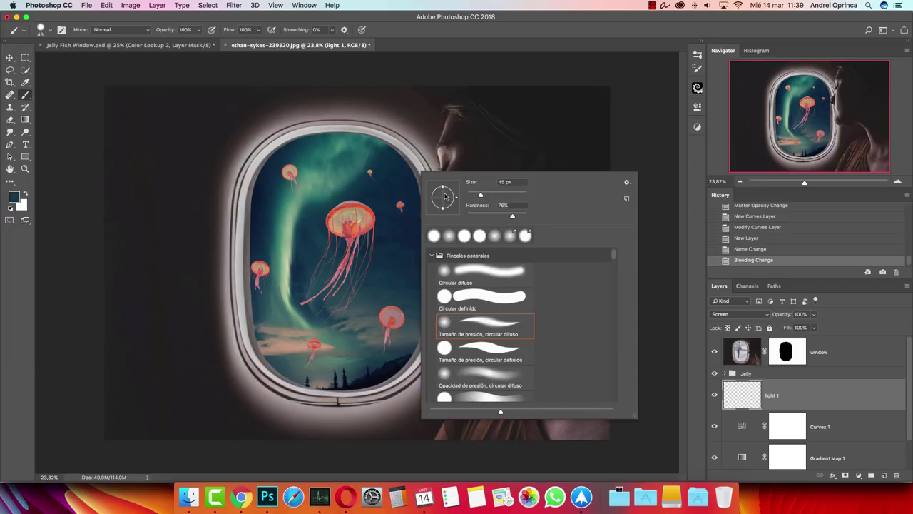
left_click_drag(514, 216, 466, 217)
key("Return")
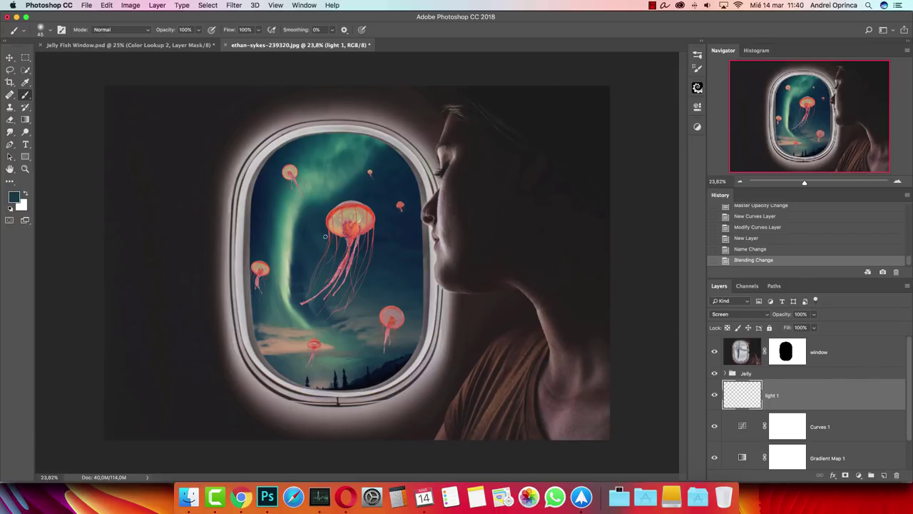
- Set the foreground colour to the brownish orange #705125
scroll(338, 219, "up", 4)
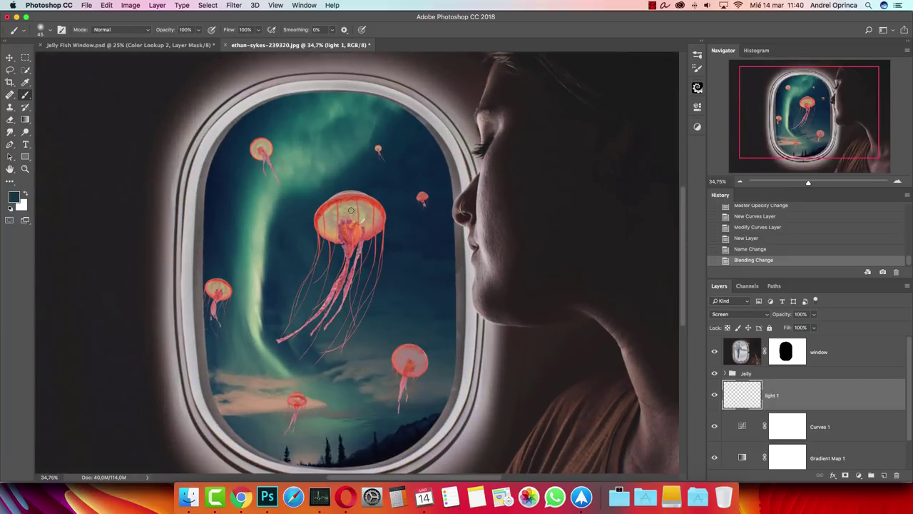
scroll(321, 257, "left", 3)
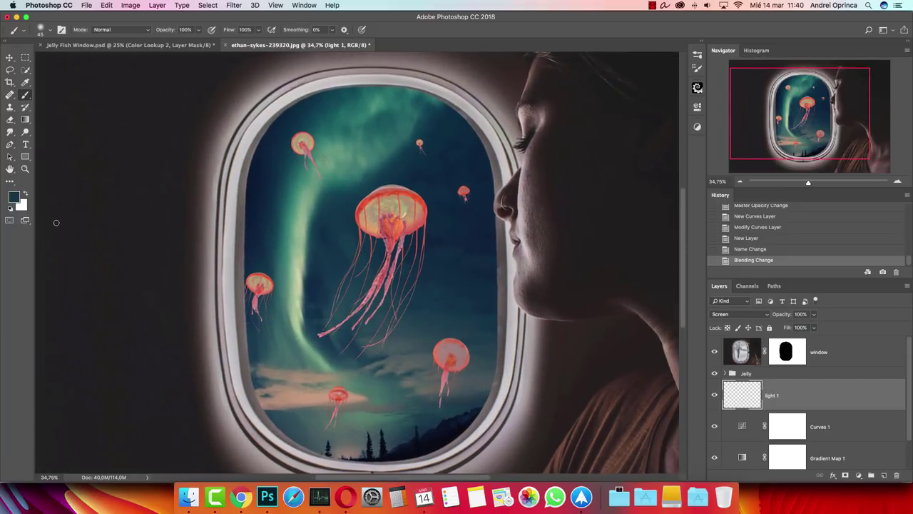
left_click(13, 199)
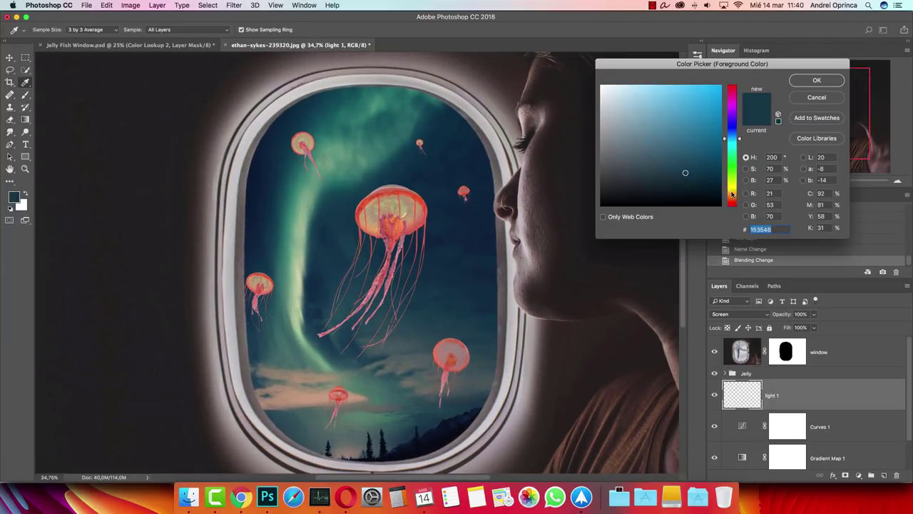
left_click(733, 196)
left_click_drag(687, 174, 688, 176)
mouse_move(687, 178)
left_mouse_down()
mouse_move(683, 185)
mouse_move(681, 152)
left_mouse_up()
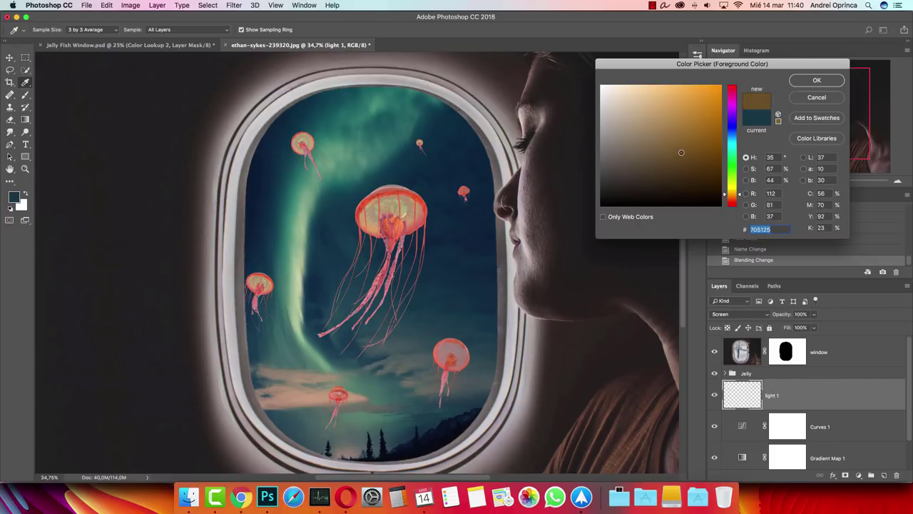
left_click(805, 83)
- Try a soft glow over the large central jellyfish with one dab of a 900 px brush, and undo it
key("b")
key("bracketright")
key("bracketright")
key("bracketright")
key("bracketright")
key("bracketright")
key("bracketright")
key("bracketright")
key("bracketright")
key("bracketright")
key("bracketright")
key("bracketright")
key("bracketright")
key("bracketright")
key("bracketright")
key("bracketright")
key("bracketright")
key("bracketright")
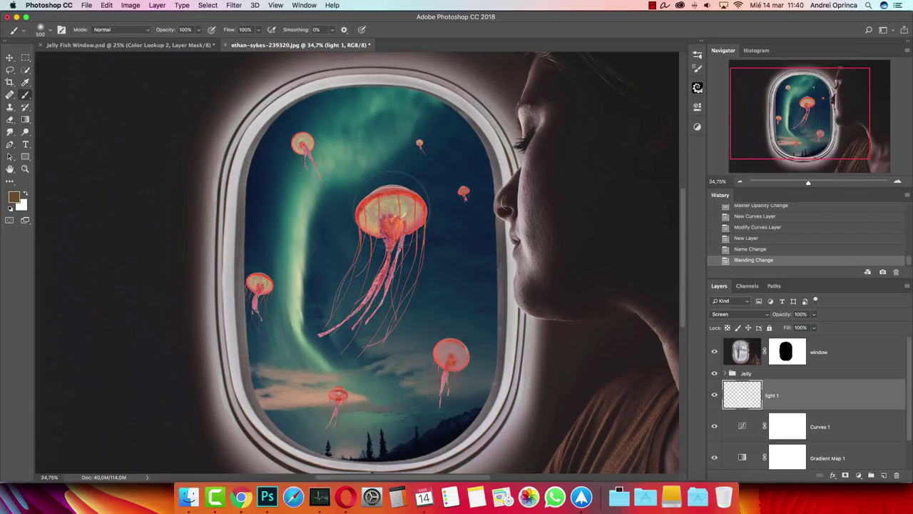
left_click(391, 213)
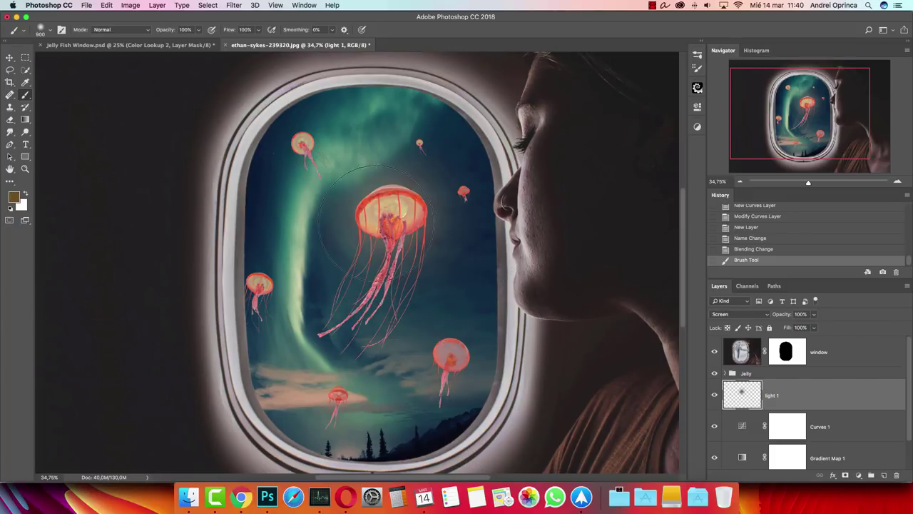
key("super+z")
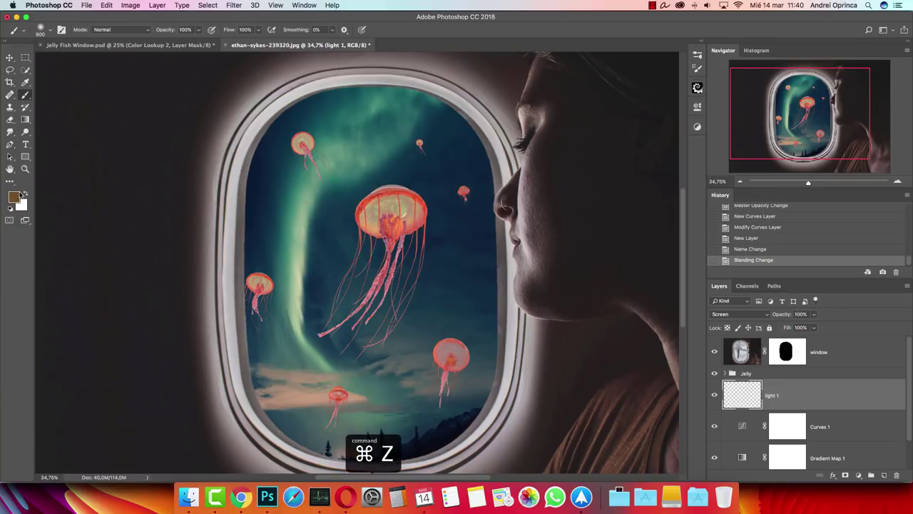
- Darken the foreground colour to brown #392a13
left_click(16, 195)
left_click(680, 179)
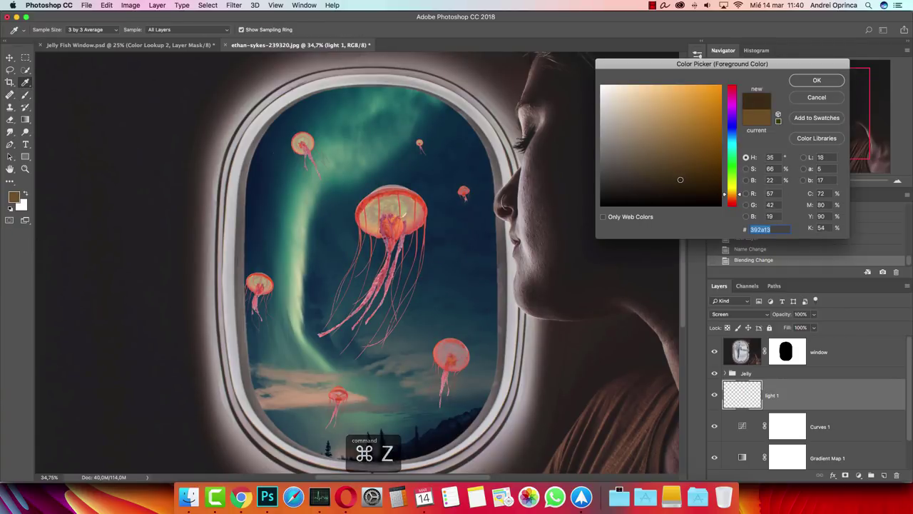
left_click(815, 81)
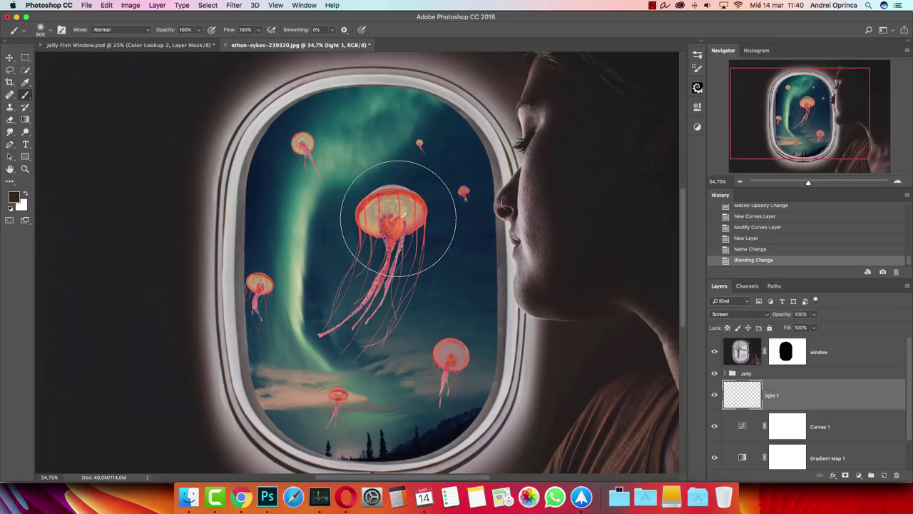
- Resize the soft brush to 700 px and paint one glow dab over the large central jellyfish on the light 1 layer
key("bracketleft")
key("bracketleft")
key("bracketleft")
key("bracketleft")
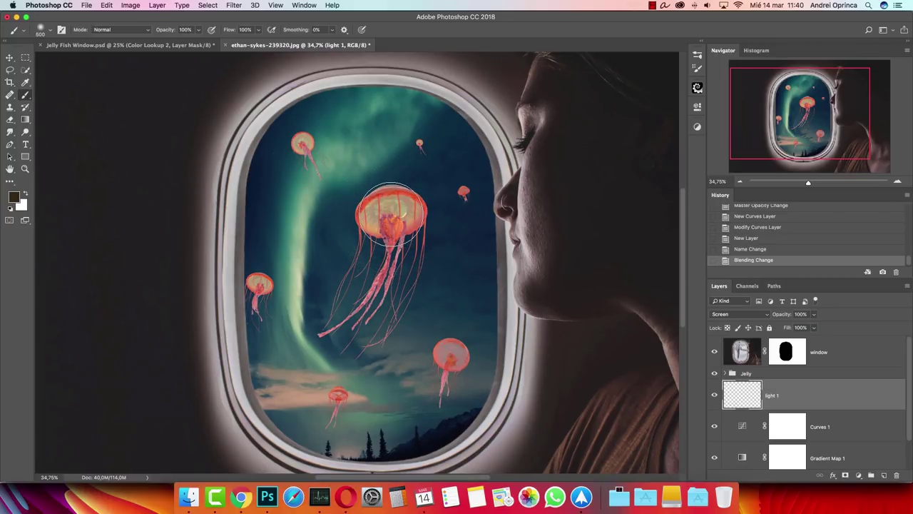
key("bracketright")
key("bracketright")
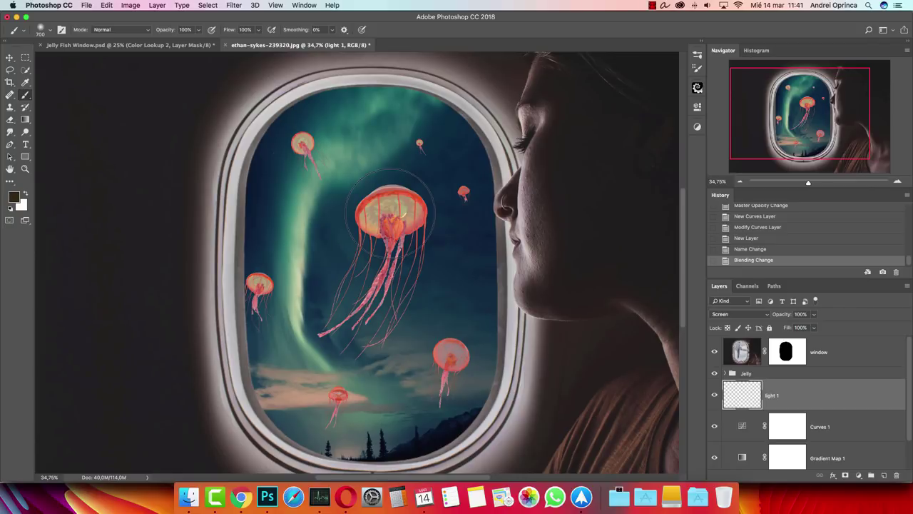
left_click(390, 213)
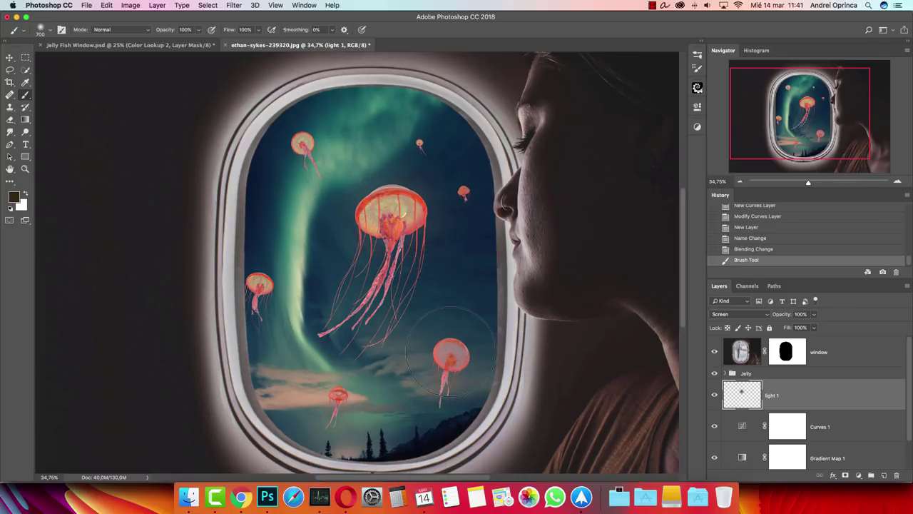
- Reduce the brush to 400 px and paint one glow dab over the jellyfish at the lower right of the window
key("bracketleft")
key("bracketleft")
key("bracketleft")
key("bracketleft")
key("bracketright")
left_click(452, 356)
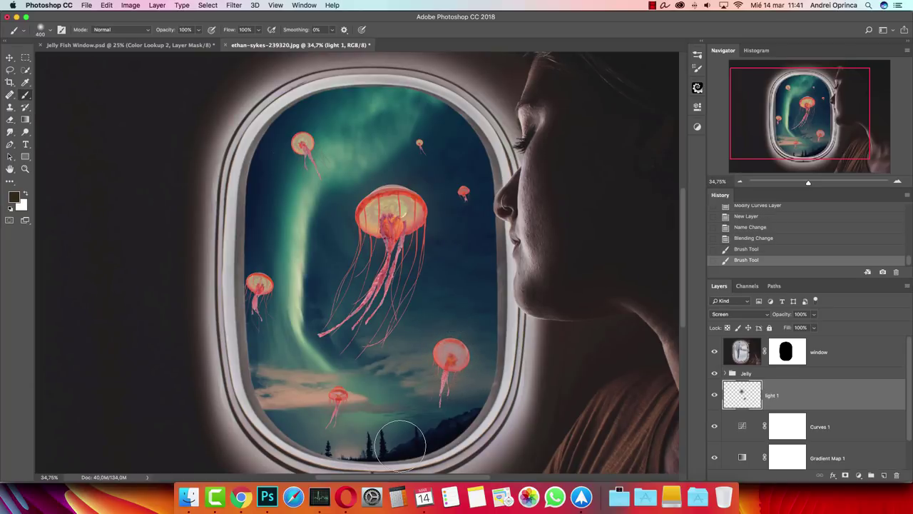
- Reduce the brush to 175 px and paint one glow dab over each of the two small jellyfish at the window's upper right
key("bracketleft")
key("bracketleft")
key("bracketleft")
key("bracketleft")
left_click(463, 191)
key("bracketleft")
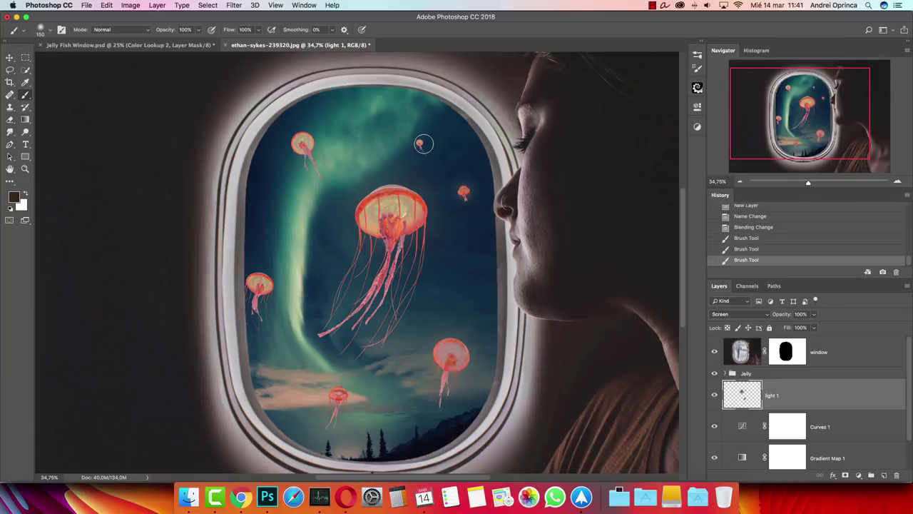
key("bracketright")
left_click(421, 144)
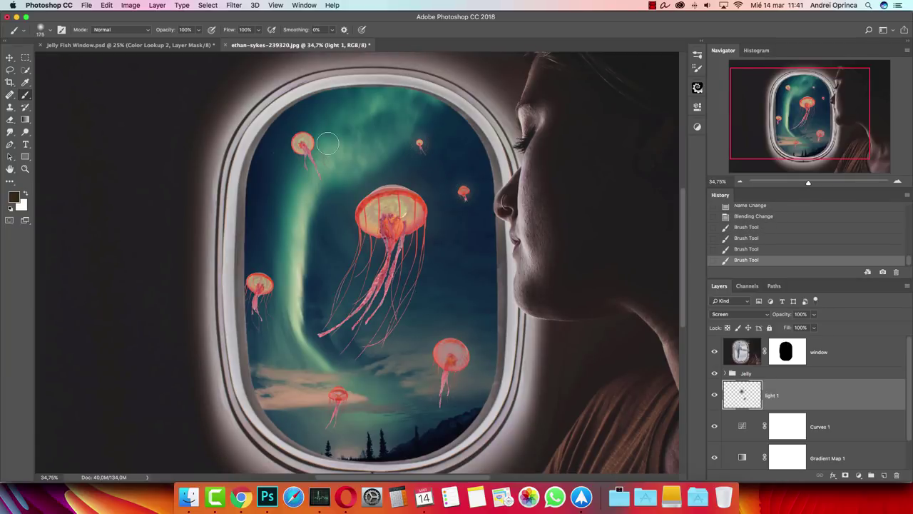
- Enlarge the soft brush and paint one glow dab each over the jellyfish at the window's upper left and left edge
key("bracketright")
key("bracketright")
key("bracketright")
left_click(302, 143)
left_click(259, 283)
key("bracketright")
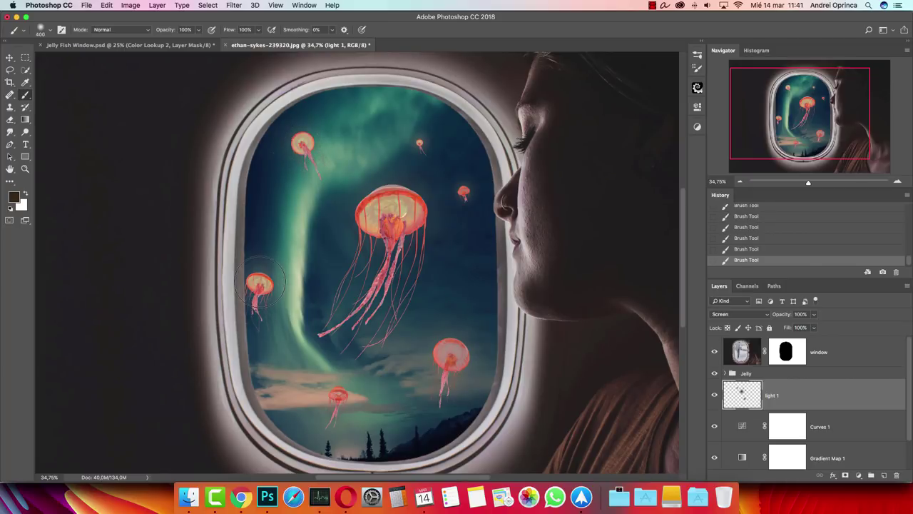
- Undo the last glow dab and change the foreground colour to a slightly lighter brown
key("bracketleft")
key("bracketleft")
key("super+z")
left_click(13, 197)
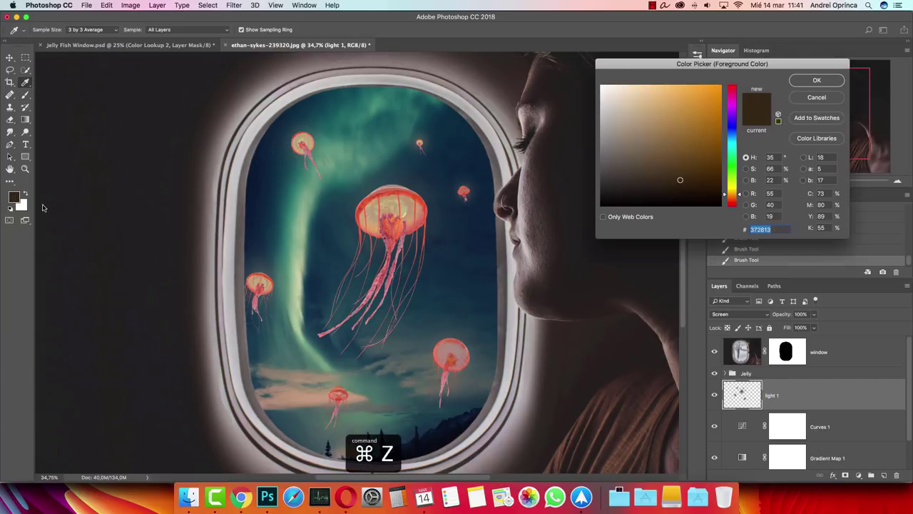
left_click(680, 170)
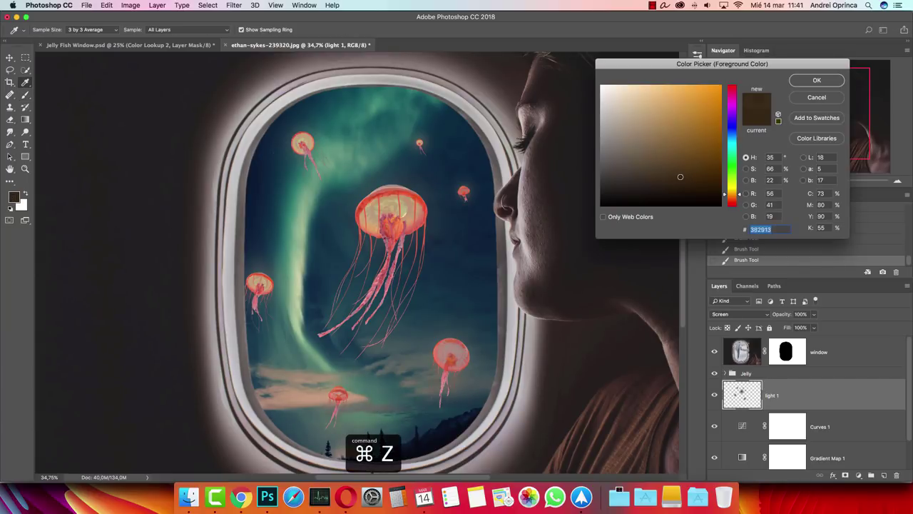
left_click(815, 81)
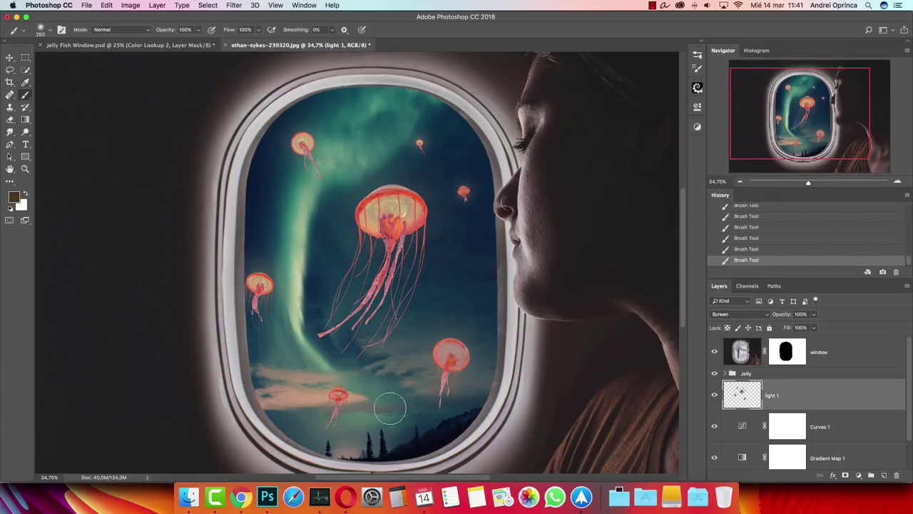
- Paint one glow dab over the lowest small jellyfish and toggle the light 1 layer's visibility to compare before and after
left_click(337, 395)
left_click(715, 396)
left_click(715, 396)
left_click(715, 396)
left_click(715, 396)
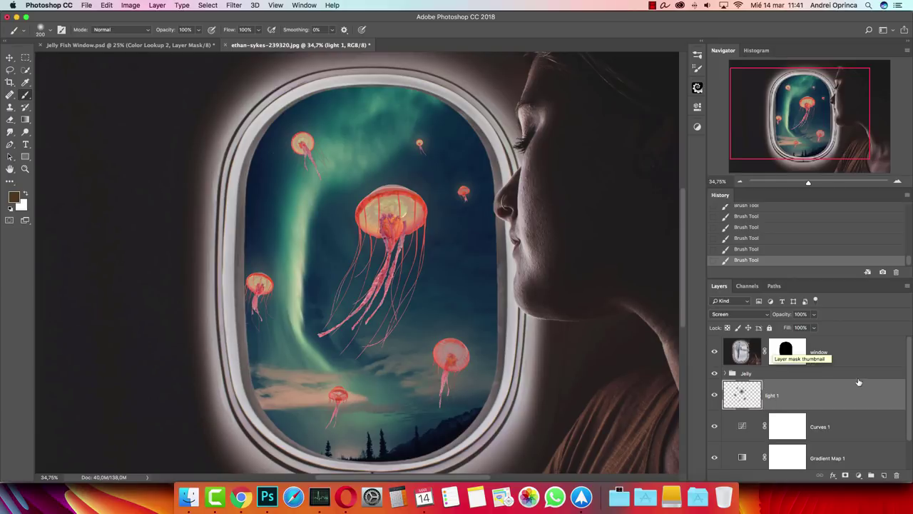
left_click(824, 377)
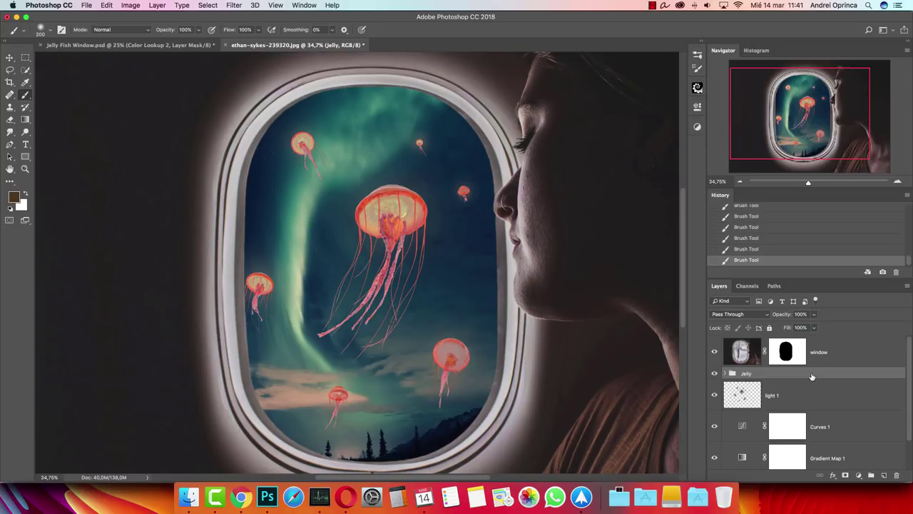
double_click(820, 375)
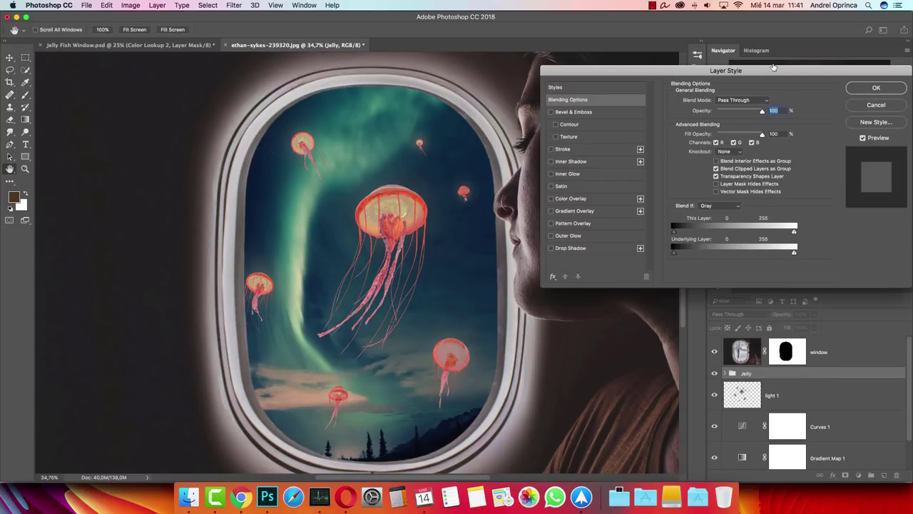
left_click_drag(774, 68, 761, 44)
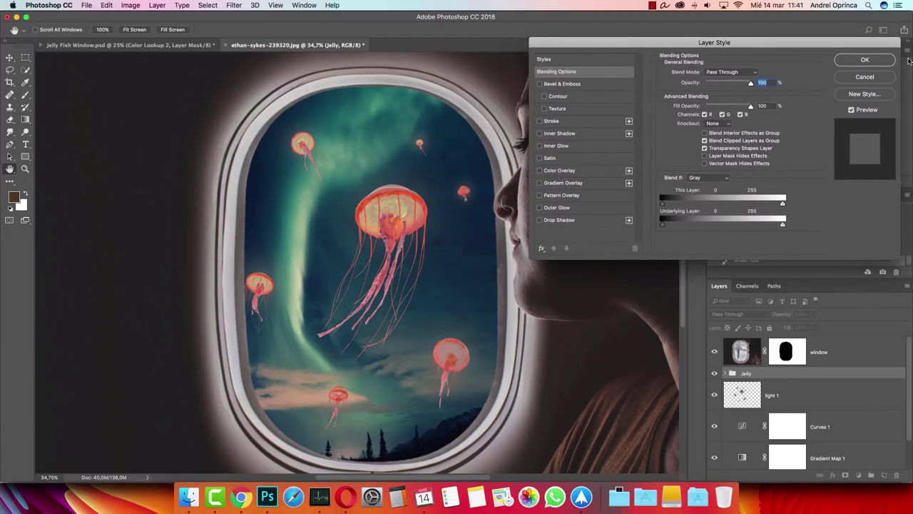
left_click(865, 77)
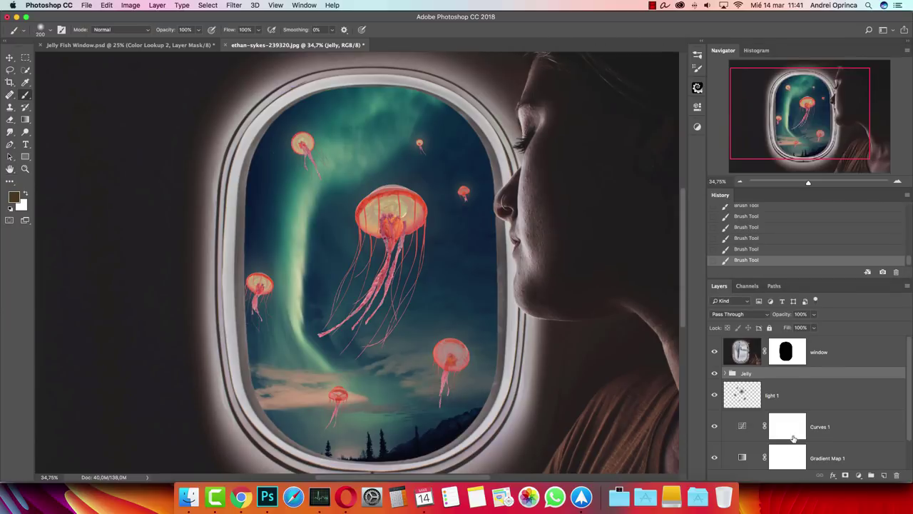
- Try merging the Jelly group into a single layer, and undo the merge
right_click(805, 375)
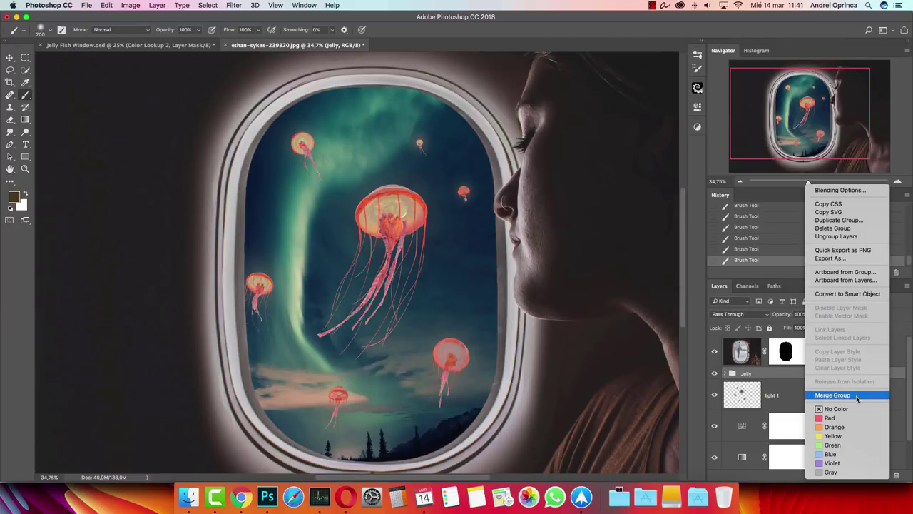
left_click(833, 395)
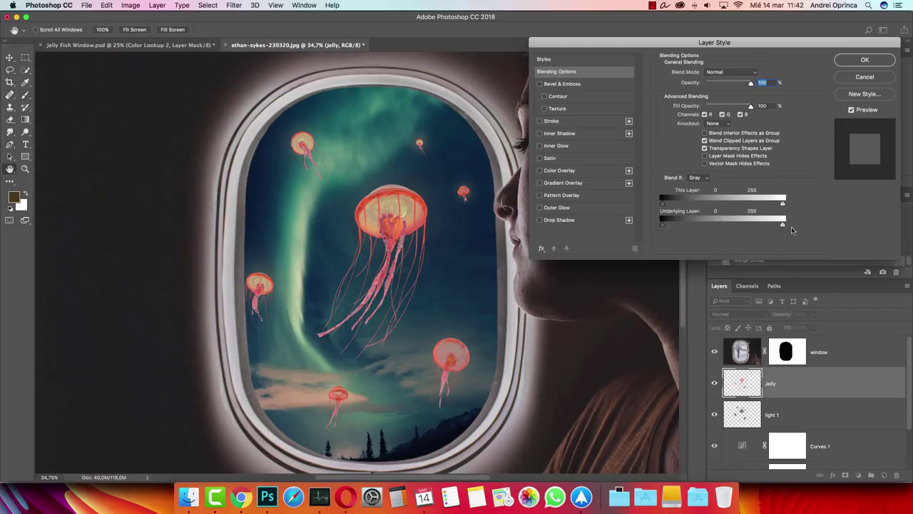
double_click(827, 384)
key("super+z")
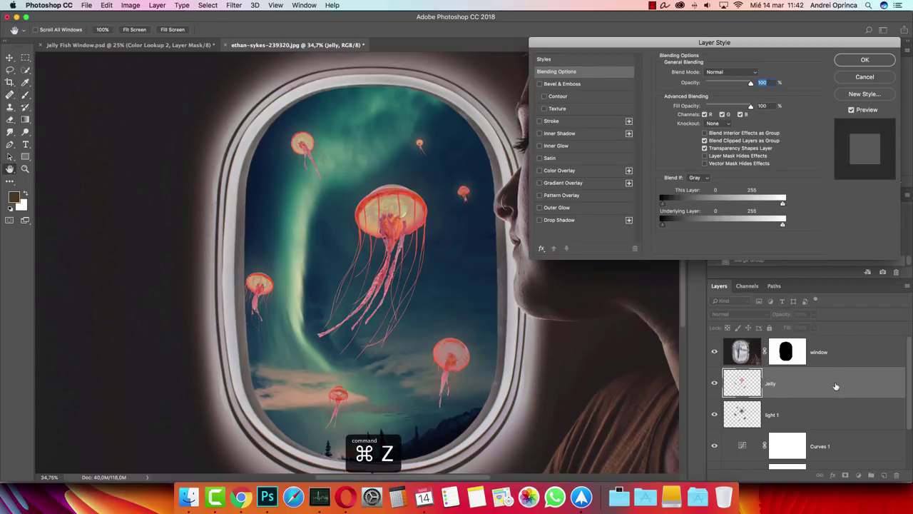
key("Escape")
key("alt+super+z")
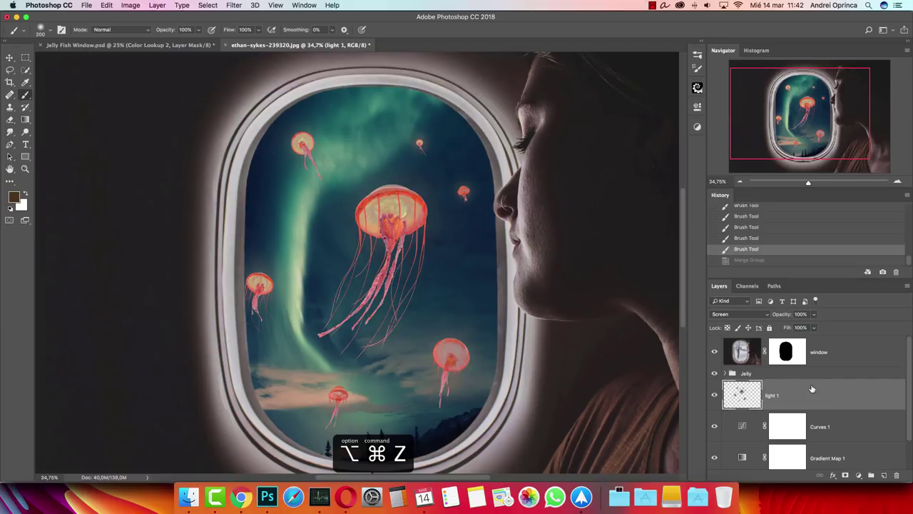
- Add an Inner Glow layer style to the Jelly group, keeping the jellyfish in view
left_click(803, 376)
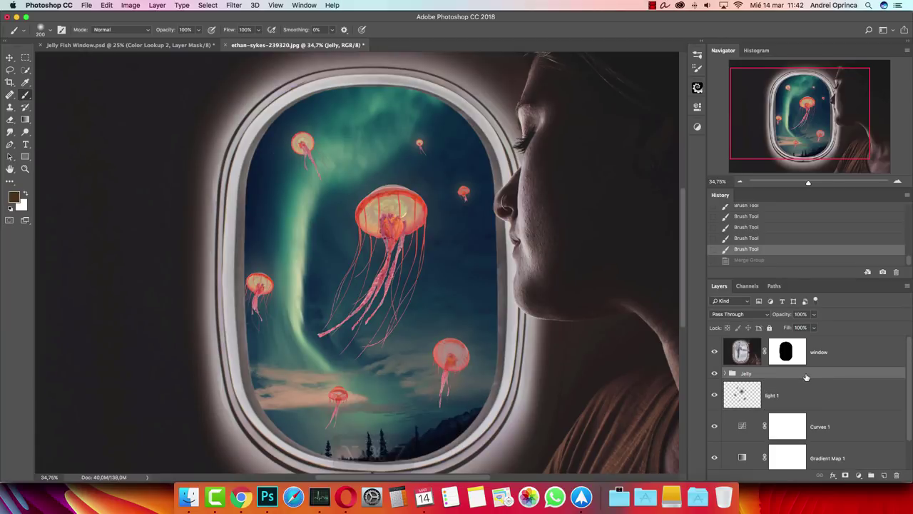
double_click(807, 376)
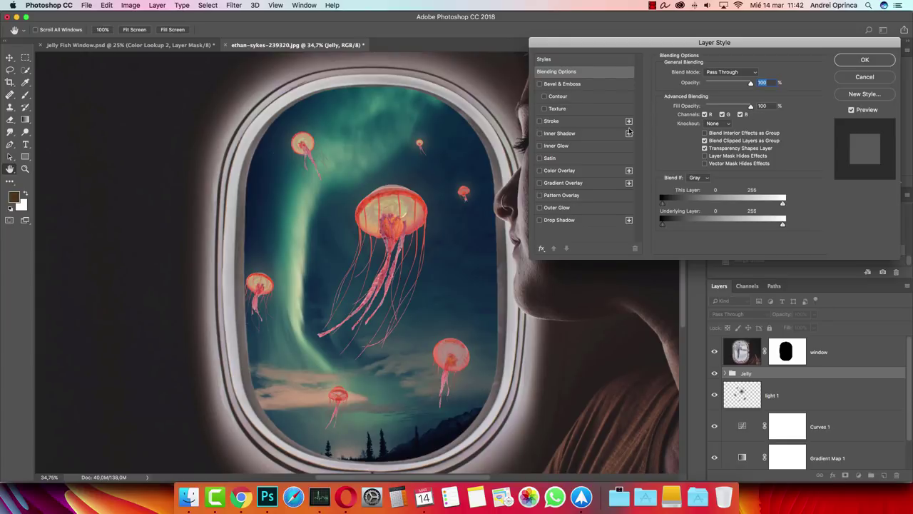
left_click(557, 145)
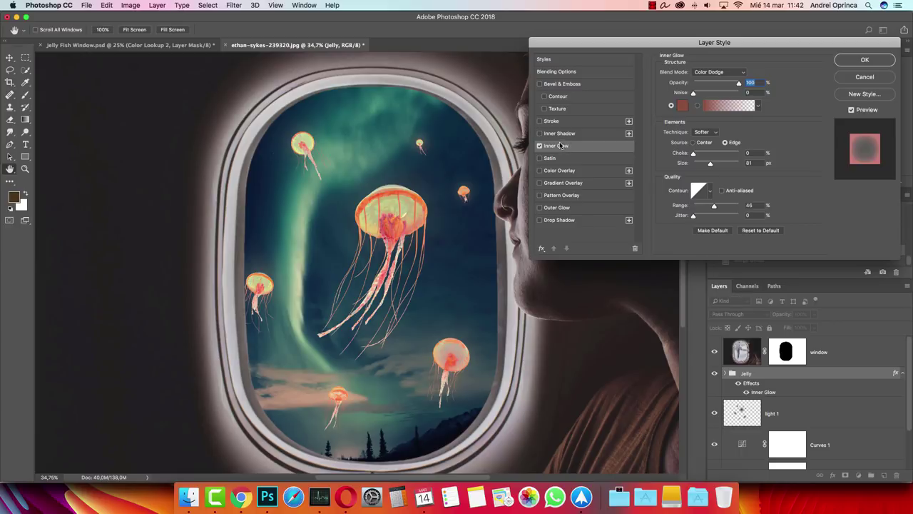
left_click_drag(730, 47, 693, 45)
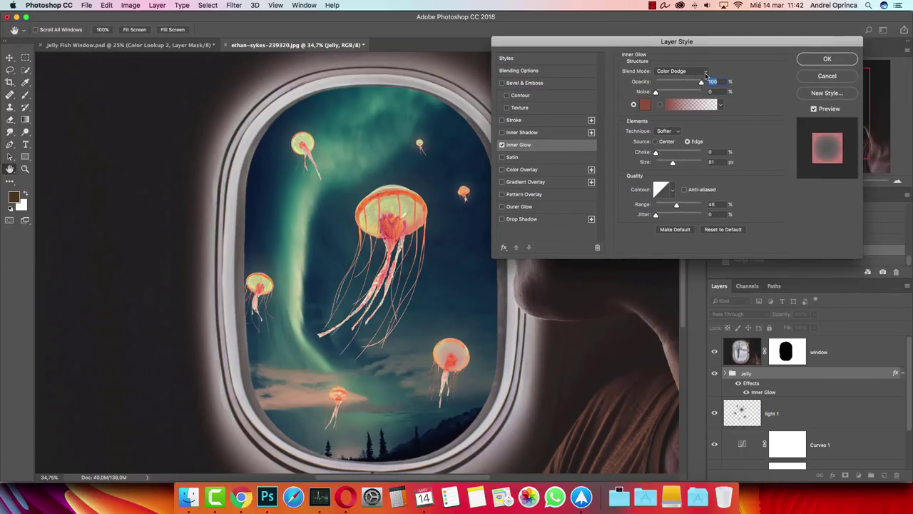
left_click(646, 106)
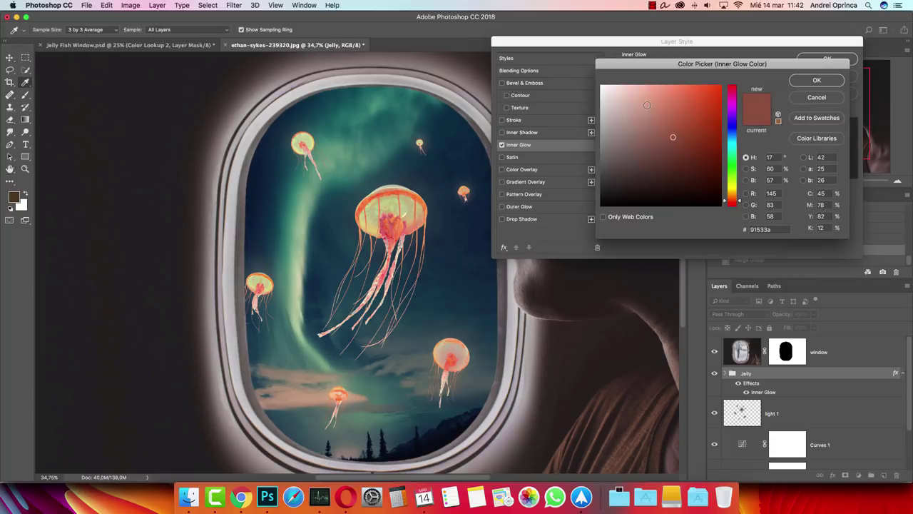
double_click(776, 229)
left_click(828, 100)
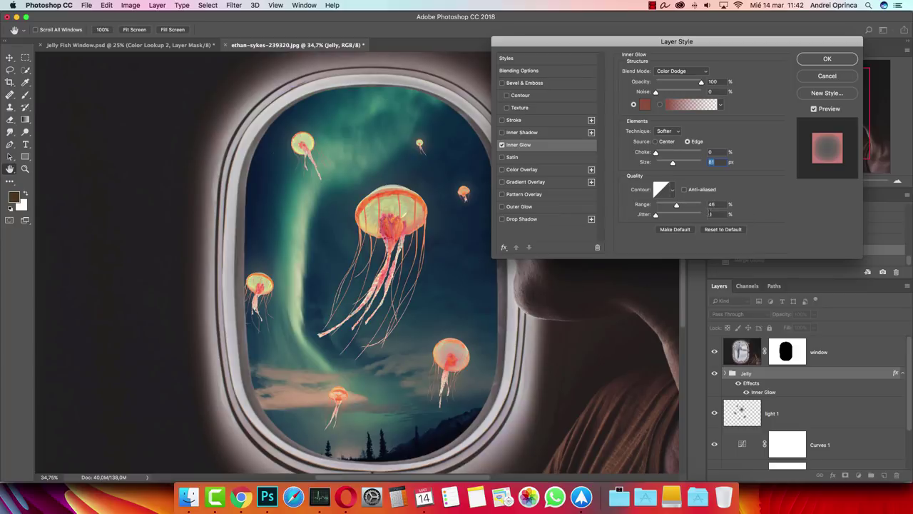
- Darken the Inner Glow colour to reddish brown #643927
left_click(723, 204)
left_click(502, 145)
left_click(650, 103)
left_click(674, 156)
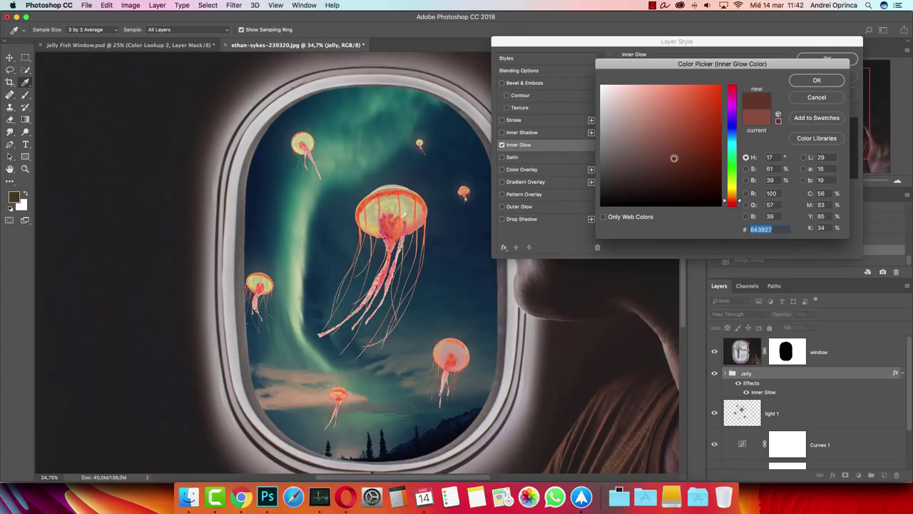
left_click(815, 80)
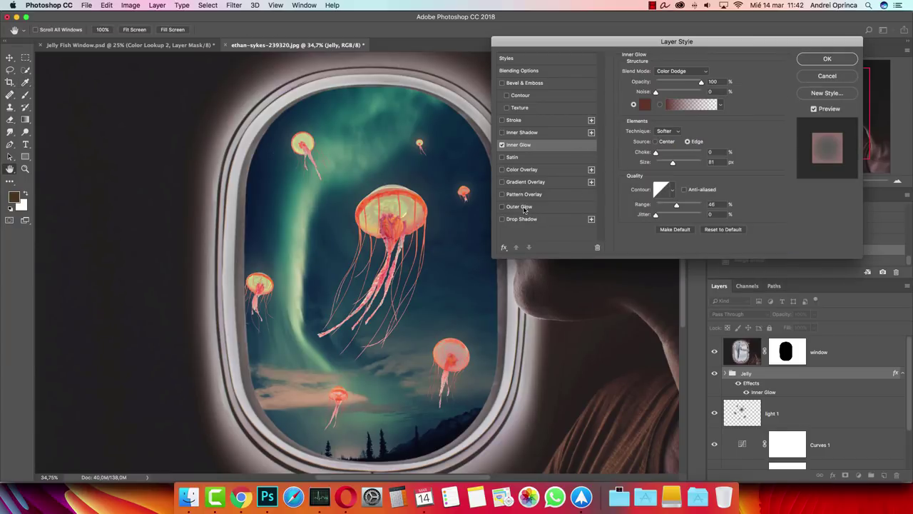
- Add an Outer Glow in dark brown #56463b to the Jelly group and apply the layer style
left_click(520, 206)
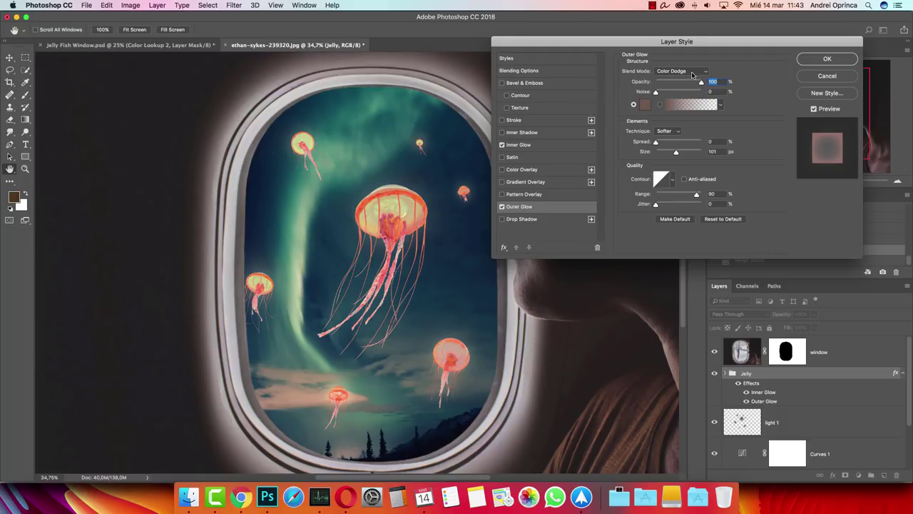
left_click(646, 104)
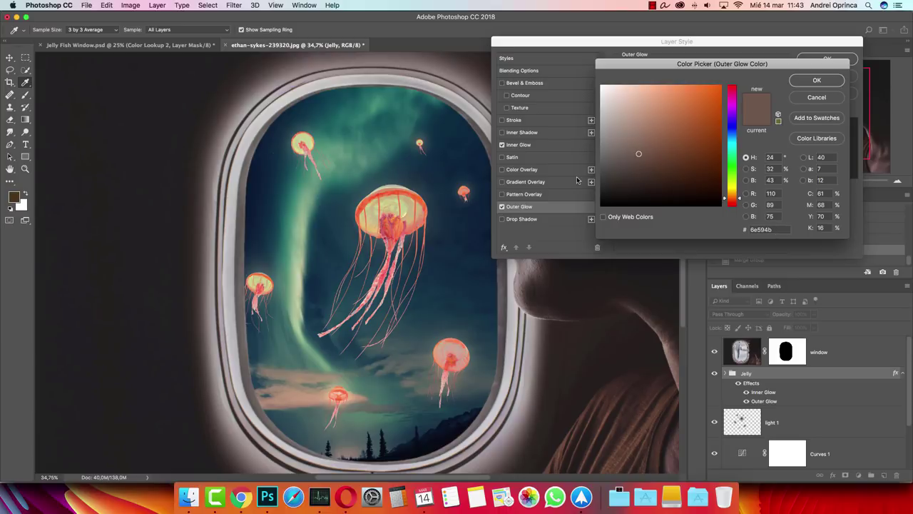
mouse_move(640, 157)
left_mouse_down()
mouse_move(641, 173)
mouse_move(640, 108)
mouse_move(638, 165)
left_mouse_up()
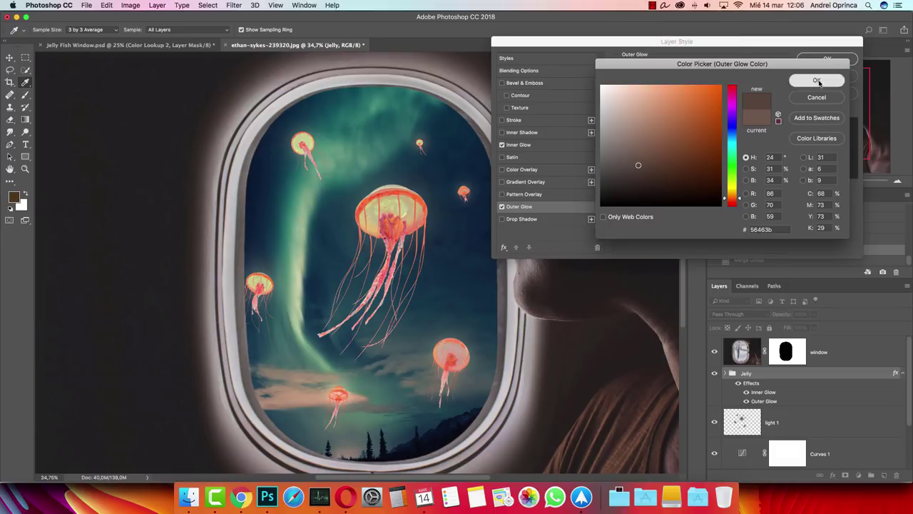
left_click(818, 80)
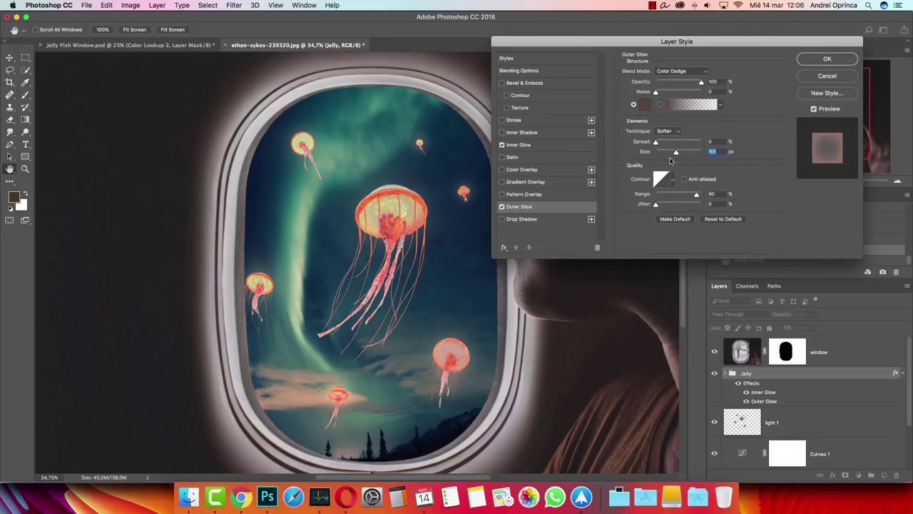
left_click(713, 194)
left_click(828, 60)
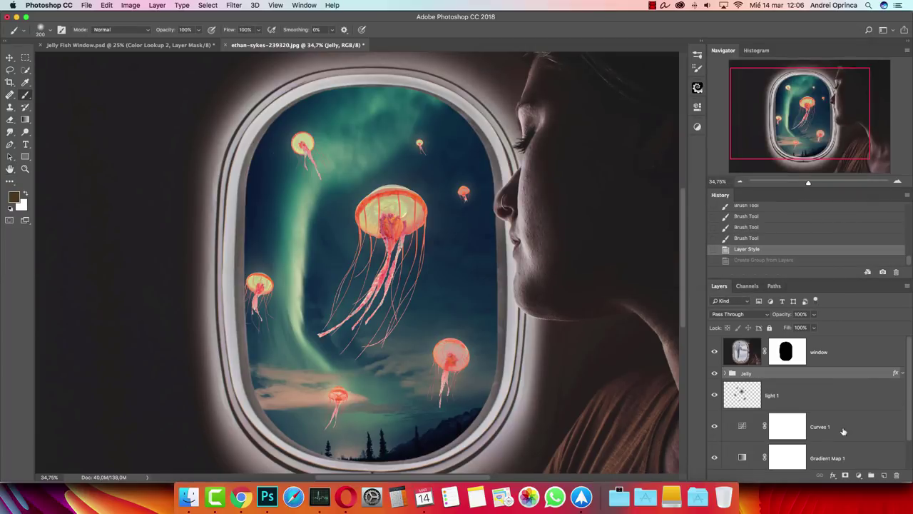
- Create a new layer named Light 2 above the Jelly group and set its blend mode to Color Dodge
left_click(884, 475)
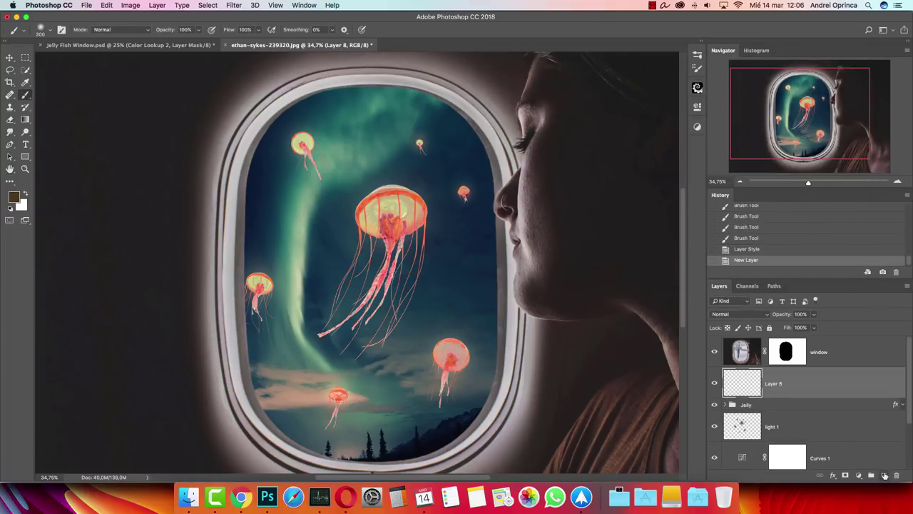
double_click(773, 384)
type("Light 2")
key("Return")
left_click(745, 314)
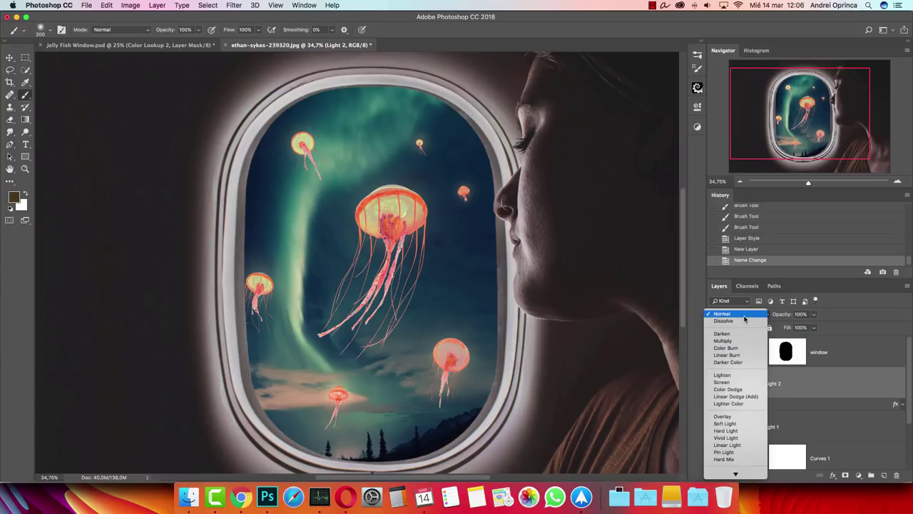
left_click(740, 391)
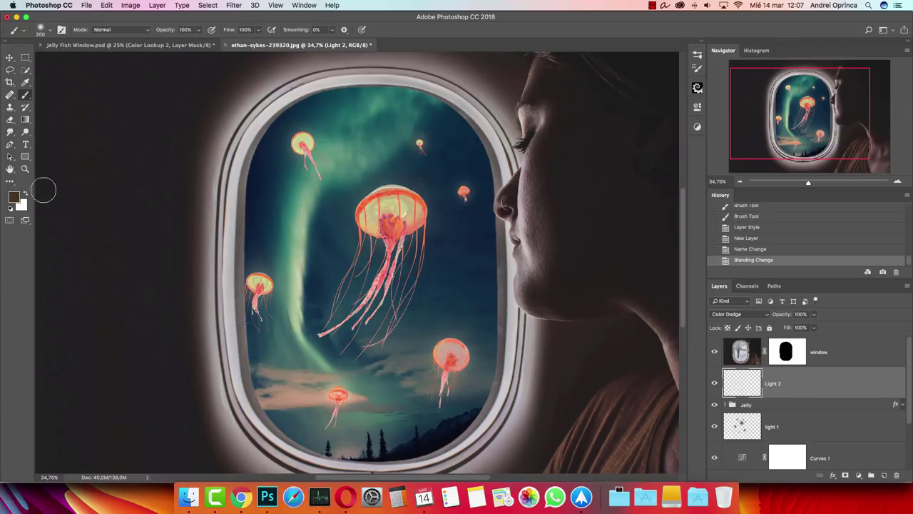
- Enlarge the soft brush to 500 px and paint one glow dab over the large central jellyfish on the Light 2 layer
left_click(14, 198)
left_click(817, 80)
scroll(389, 207, "up", 2)
key("bracketright")
key("bracketright")
key("bracketright")
key("bracketright")
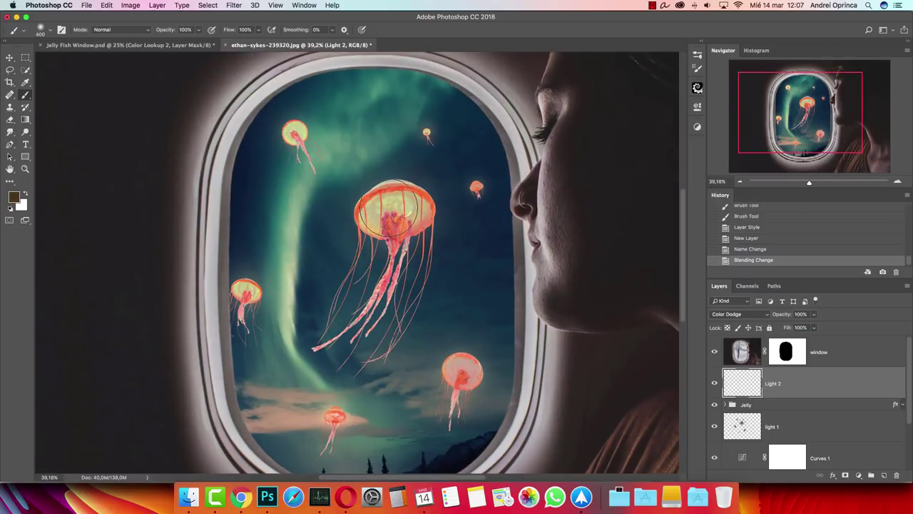
right_click(390, 206)
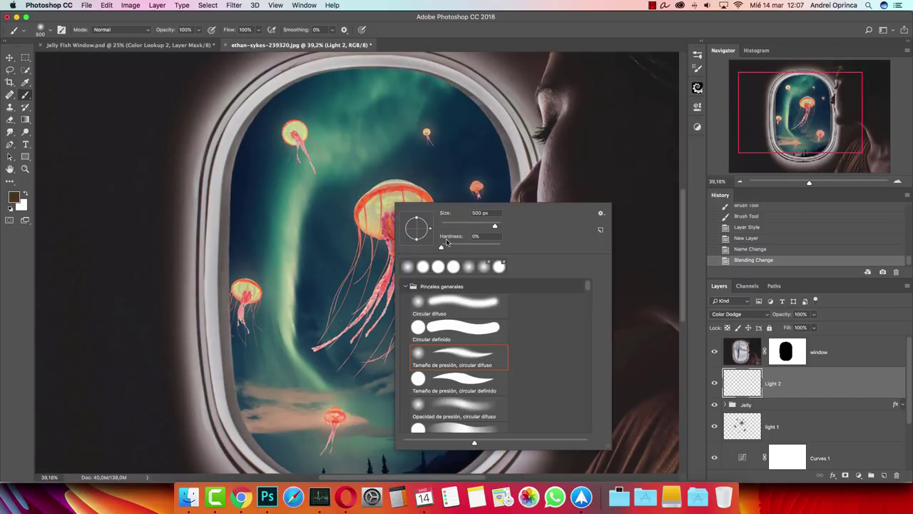
key("Escape")
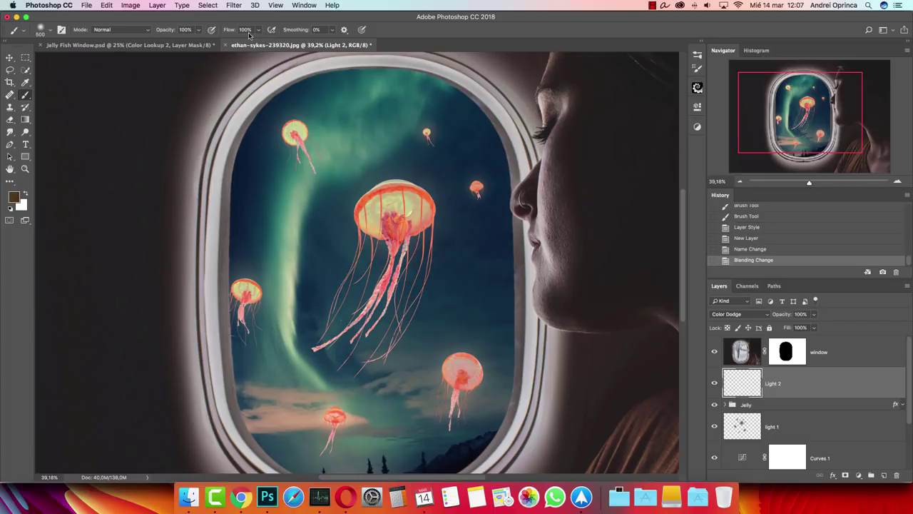
left_click(395, 213)
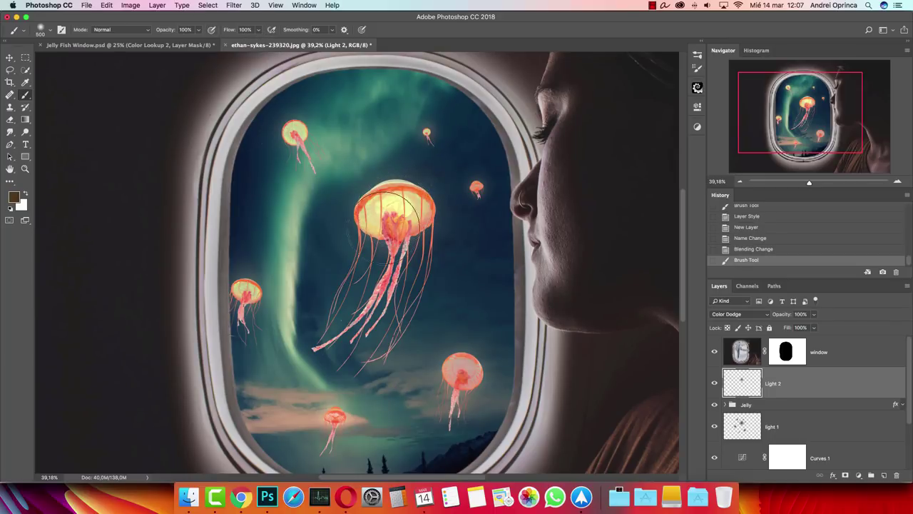
- Compare the image with and without the Light 2 layer, and try a glow dab on the lower-right jellyfish
left_click(715, 383)
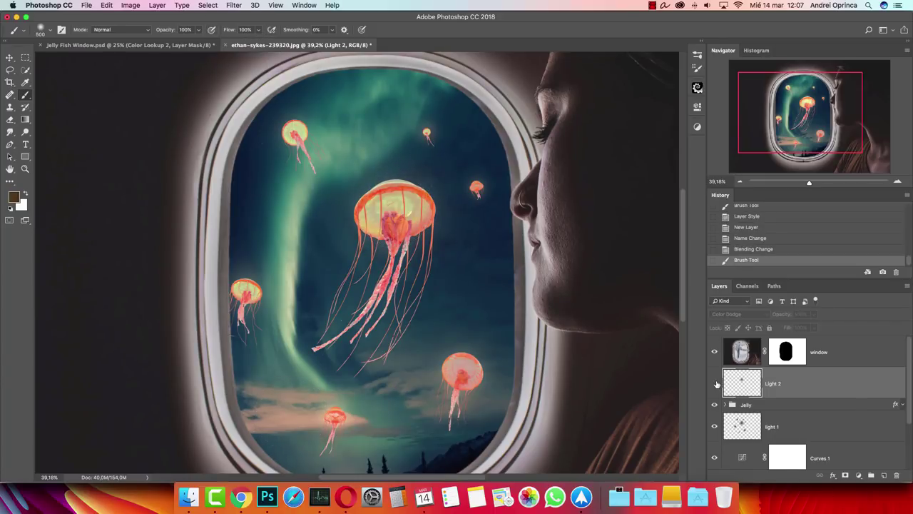
left_click(715, 383)
left_click_drag(607, 400, 583, 400)
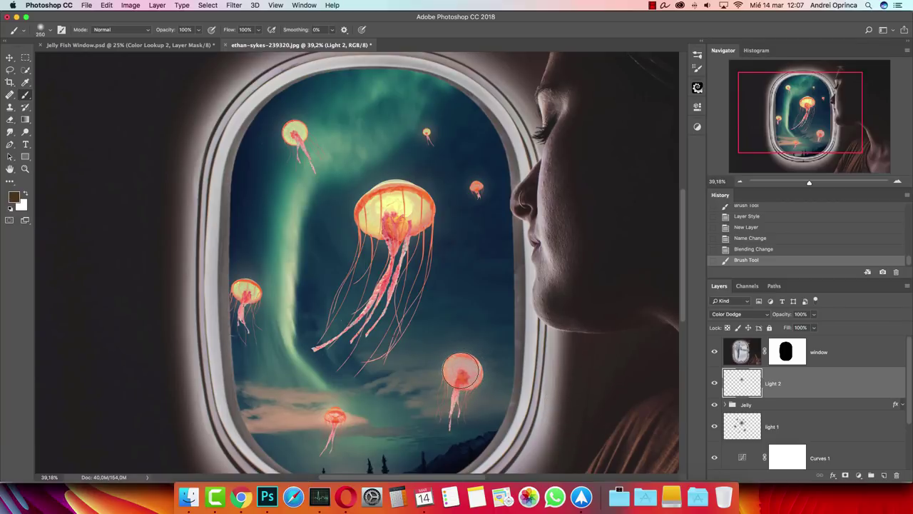
left_click(462, 371)
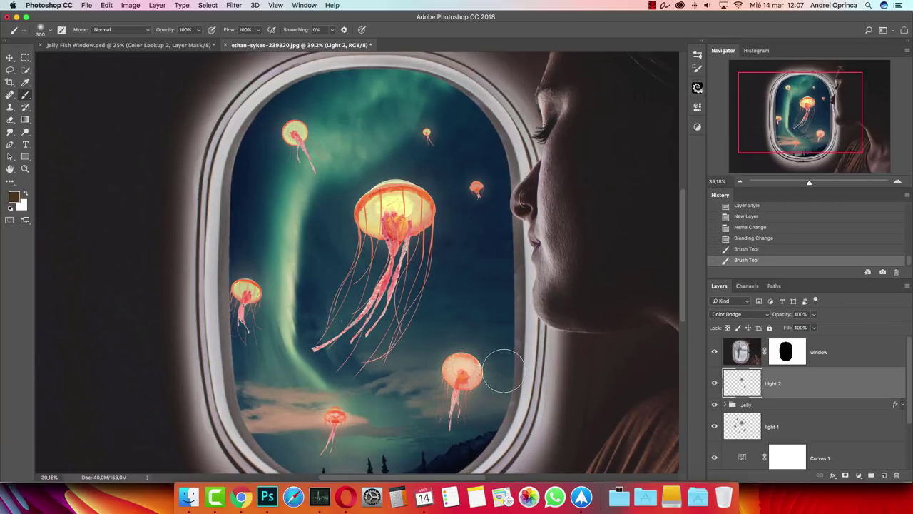
key("super+z")
- Set the foreground colour to brown #90601c and paint a glow dab over the lower-right jellyfish on Light 2
left_click(14, 199)
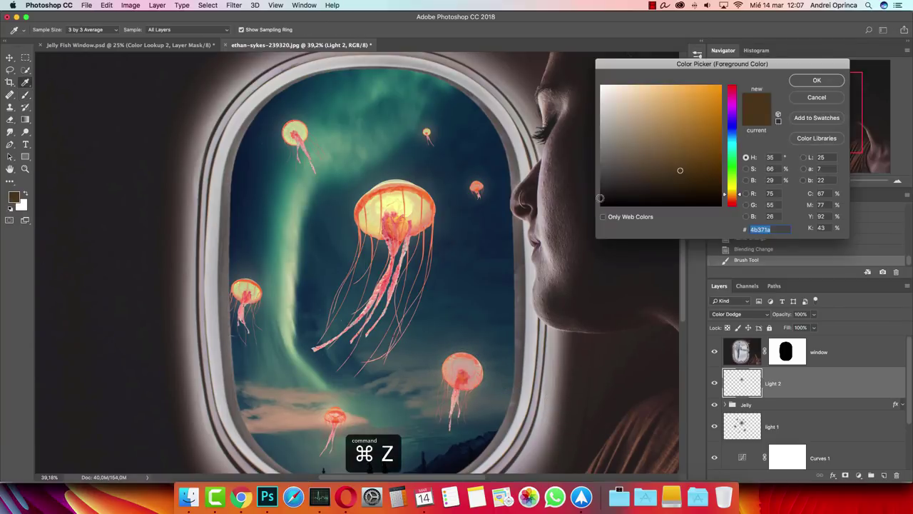
left_click_drag(678, 167, 698, 138)
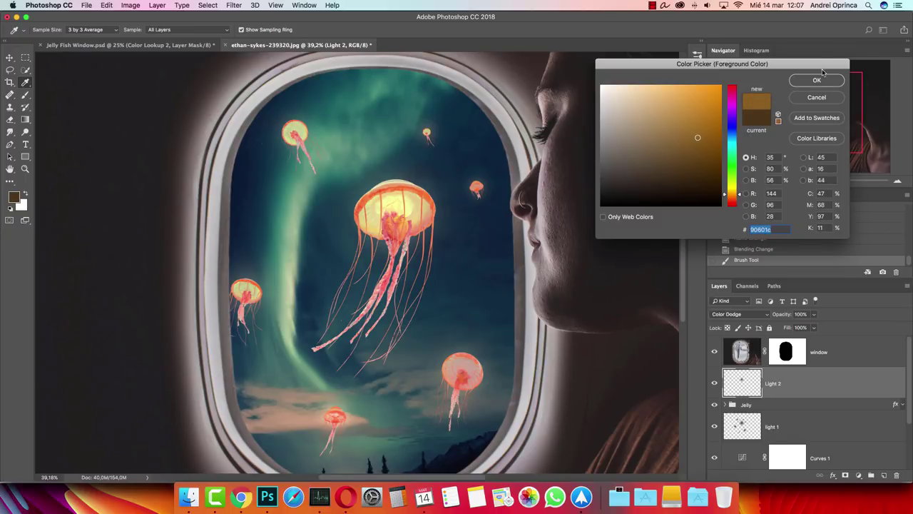
left_click(817, 80)
mouse_move(455, 364)
left_mouse_down()
mouse_move(464, 378)
mouse_move(460, 371)
left_mouse_up()
- Darken the foreground brown, reduce the brush to 150 px and paint a glow dab over the small jellyfish above the clouds
left_click(14, 198)
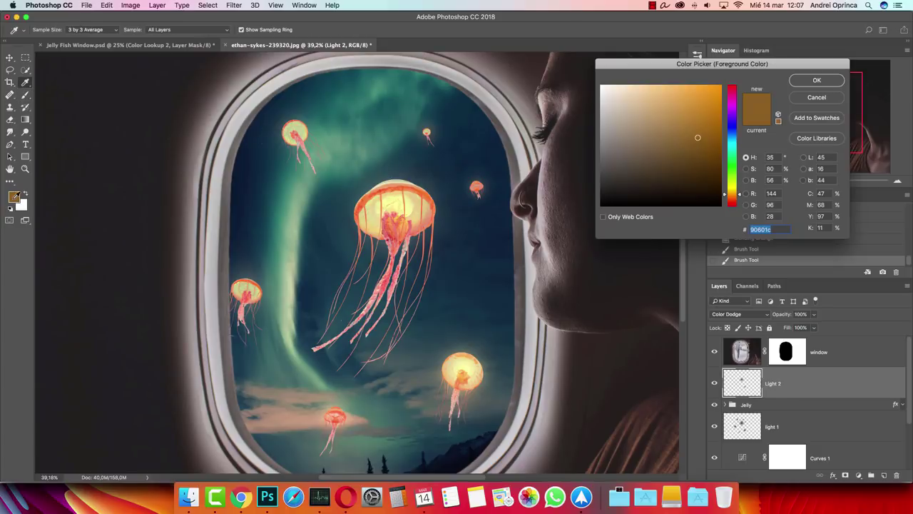
left_click(831, 81)
scroll(333, 426, "up", 3)
scroll(333, 428, "up", 2)
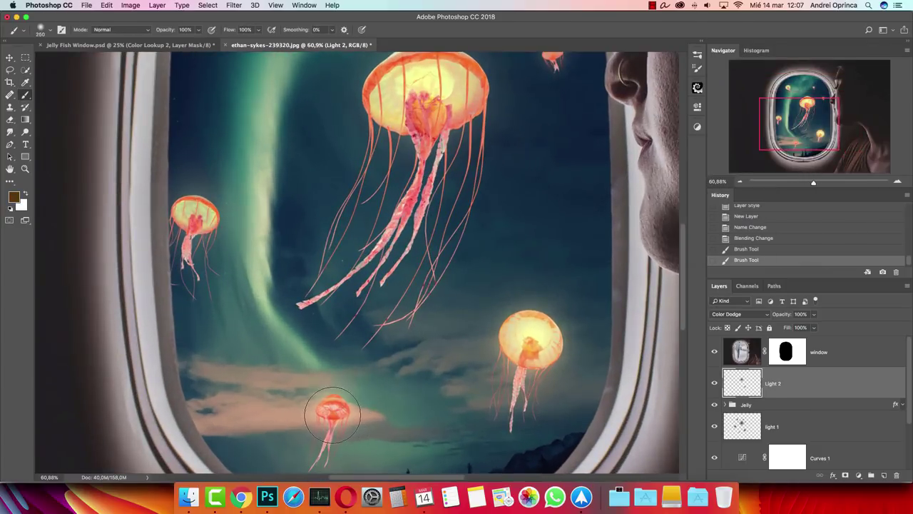
key("bracketright")
key("bracketright")
key("bracketright")
left_click(334, 412)
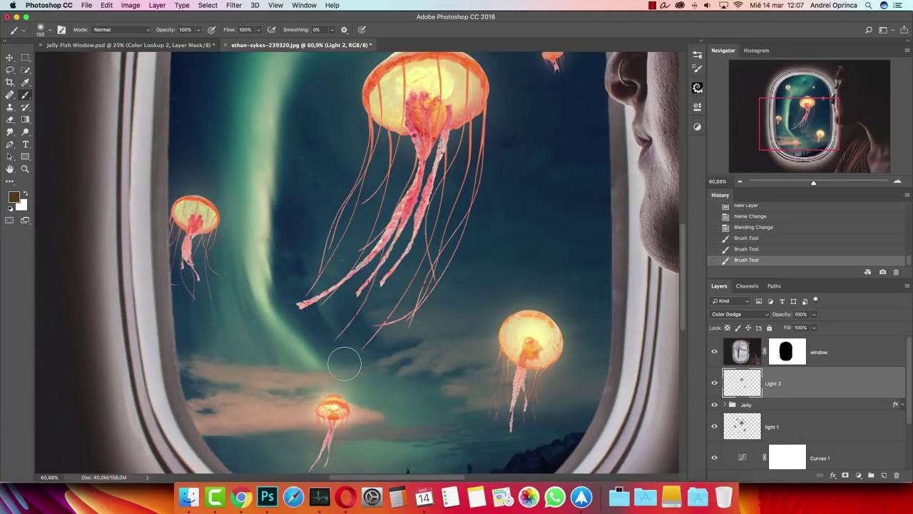
- Enlarge the brush to 200 px and paint a glow dab over the jellyfish at the window's left edge
scroll(381, 371, "left", 5)
scroll(381, 371, "up", 2)
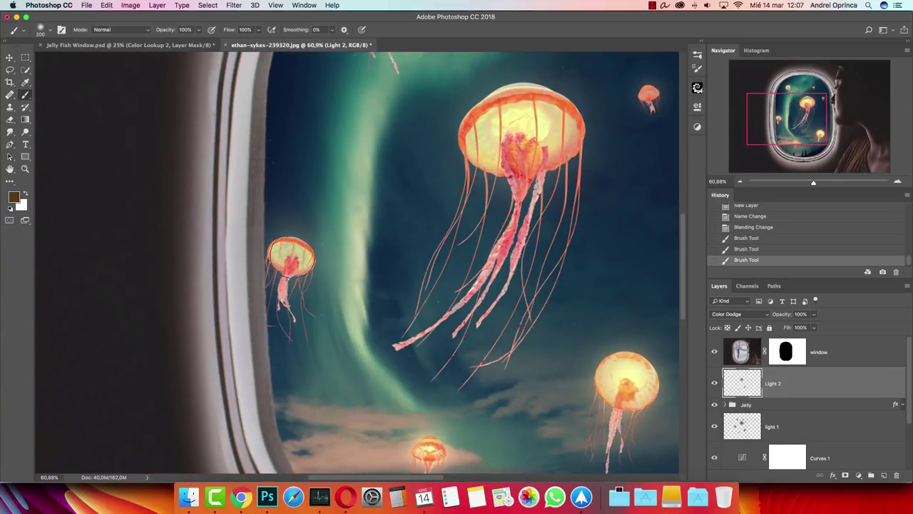
key("bracketright")
key("bracketright")
left_click(291, 257)
- Shrink the brush and try a glow dab on the small jellyfish near the woman's nose
key("bracketleft")
key("bracketleft")
key("bracketleft")
scroll(499, 300, "right", 3)
scroll(499, 300, "up", 4)
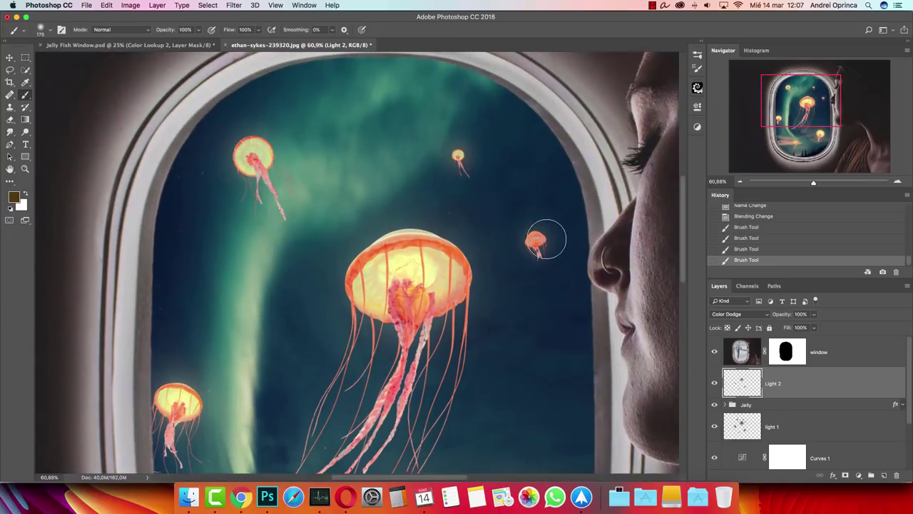
left_click(536, 241)
key("super+z")
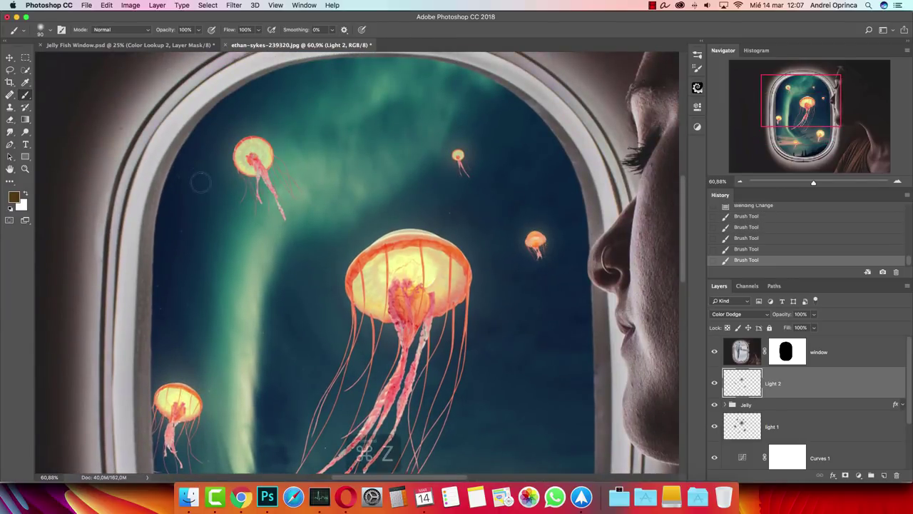
- Try a glow dab in lighter brown #9b6c29 on the small jellyfish near the woman's nose
left_click(14, 197)
left_click(690, 133)
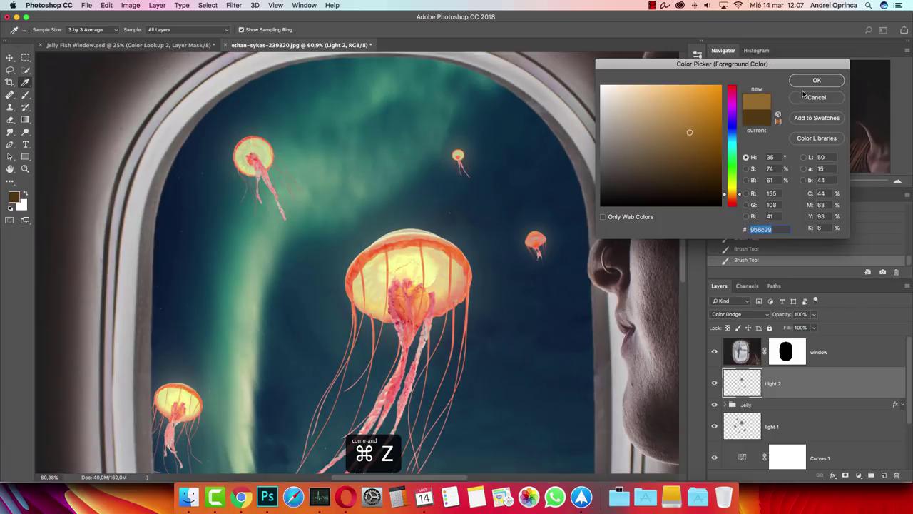
left_click(813, 82)
left_click(535, 239)
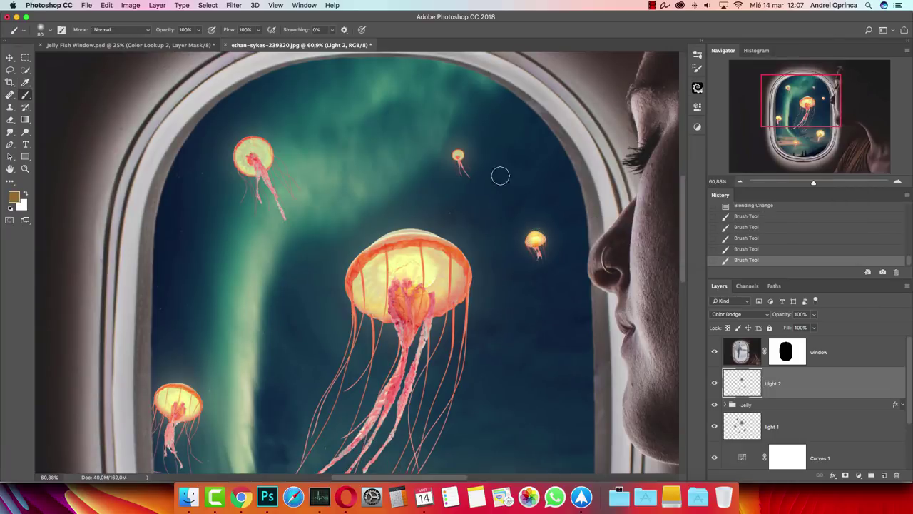
key("super+z")
- Set the foreground colour to #735121 and paint glow dabs over the small jellyfish near the nose and the tiny one above it
left_click(14, 197)
left_click(687, 151)
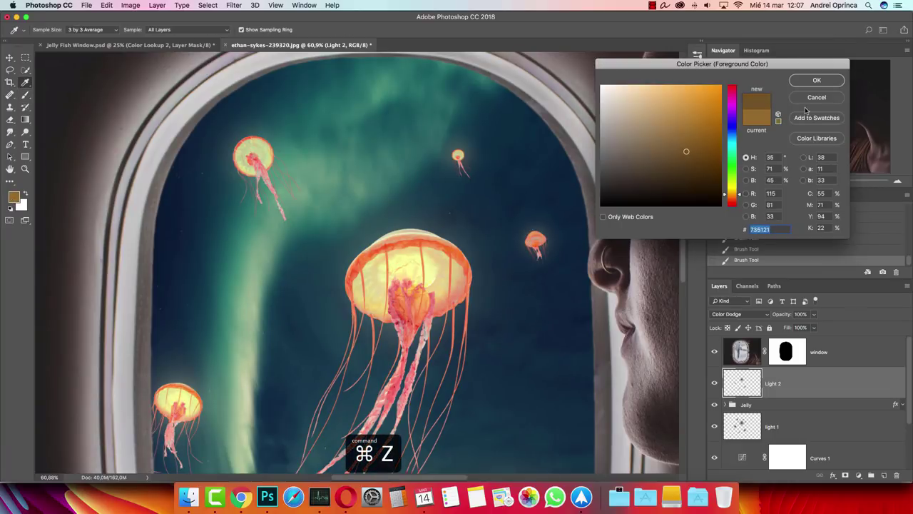
left_click(817, 81)
left_click(535, 240)
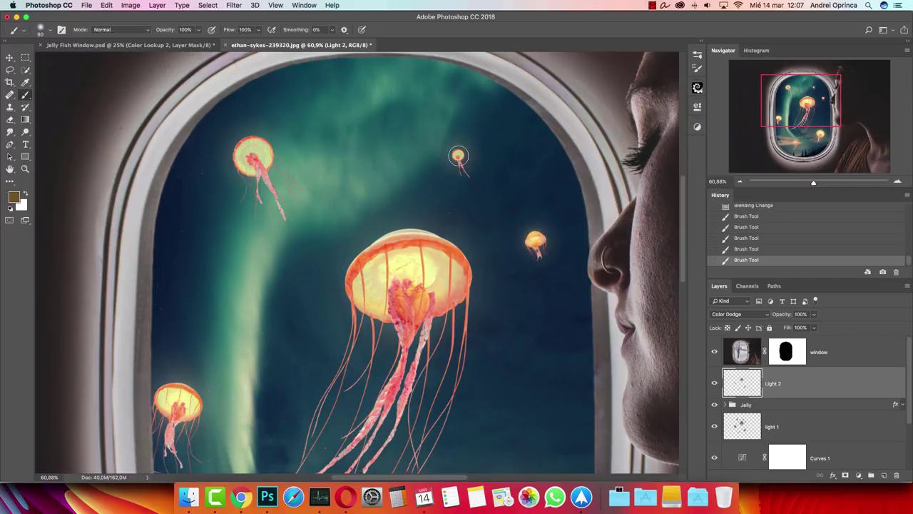
left_click(458, 155)
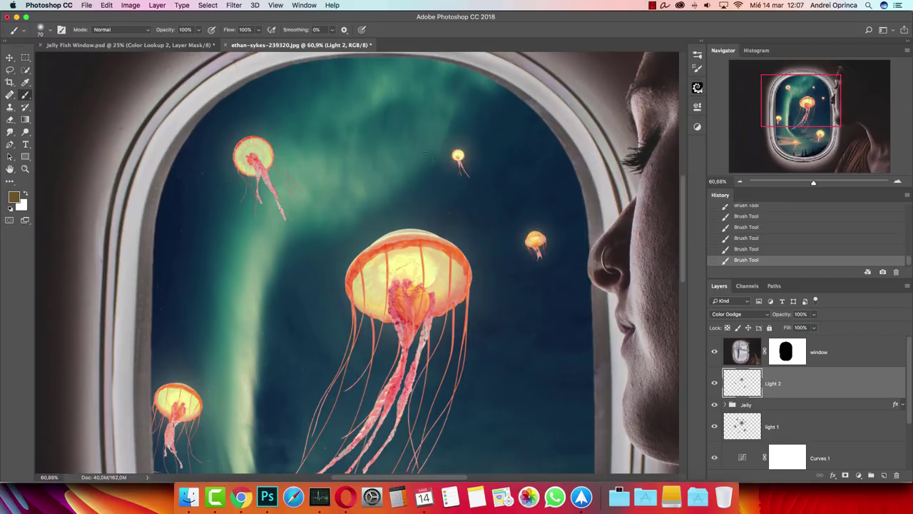
- Enlarge the brush to 200 px and try a glow dab on the upper-left jellyfish
key("bracketright")
key("bracketright")
key("bracketright")
key("bracketright")
key("bracketright")
key("bracketright")
key("bracketright")
left_click(254, 157)
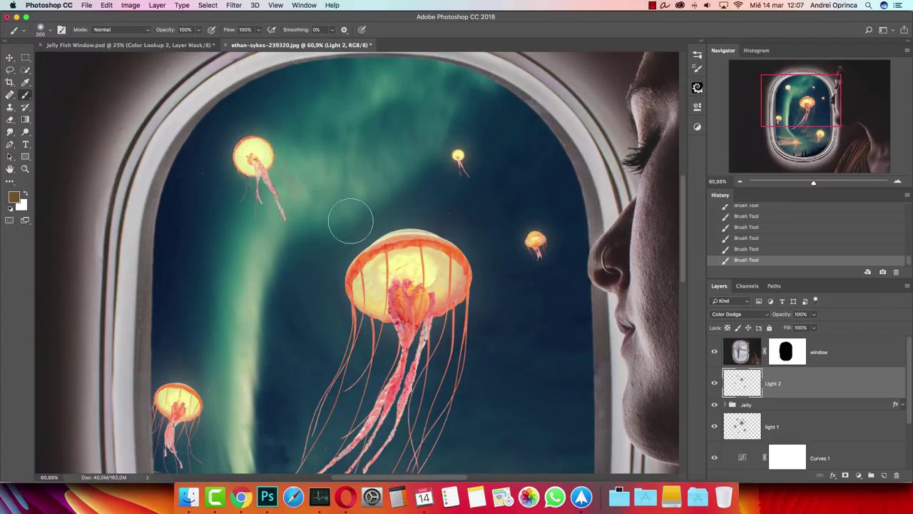
key("super+z")
- Choose a darker brown foreground colour and paint the glow dab over the upper-left jellyfish
left_click(13, 198)
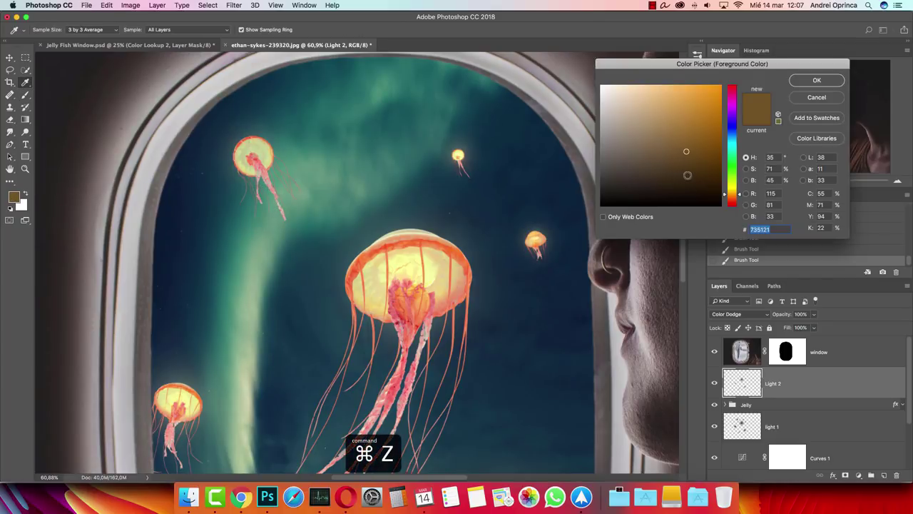
left_click(688, 176)
left_click(818, 80)
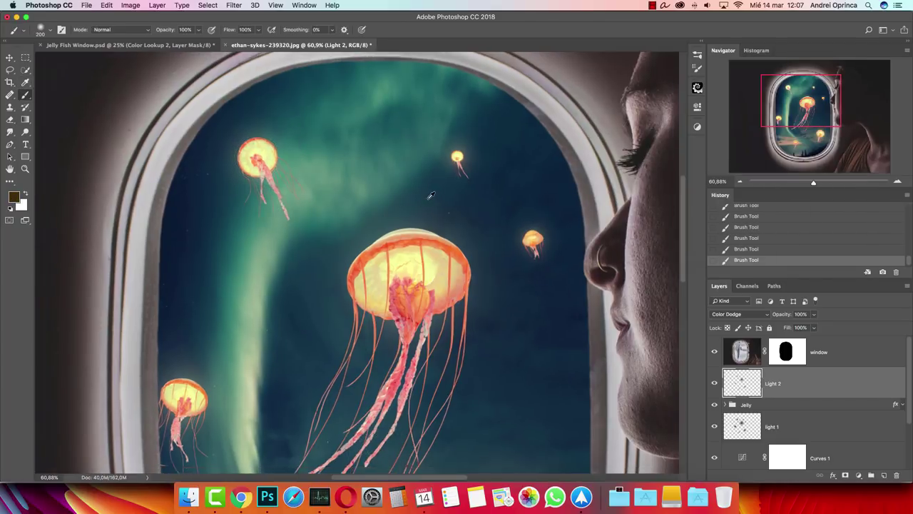
- Examine the whole composite with the Light 2 layer hidden and shown to judge the jellyfish glow
scroll(431, 194, "down", 3)
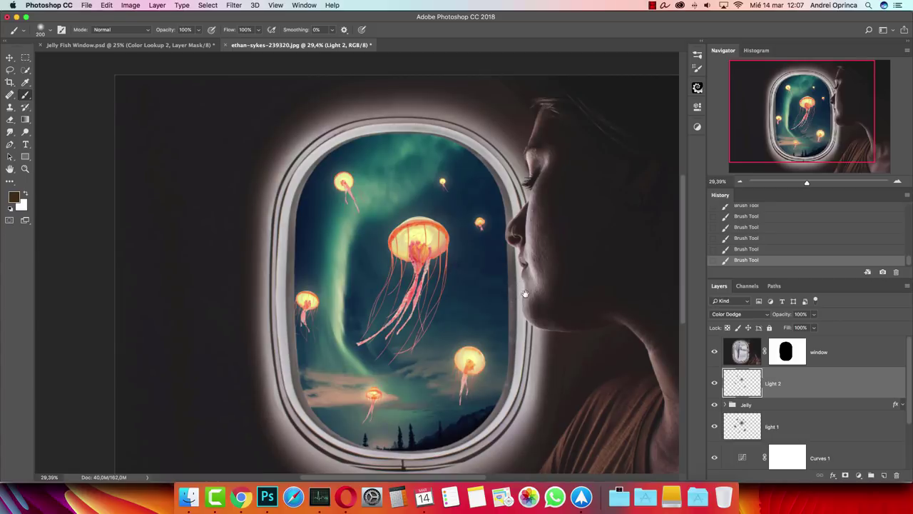
left_click_drag(524, 292, 488, 236)
left_click(715, 383)
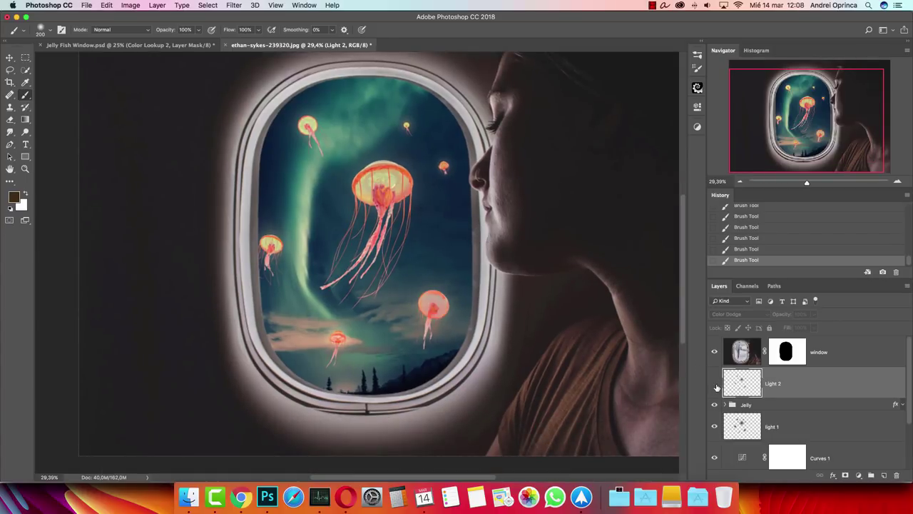
left_click(715, 384)
left_click(715, 384)
left_click(715, 384)
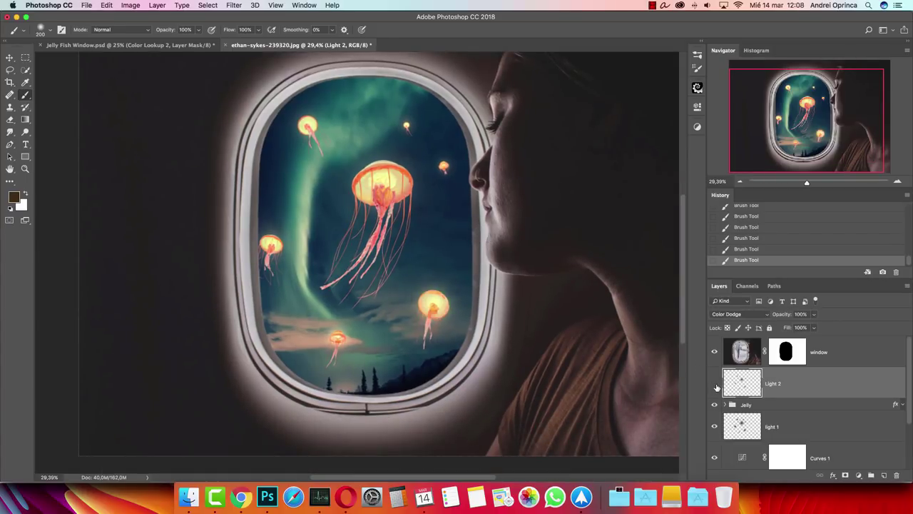
left_click(715, 384)
left_click(715, 383)
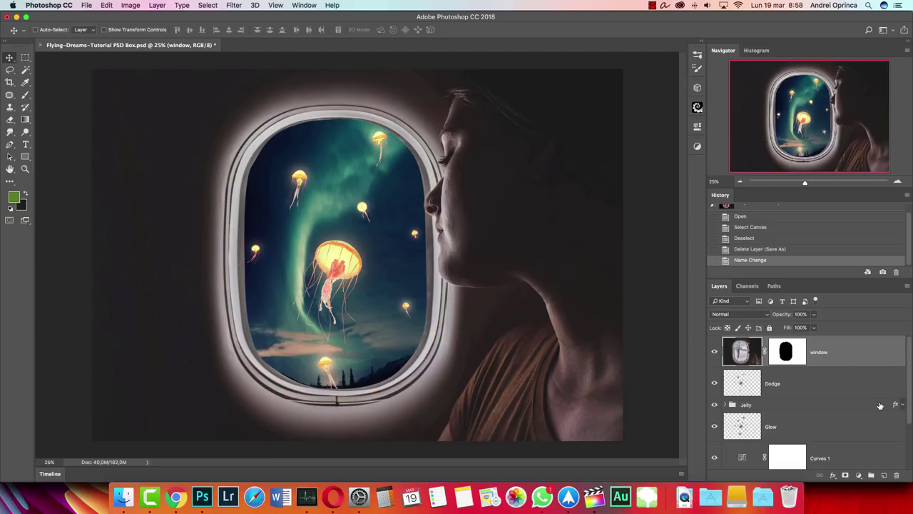
- Add a Levels adjustment layer above the window layer and clip it to that layer
left_click(859, 475)
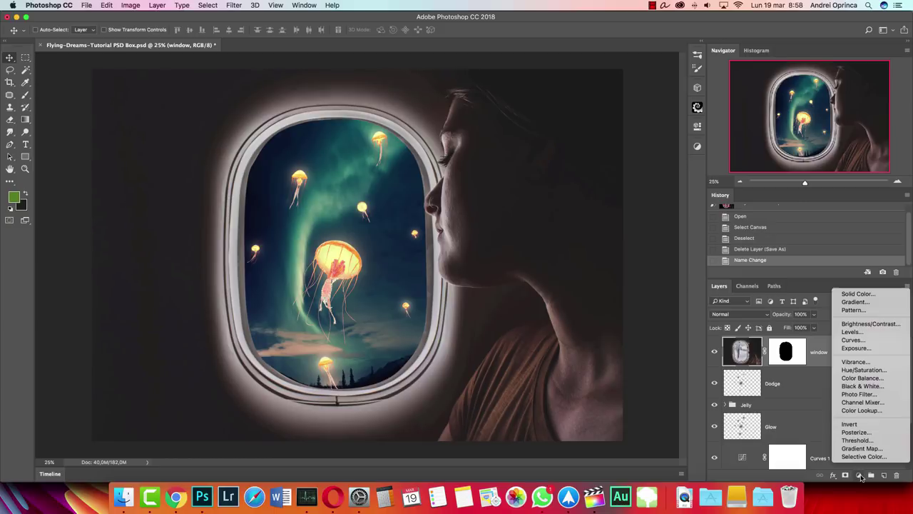
left_click(868, 335)
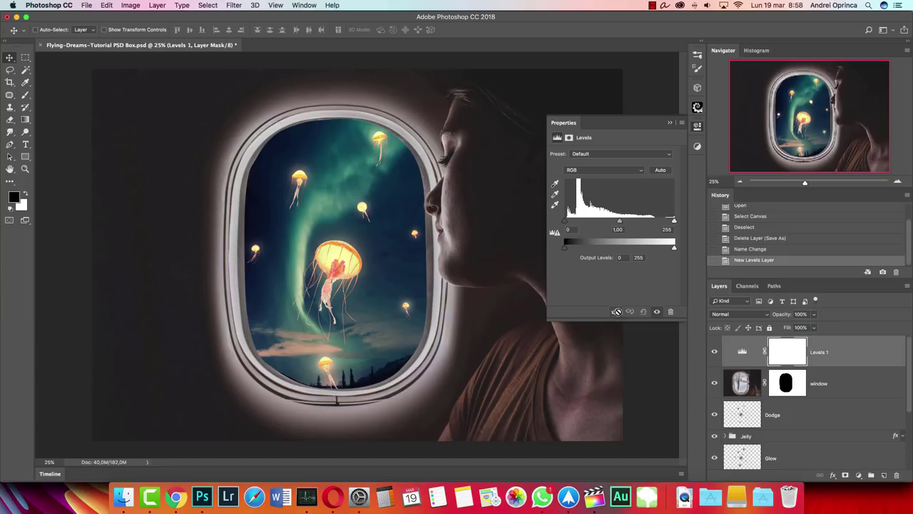
left_click(850, 364, "alt")
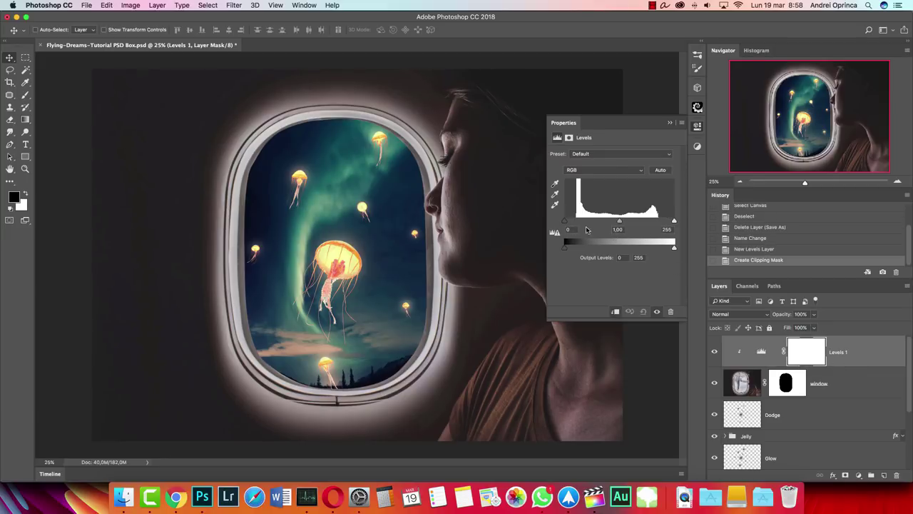
- Set the Levels input black point to 22 and white point to 235, and compare the image with and without the adjustment
type("22")
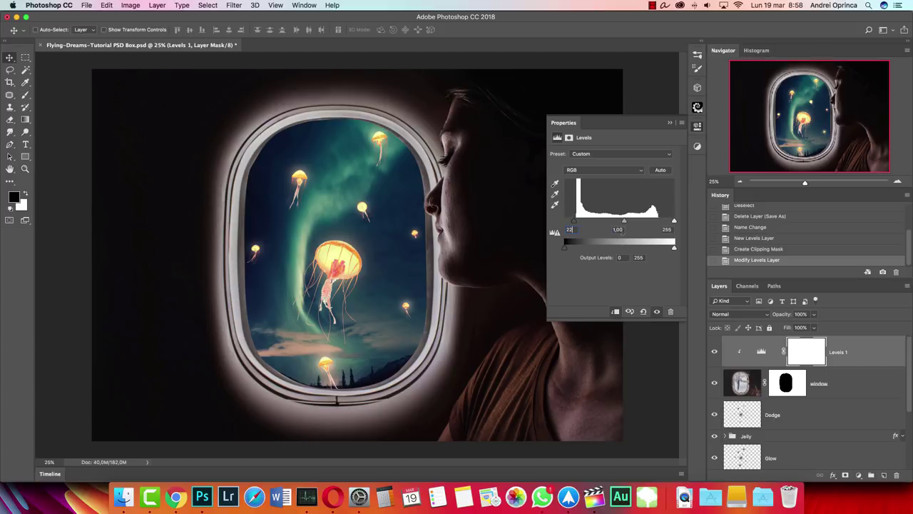
key("Tab")
key("Tab")
type("235")
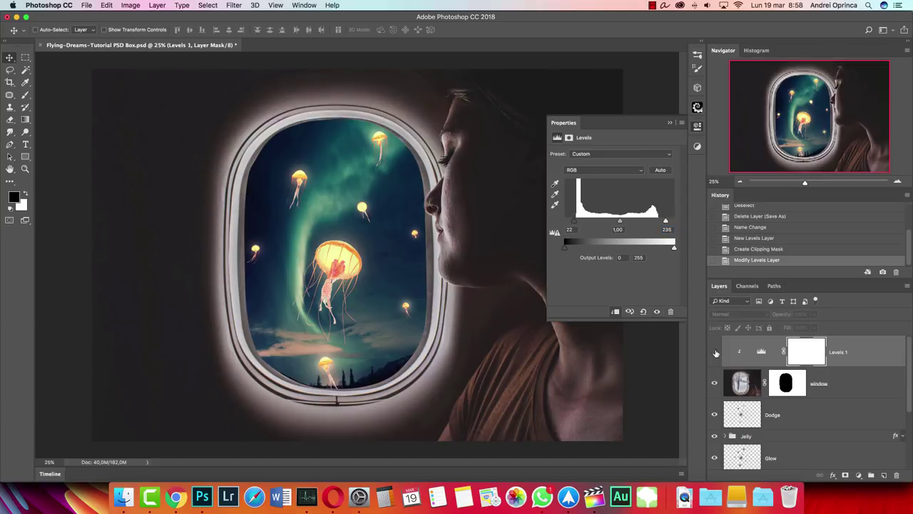
left_click(715, 352)
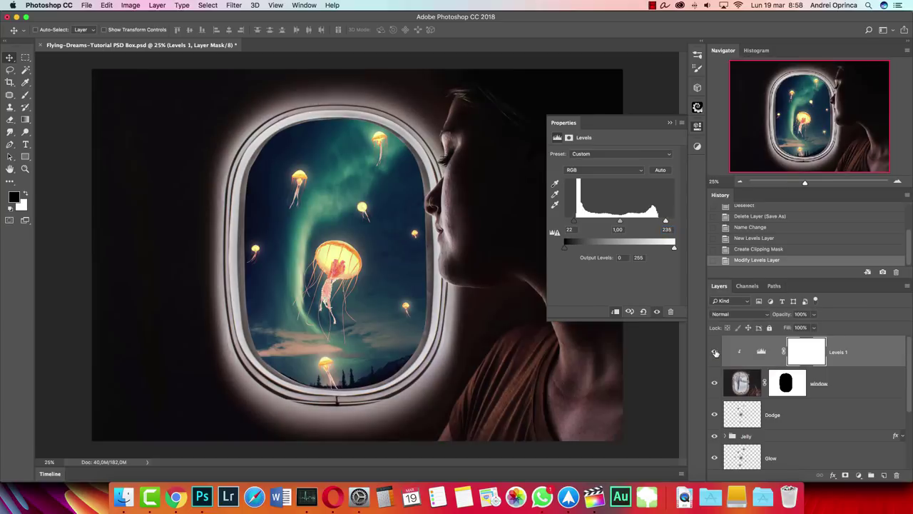
left_click(716, 353)
- Try a Gradient Map adjustment clipped to the window layer, and delete it
left_click(860, 475)
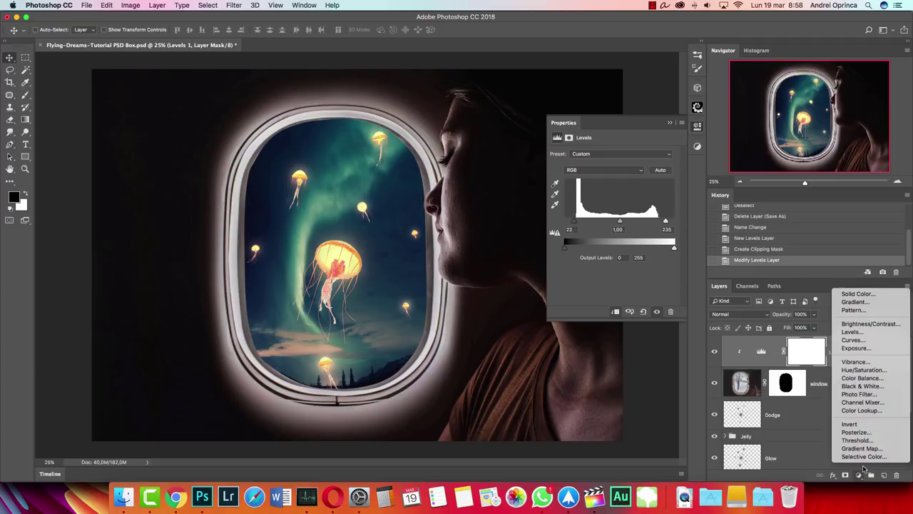
left_click(861, 449)
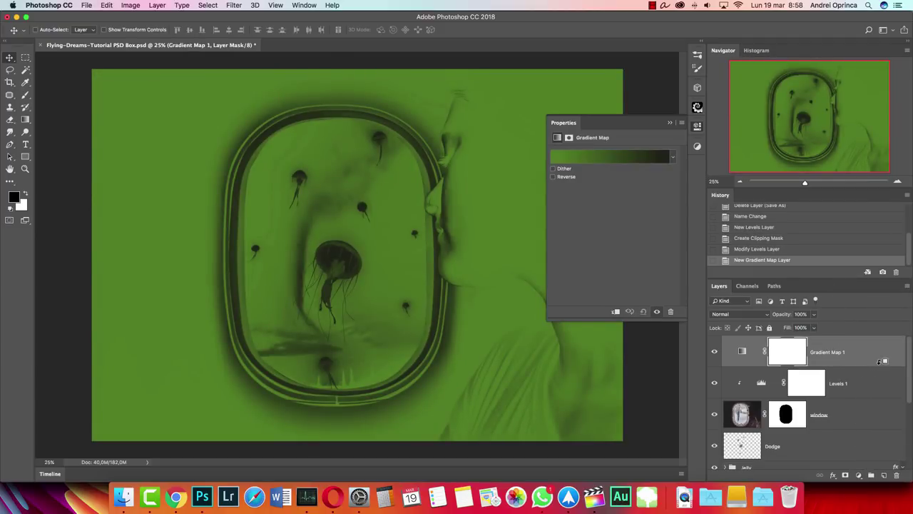
left_click(882, 366, "alt")
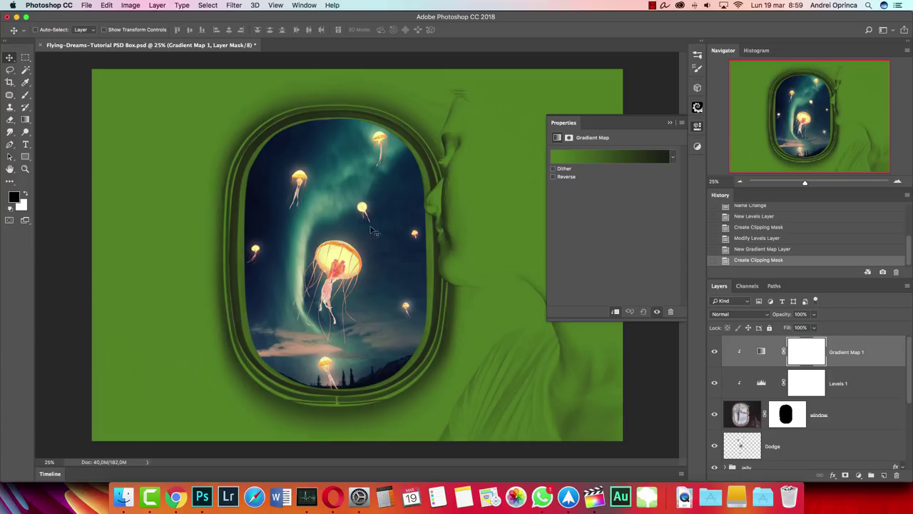
left_click_drag(882, 360, 897, 476)
- Select the Gradient Map 1 copy layer above Layer 2 and compare the image with it hidden and shown
scroll(860, 394, "down", 3)
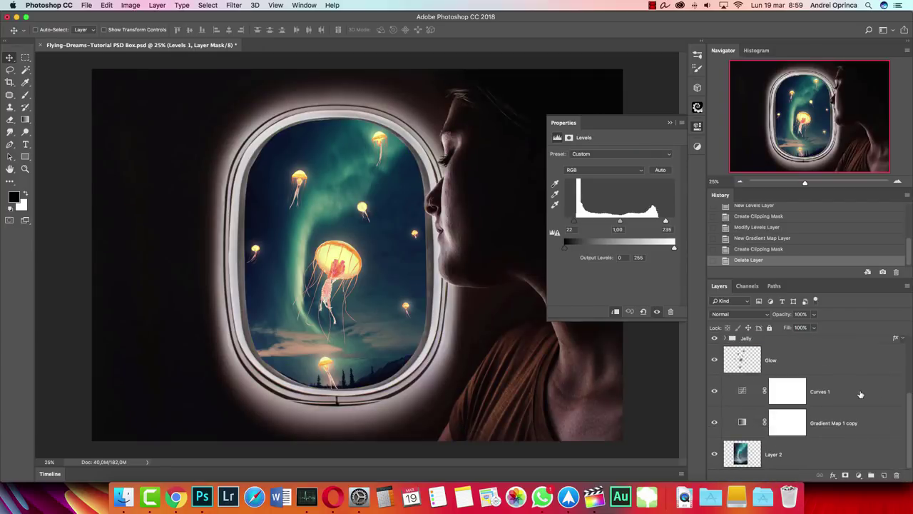
left_click(852, 428)
left_click(714, 422)
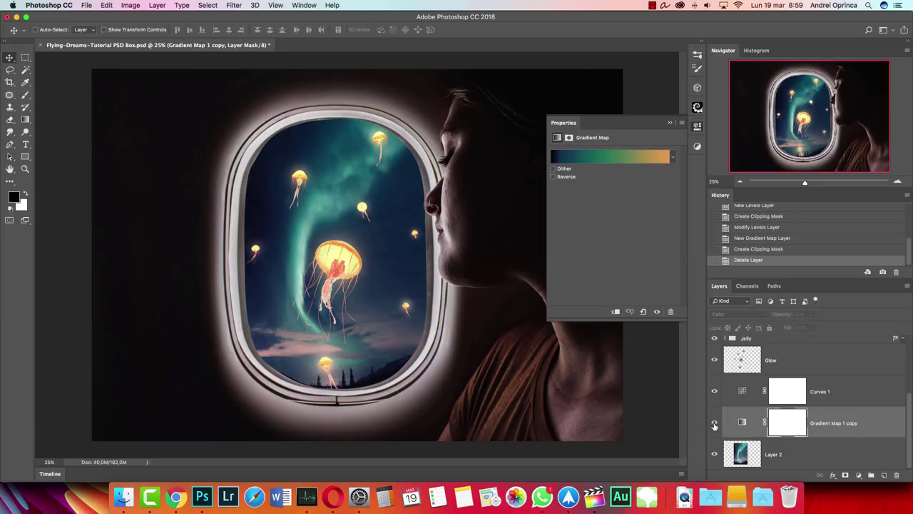
left_click(714, 423)
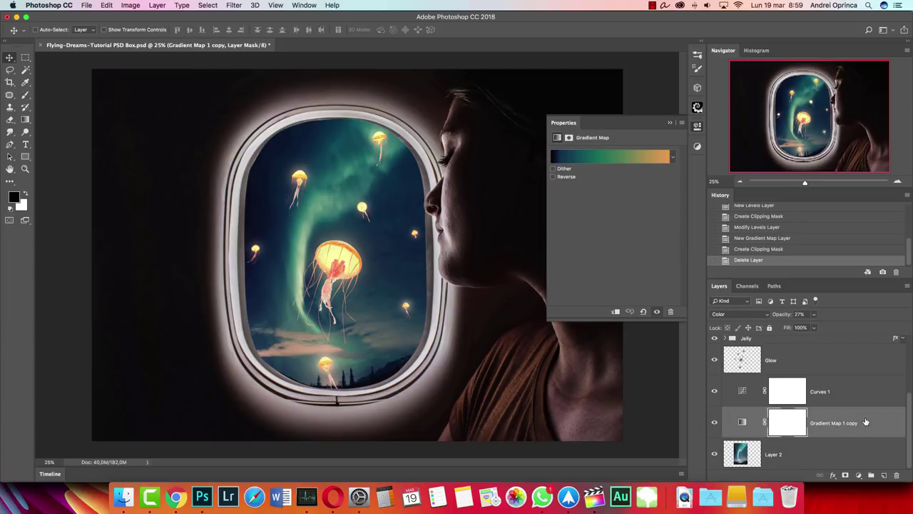
- Duplicate the Gradient Map 1 copy layer, move the duplicate above Levels 1 and clip it to the window layer
key("super+j")
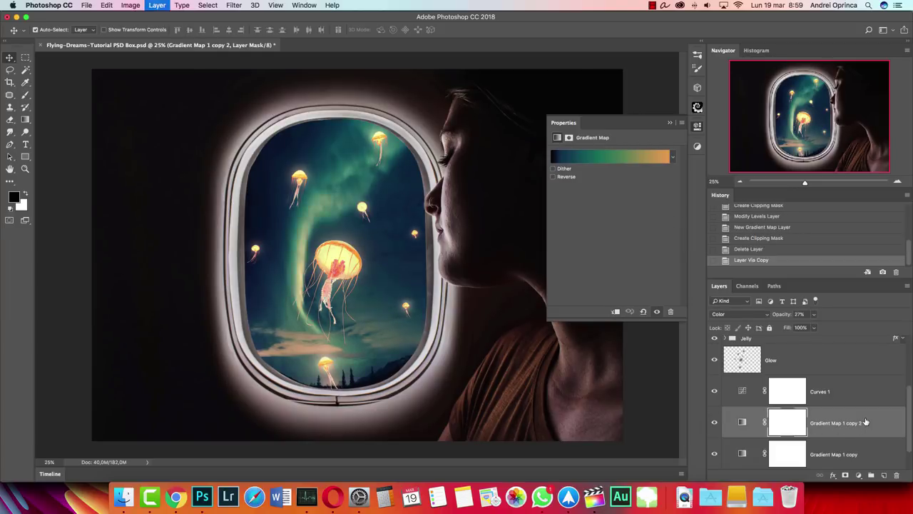
left_click_drag(866, 422, 850, 363)
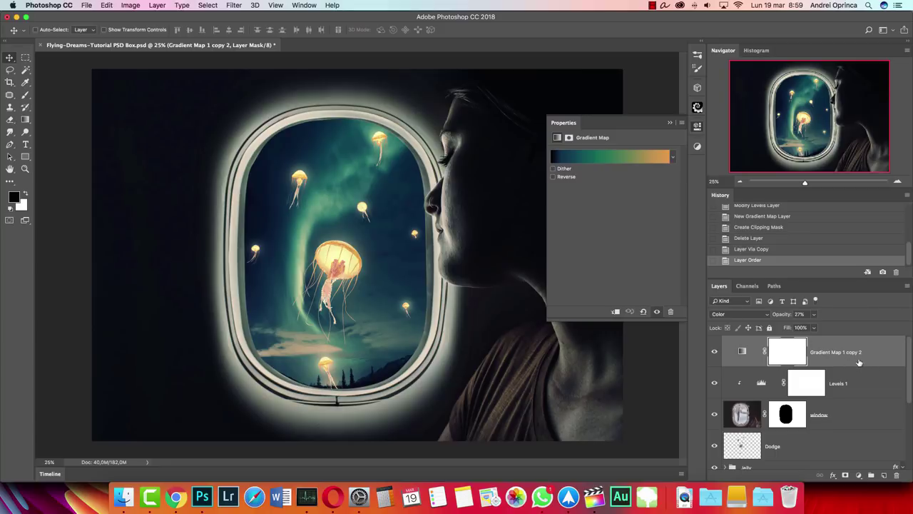
left_click(875, 363, "alt")
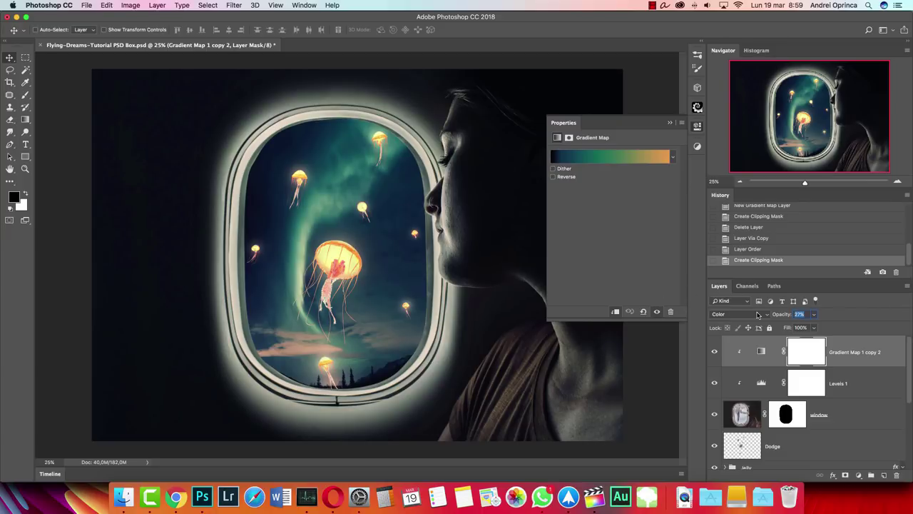
- Set the clipped gradient map's opacity to 50% and compare the image with it hidden and shown
type("50")
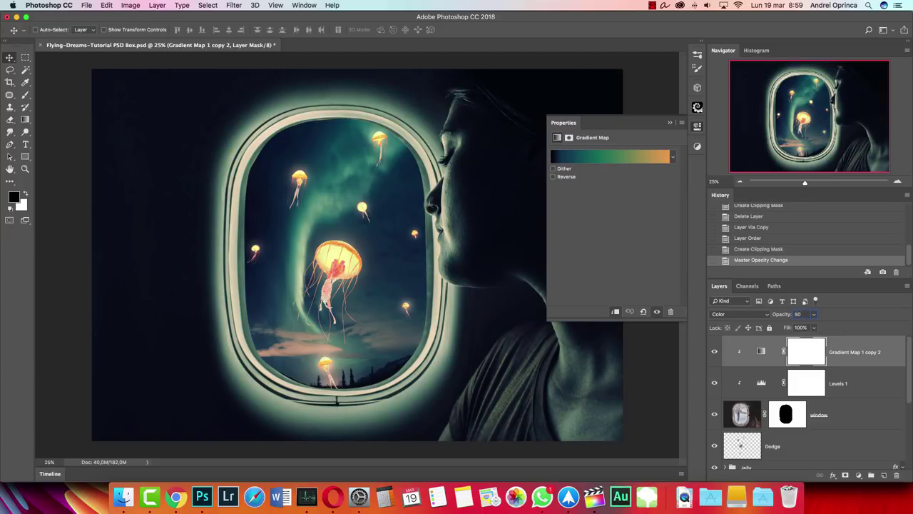
left_click(671, 123)
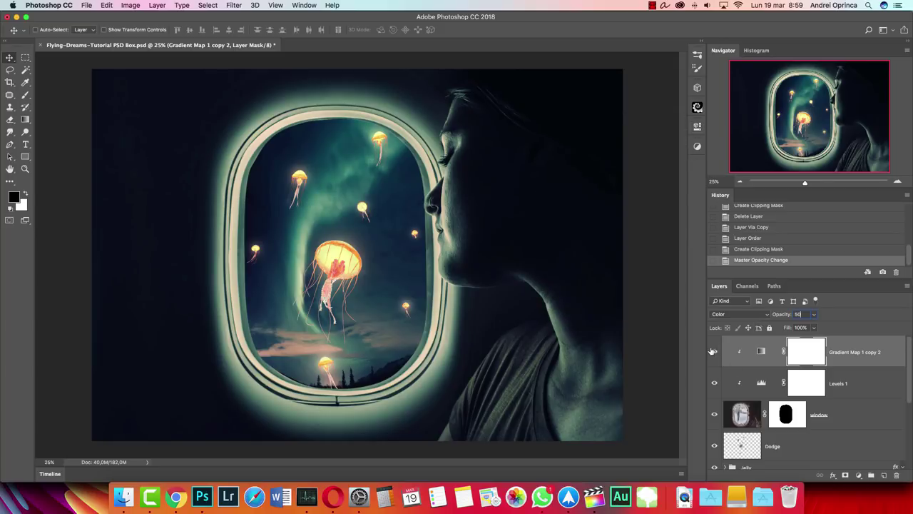
left_click(715, 351)
left_click(716, 351)
left_click(714, 351)
left_click(713, 351)
left_click(762, 353)
- Try a Hue/Saturation adjustment clipped to the window layer with various hue, saturation and opacity values, and delete it
left_click(859, 474)
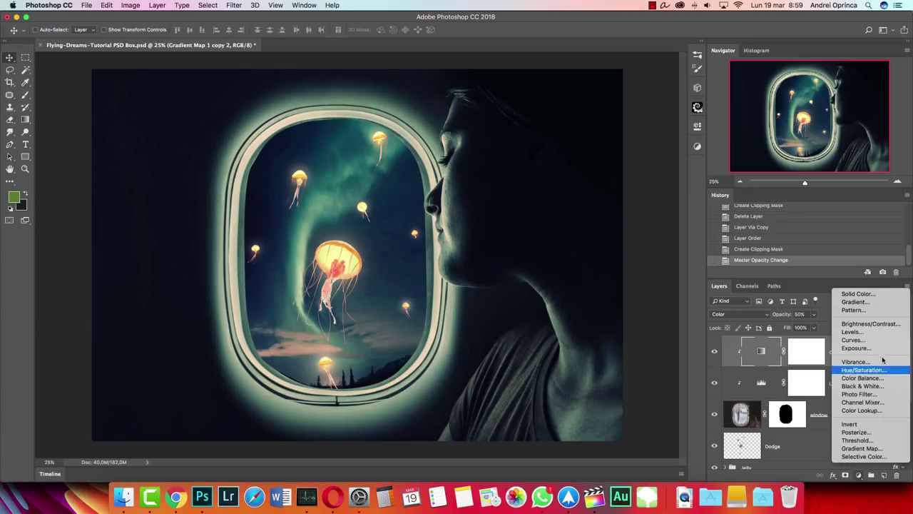
left_click(864, 369)
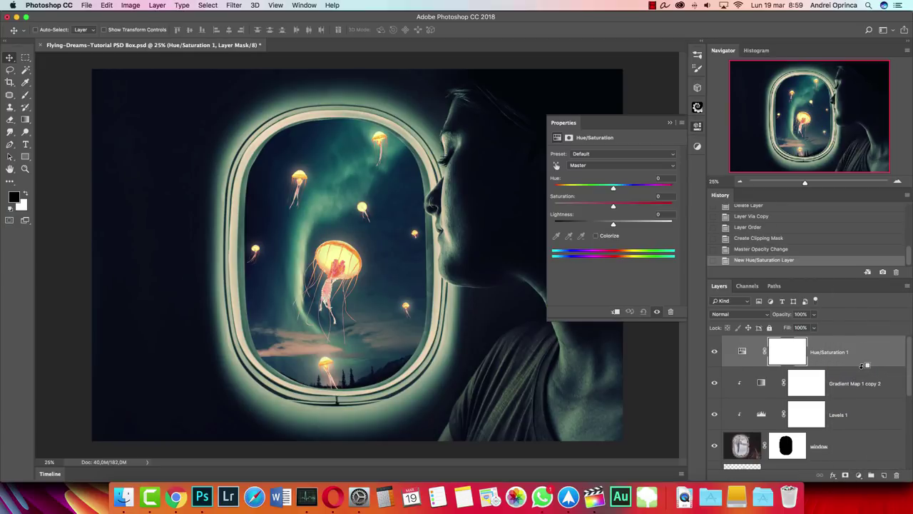
left_click(862, 366, "alt")
left_click_drag(613, 188, 676, 193)
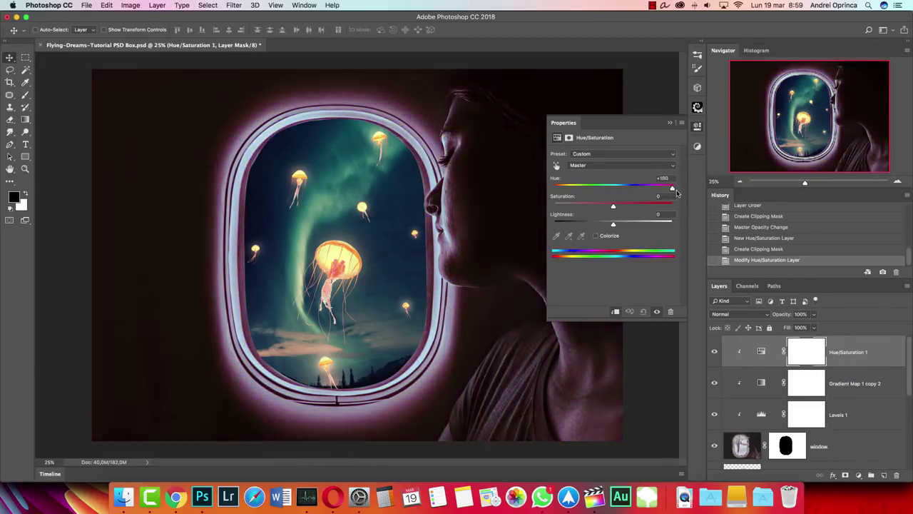
left_click_drag(613, 205, 591, 206)
left_click_drag(673, 189, 622, 212)
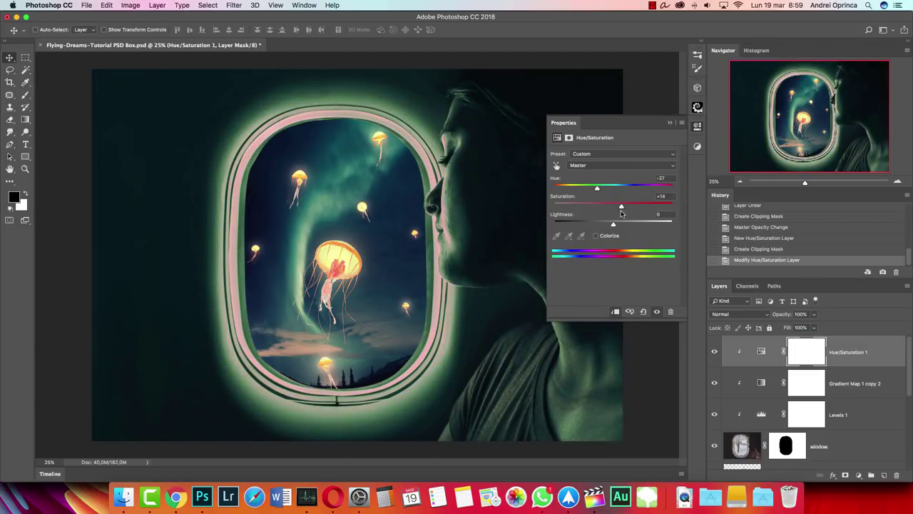
left_click_drag(813, 314, 792, 326)
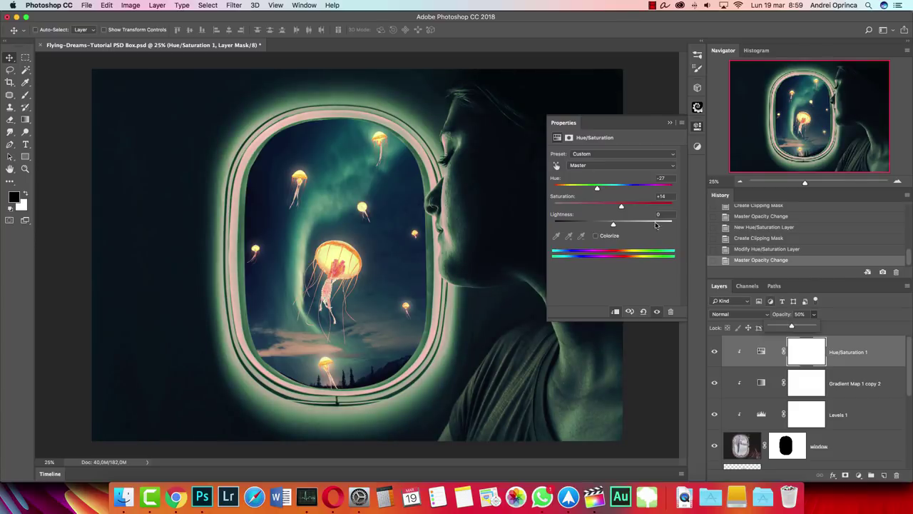
left_click_drag(594, 189, 621, 189)
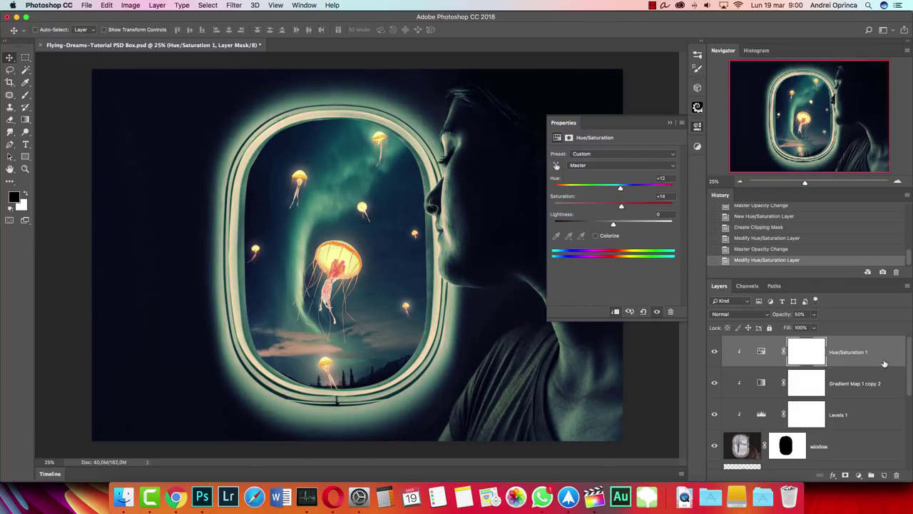
left_click_drag(886, 364, 896, 474)
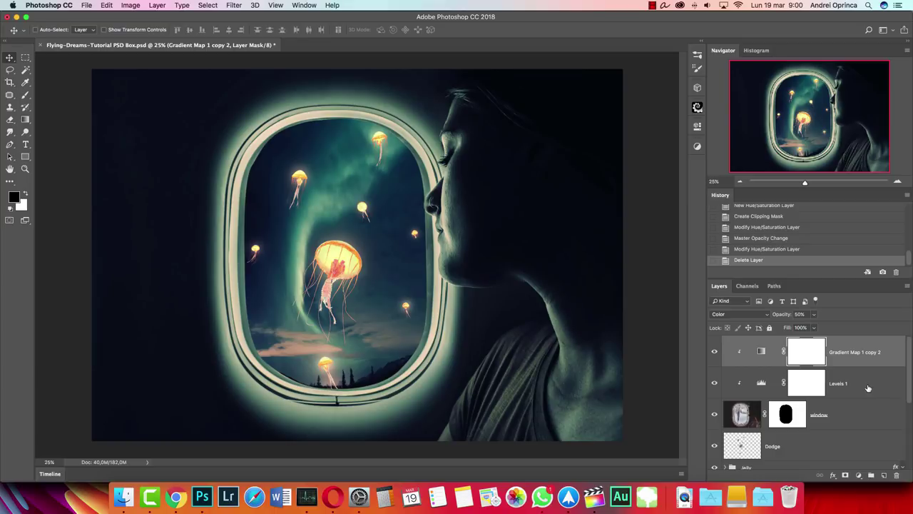
- Add a Color Lookup adjustment layer above the gradient map using DropBlues.3DL and set its opacity to 65%
left_click(859, 476)
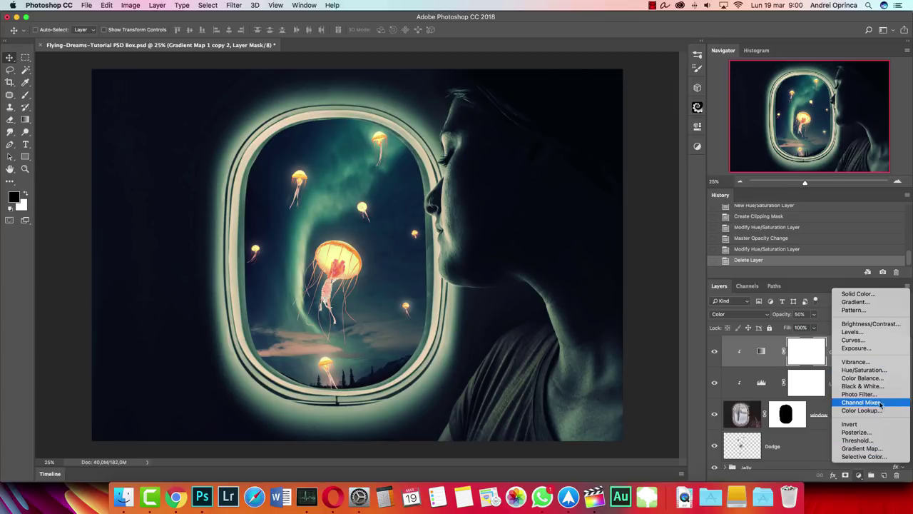
left_click(858, 411)
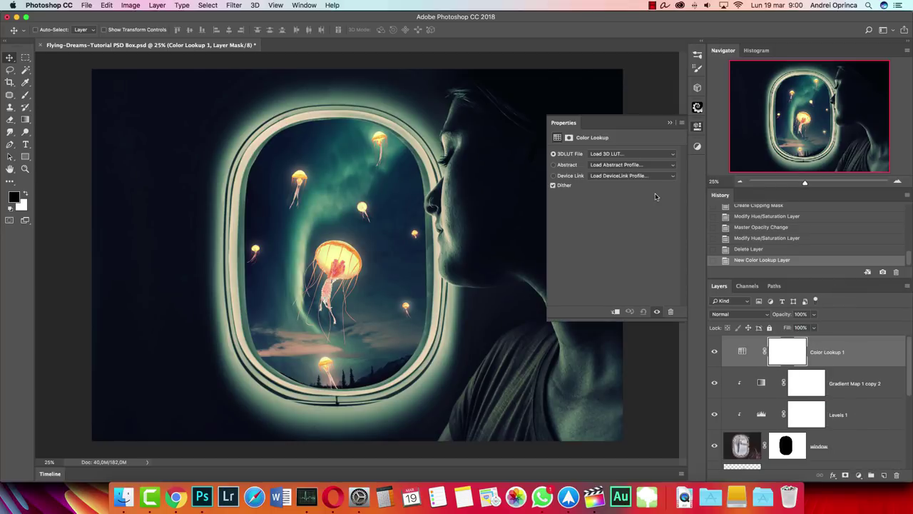
left_click(631, 155)
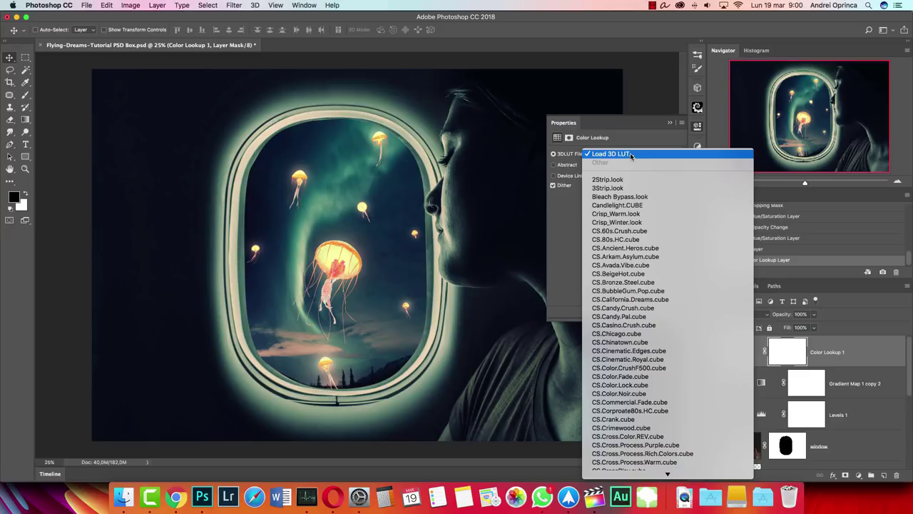
key("Up")
key("Return")
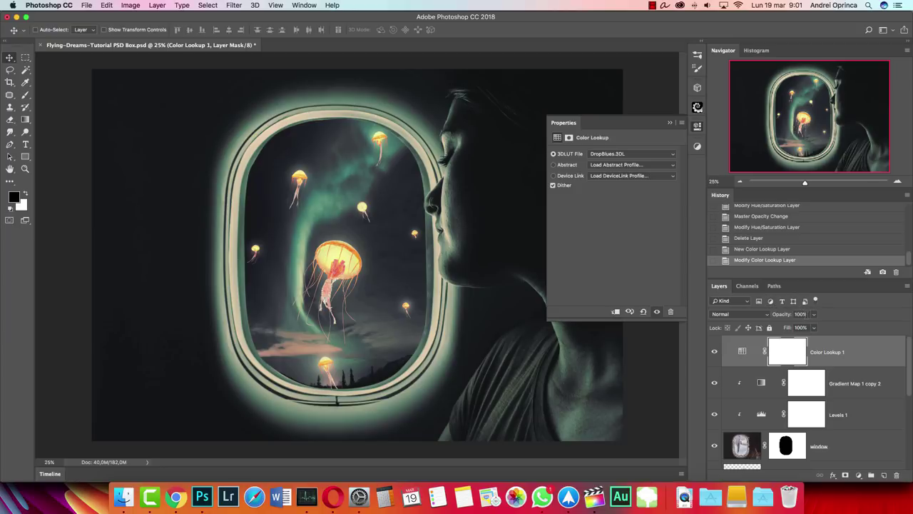
left_click(800, 313)
type("65")
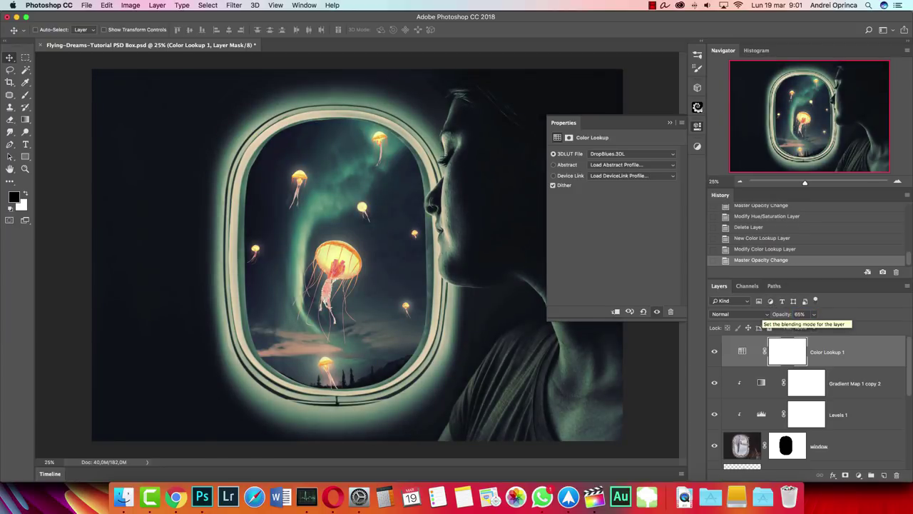
- Add a second Color Lookup adjustment layer on top using FoggyNight.3DL and set its opacity to 28%
left_click(860, 475)
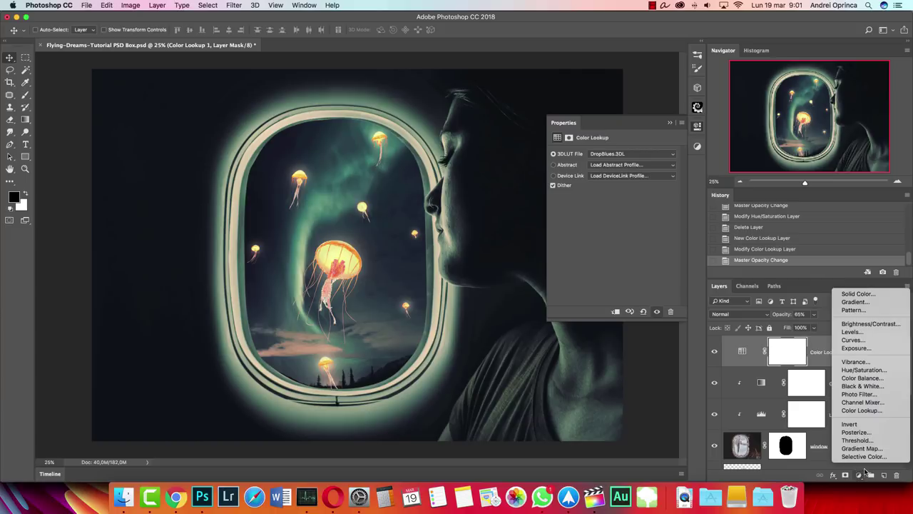
left_click(875, 410)
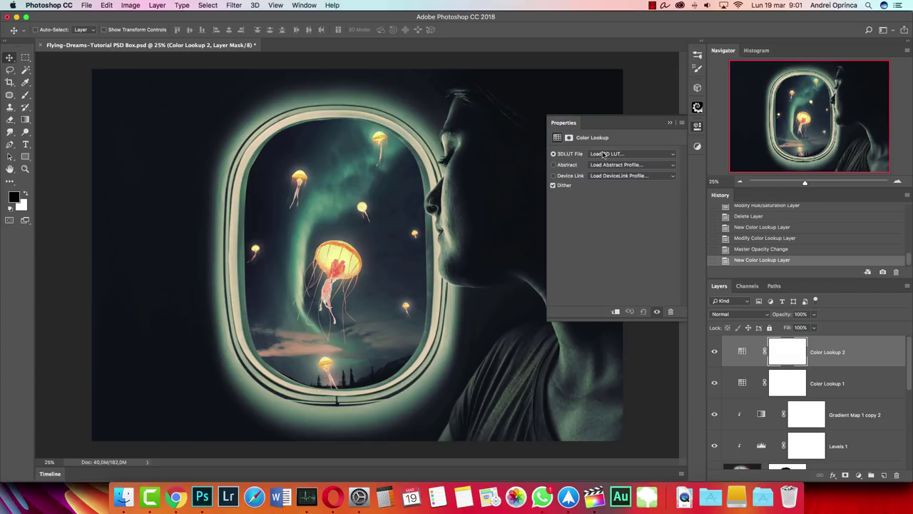
left_click(636, 155)
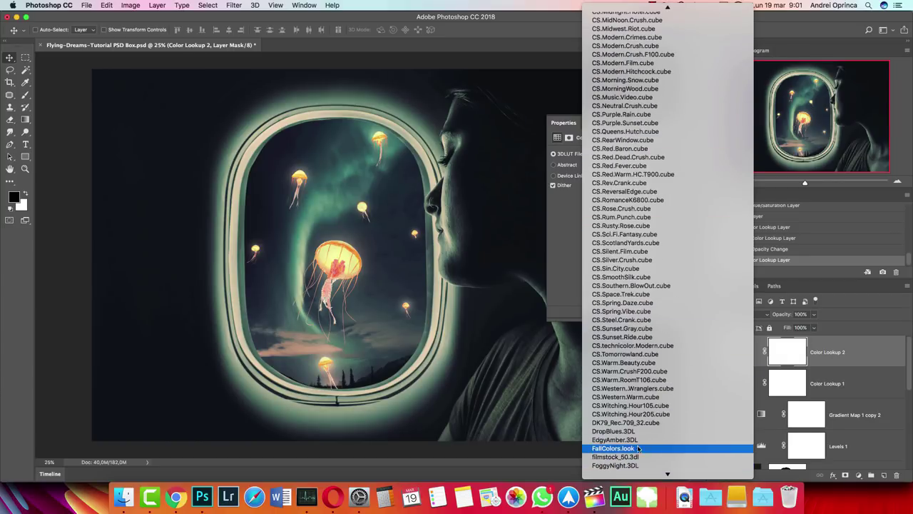
left_click(620, 465)
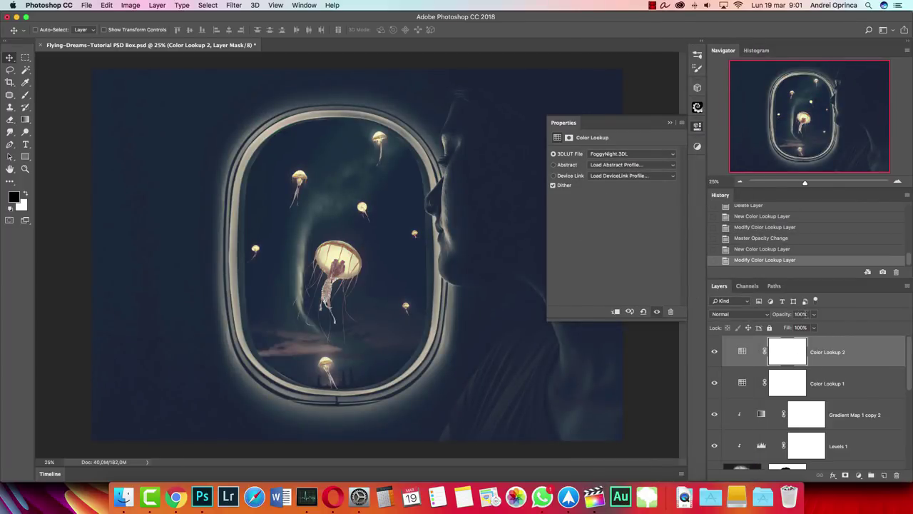
left_click(777, 315)
type("28")
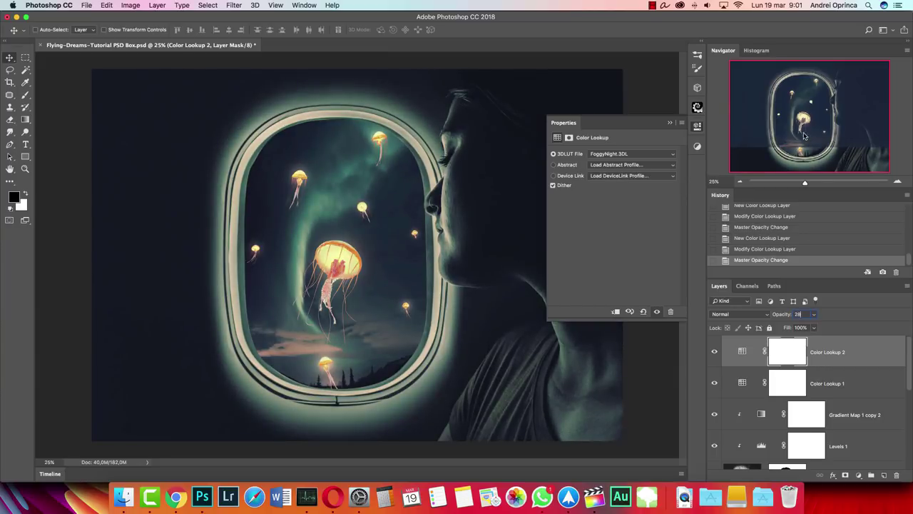
key("super+2")
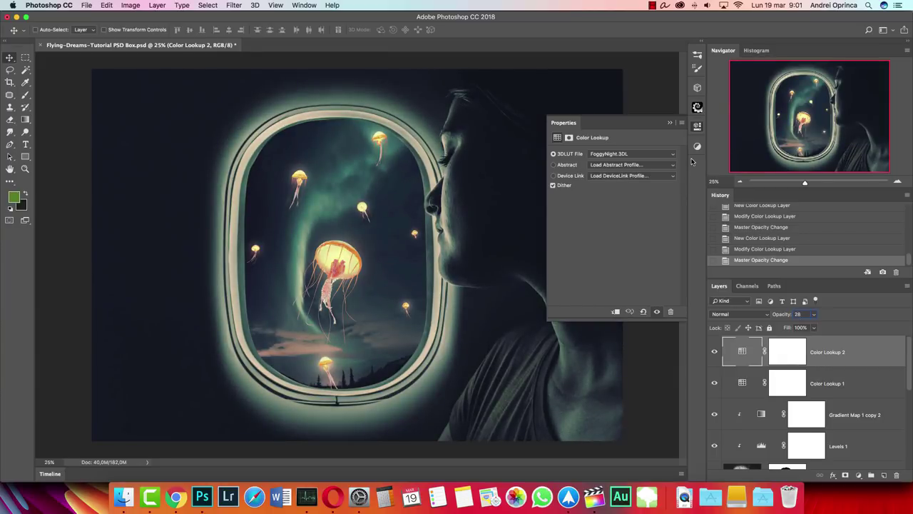
left_click(670, 125)
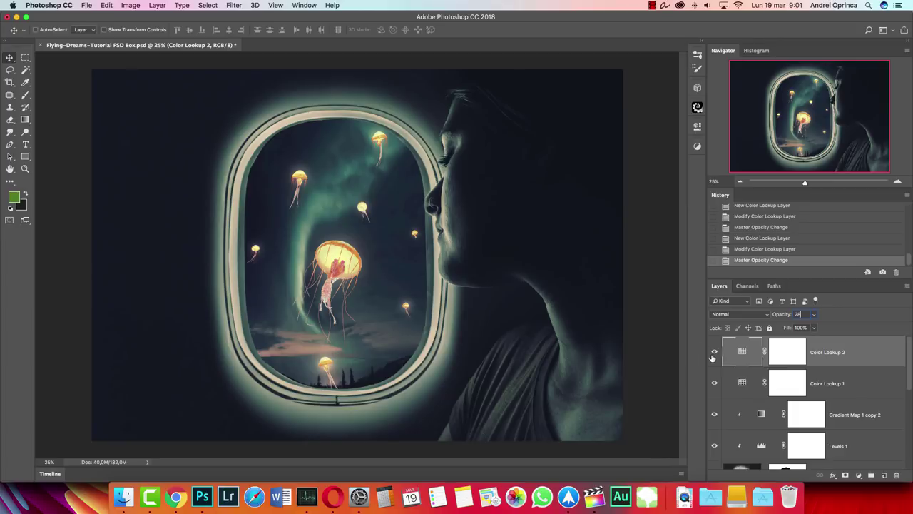
- Create a new layer above Color Lookup 2 and stamp all visible layers onto it
left_click(878, 361)
left_click(882, 475)
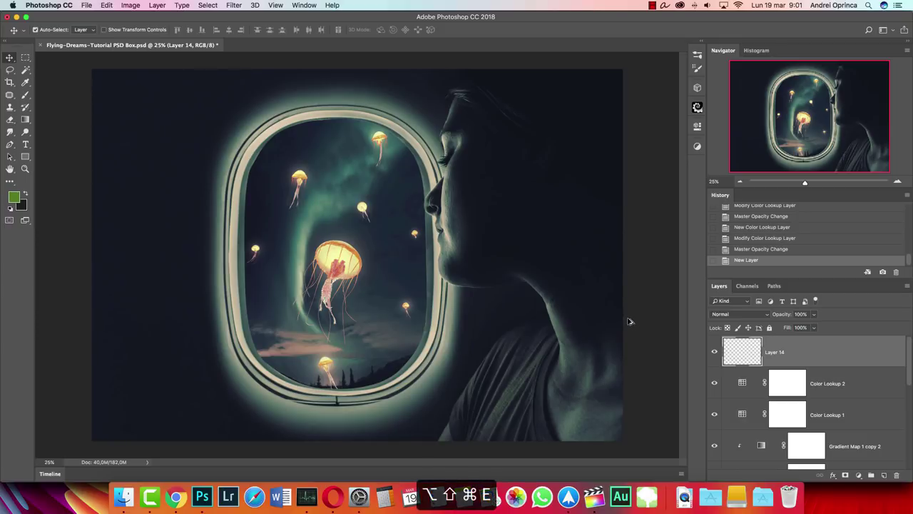
key("super+alt+shift+e")
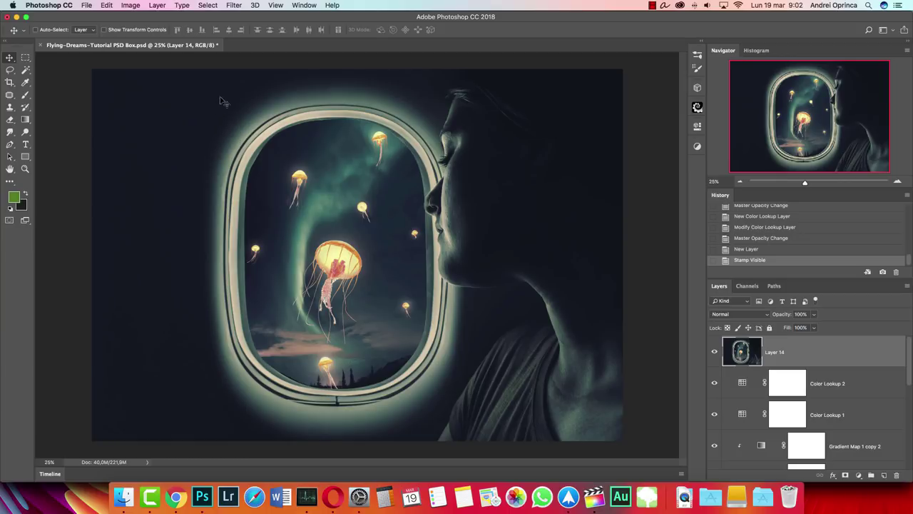
- Try saving the document as a TIFF copy without layers, and cancel the save
left_click(236, 6)
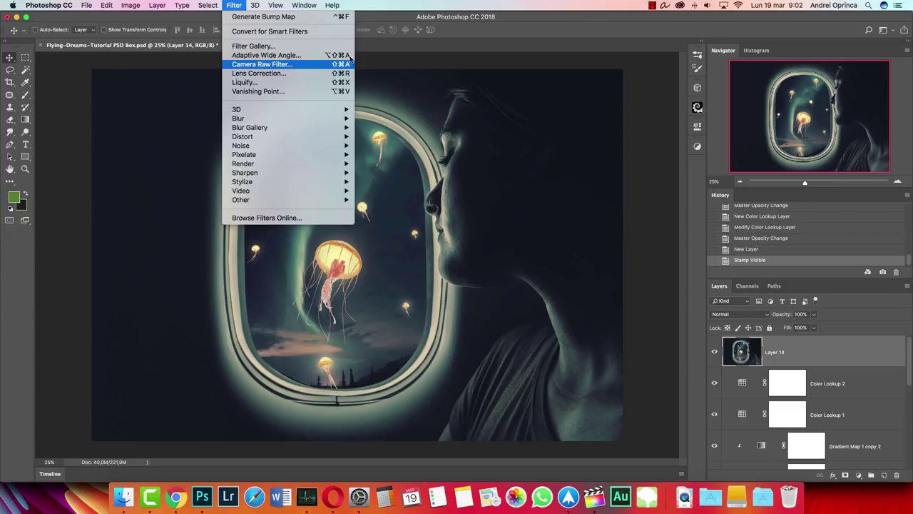
key("Escape")
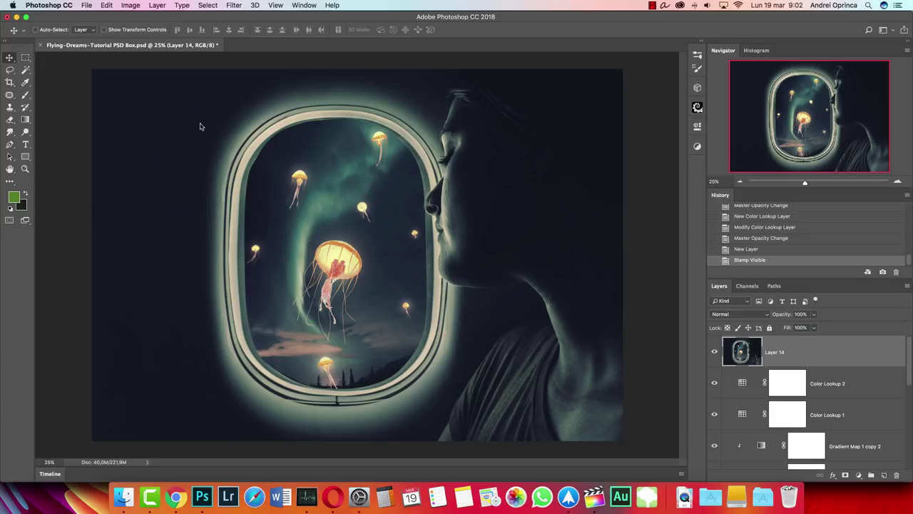
left_click(87, 6)
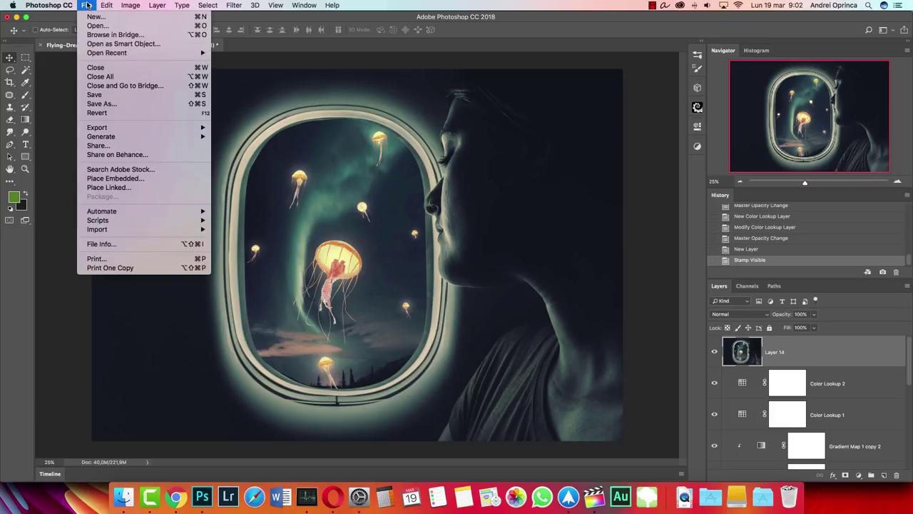
left_click(106, 104)
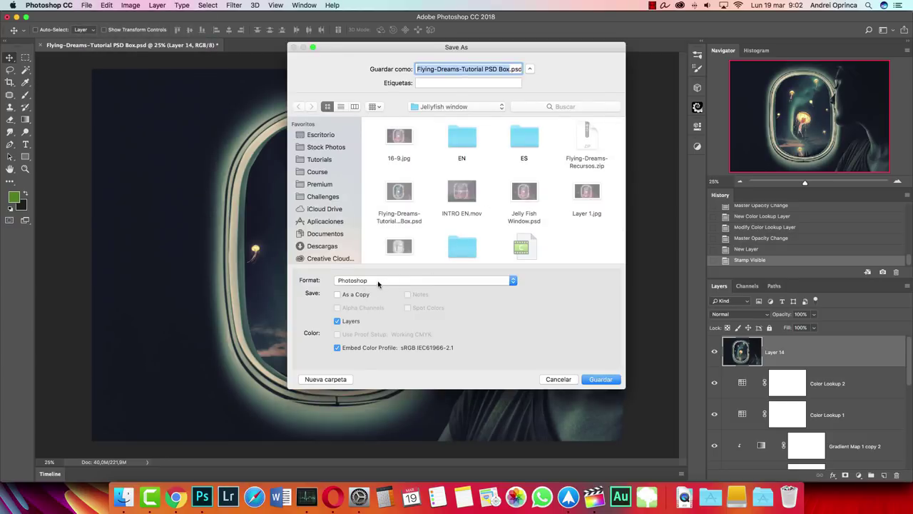
left_click(440, 280)
left_click(373, 434)
left_click(337, 321)
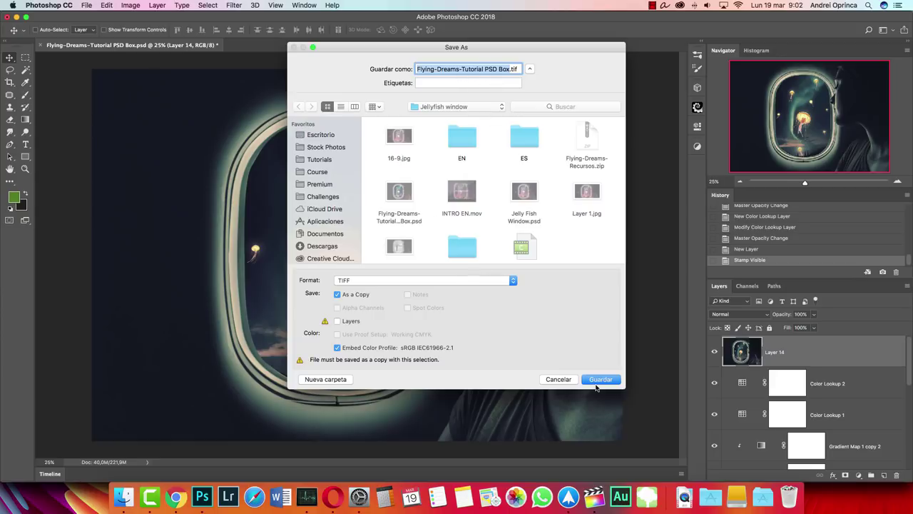
left_click(570, 383)
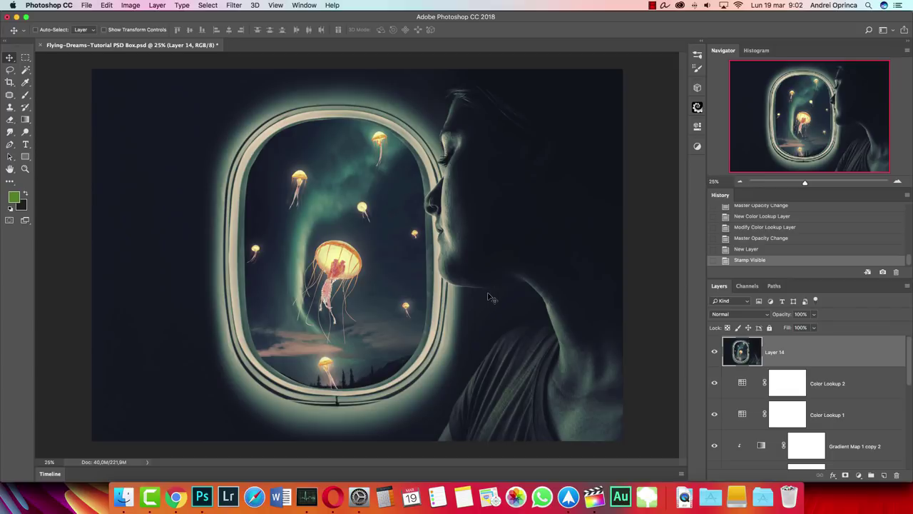
- Open the Camera Raw Filter on Layer 14 and load the saved settings from Jelly_Final.xmp
left_click(238, 7)
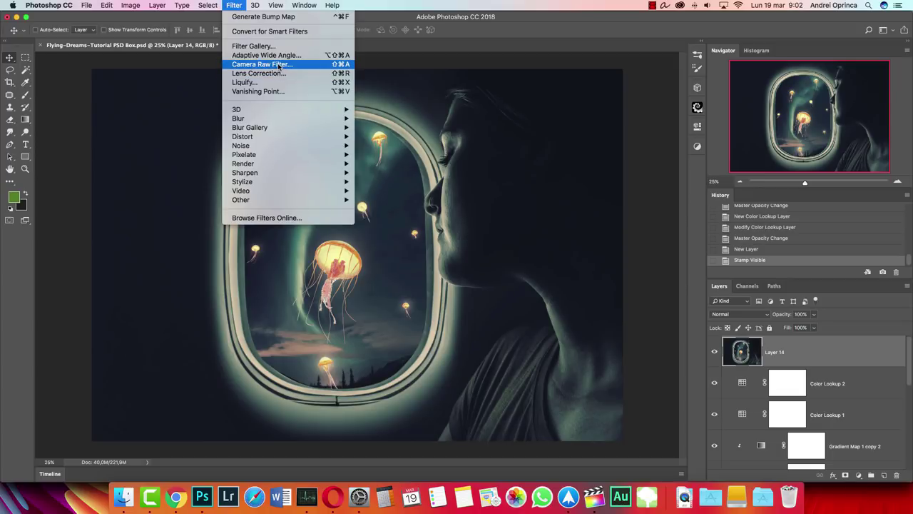
left_click(278, 65)
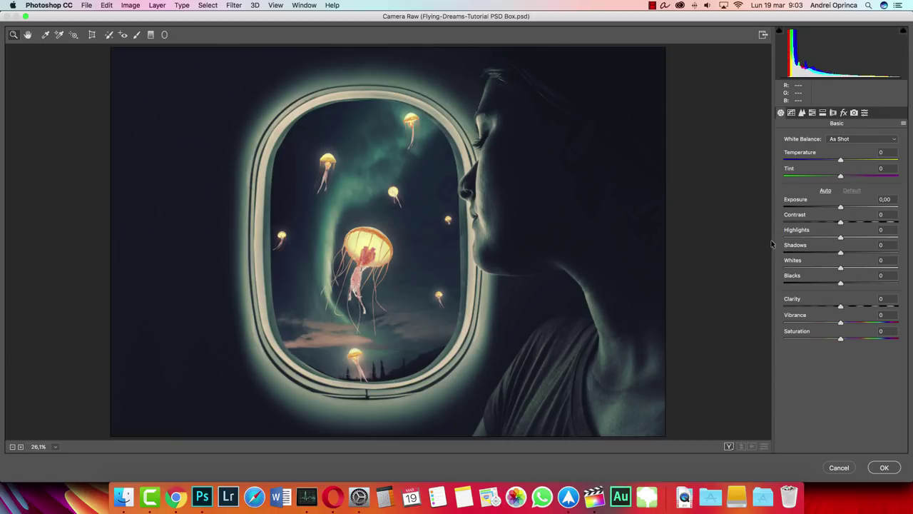
left_click(904, 125)
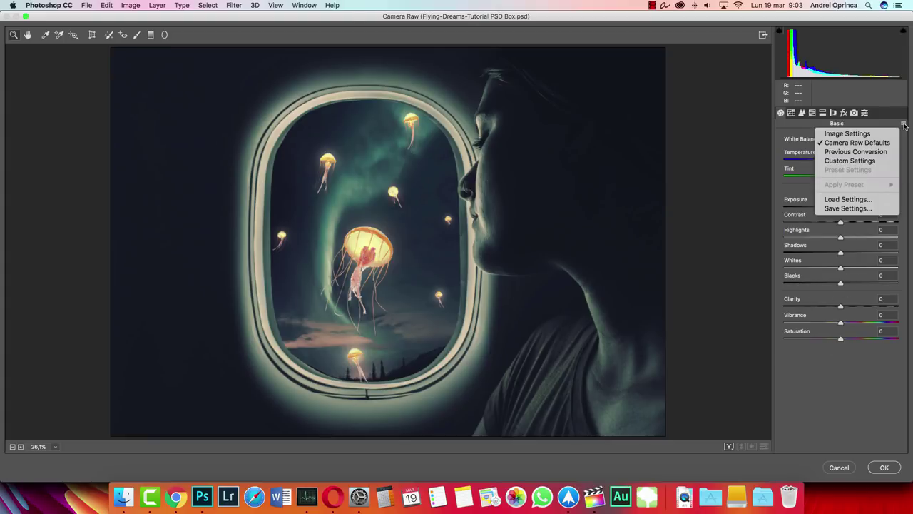
left_click(909, 131)
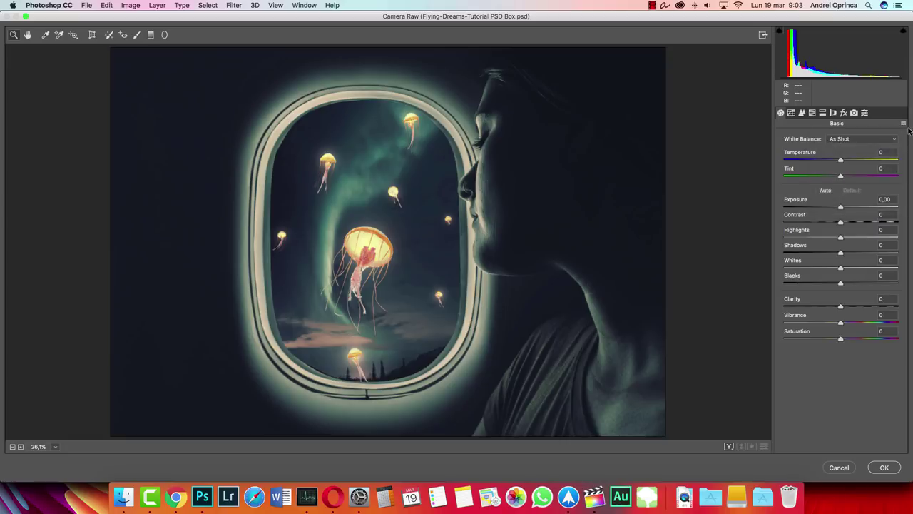
left_click(904, 124)
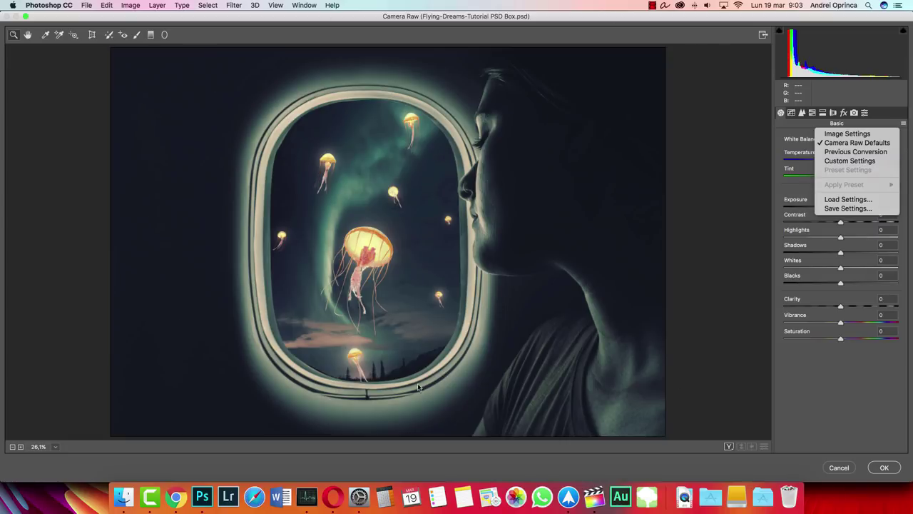
left_click(904, 125)
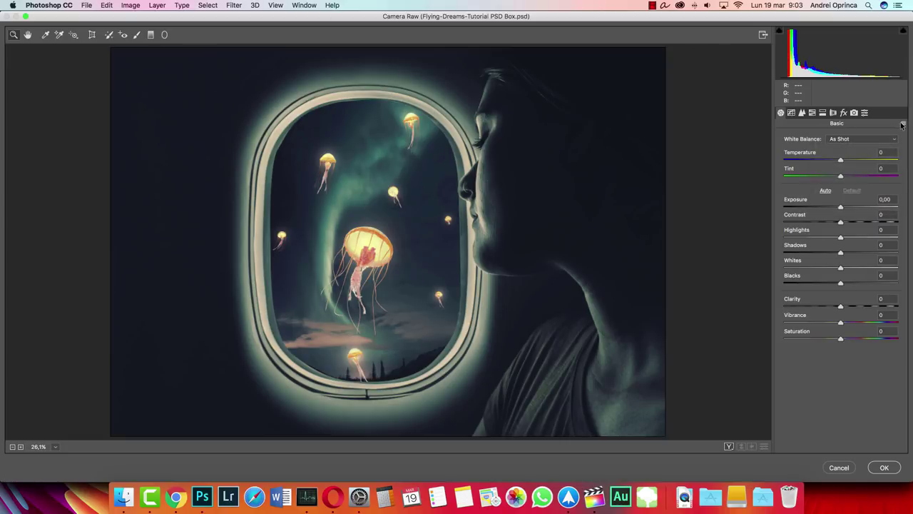
left_click(903, 125)
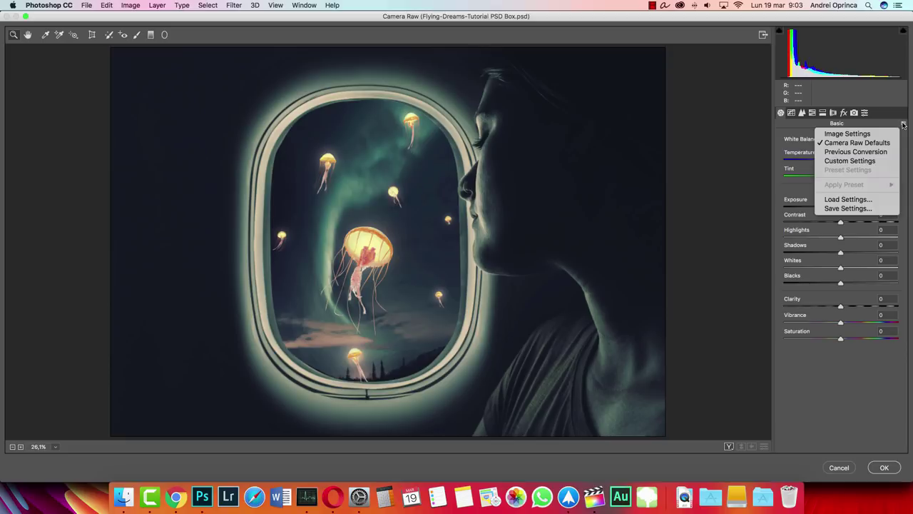
left_click(846, 199)
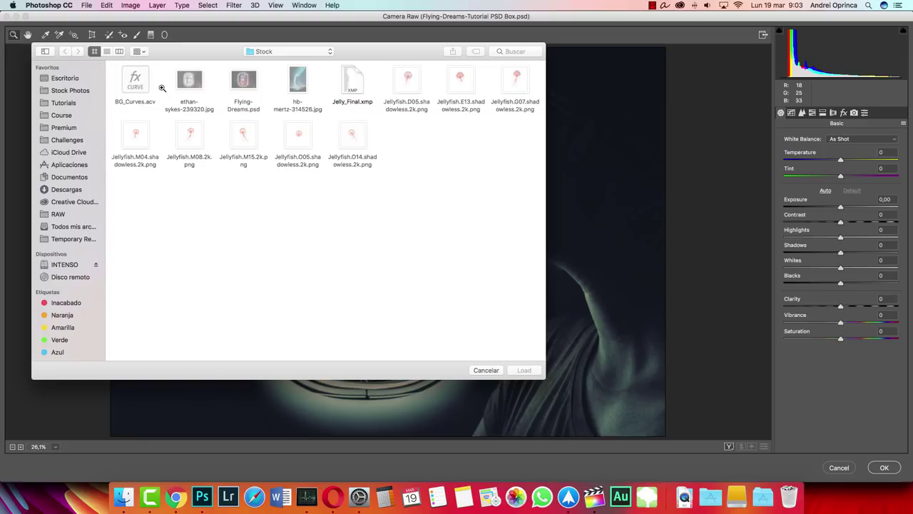
left_click(352, 83)
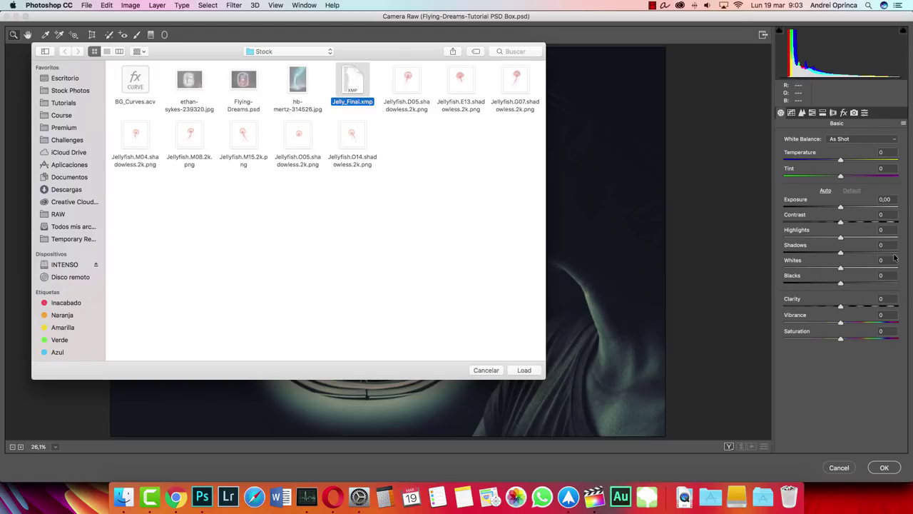
left_click(525, 370)
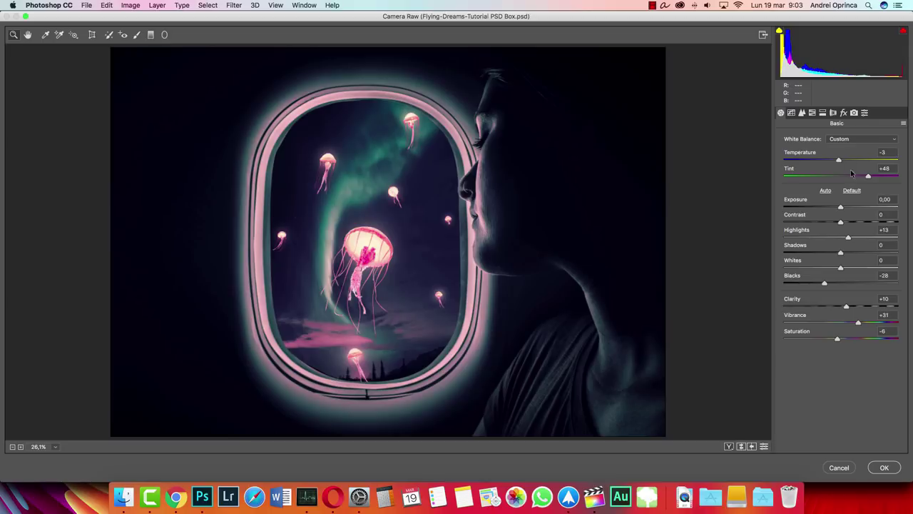
- Set the Camera Raw temperature to -2 and tint to +26, and raise the Red Primary hue in the camera calibration
mouse_move(869, 179)
left_mouse_down()
mouse_move(834, 161)
mouse_move(846, 160)
mouse_move(859, 177)
mouse_move(840, 178)
mouse_move(856, 177)
left_mouse_up()
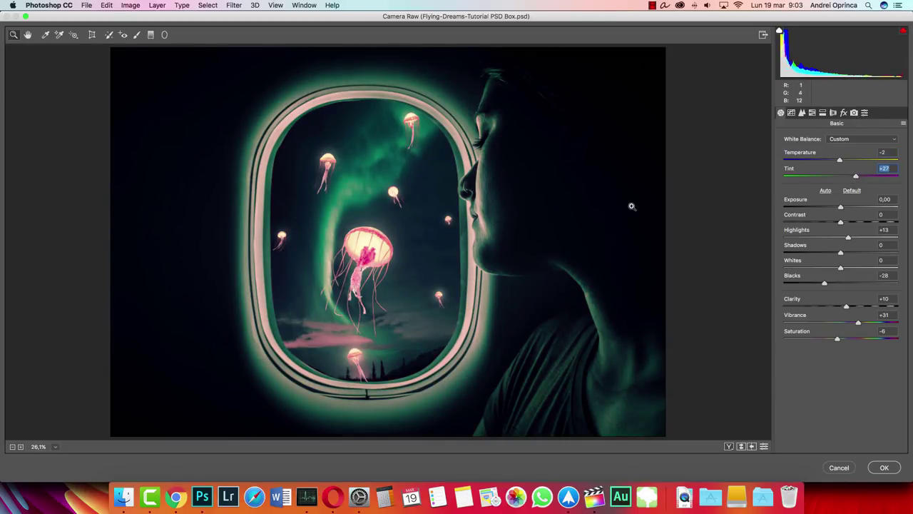
left_click(854, 113)
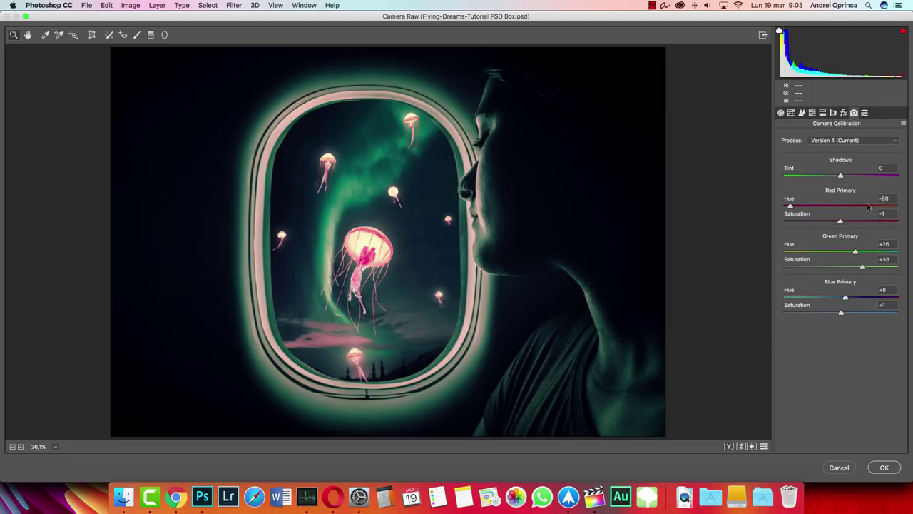
left_click_drag(791, 207, 829, 206)
left_click(781, 113)
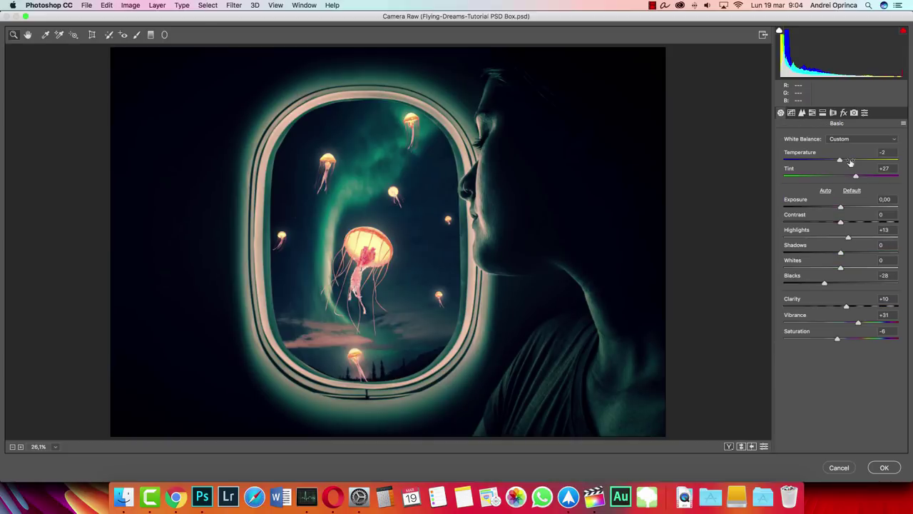
mouse_move(855, 177)
left_mouse_down()
mouse_move(846, 177)
mouse_move(855, 177)
left_mouse_up()
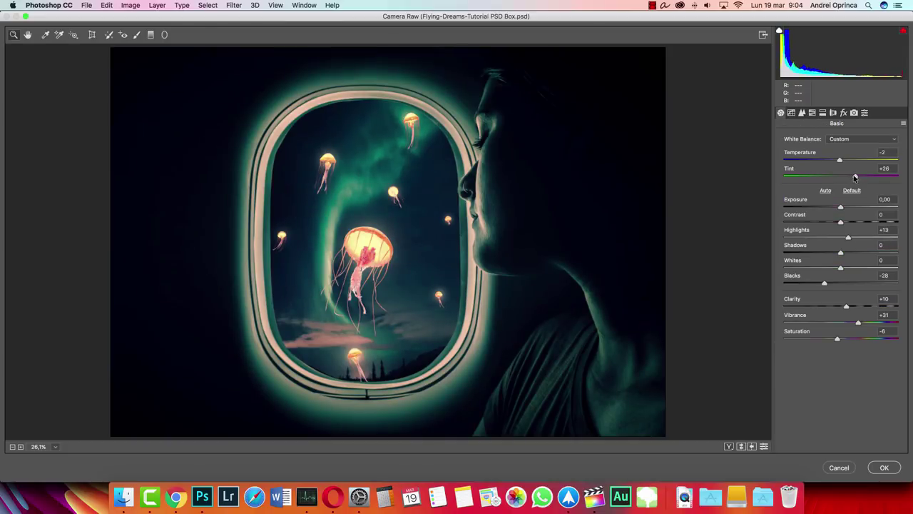
- Raise the split-toning highlight saturation and shadow hue, apply the Camera Raw filter, and compare Layer 14 hidden and shown
left_click(812, 112)
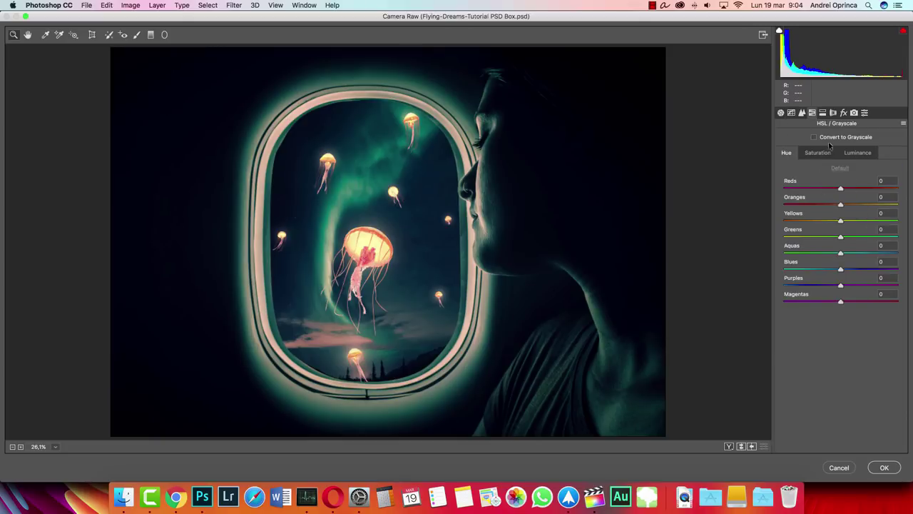
left_click(823, 113)
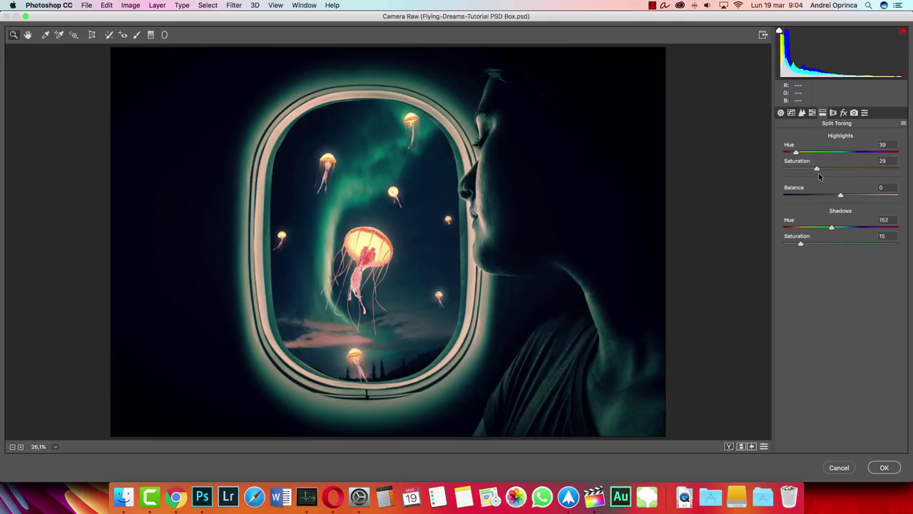
mouse_move(816, 167)
left_mouse_down()
mouse_move(856, 169)
mouse_move(831, 171)
left_mouse_up()
left_click_drag(842, 228, 839, 227)
left_click(884, 468)
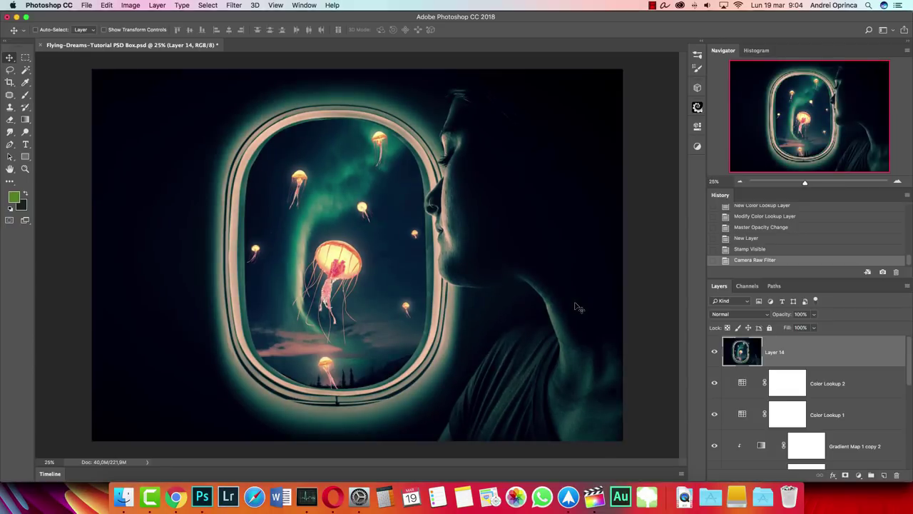
left_click(714, 353)
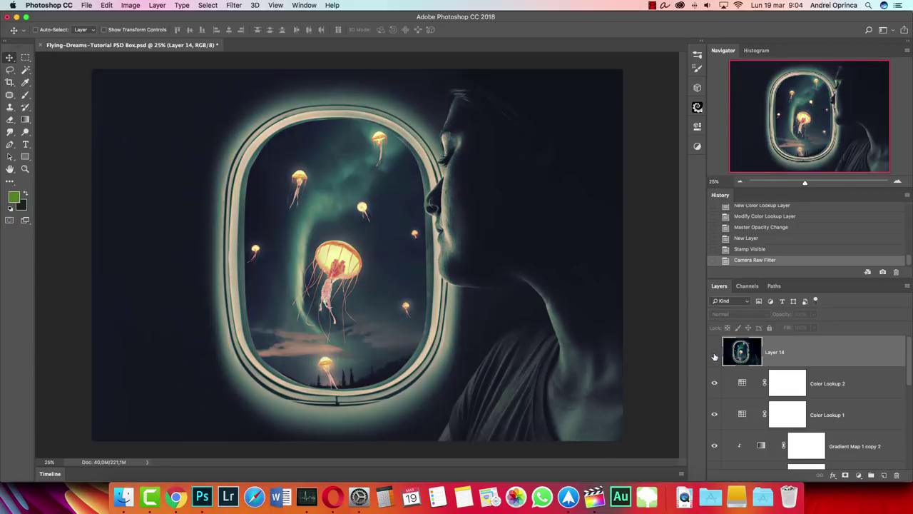
left_click(714, 352)
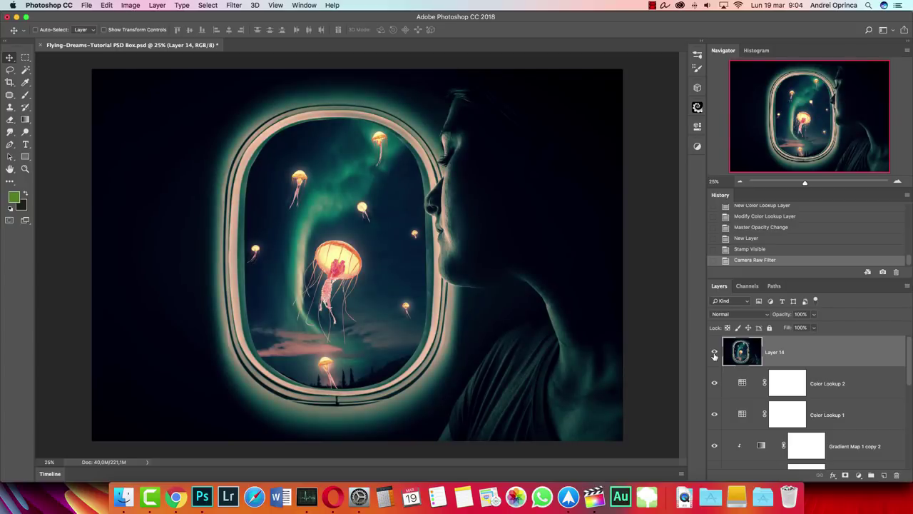
left_click(714, 352)
left_click(714, 353)
- Add a new layer above Layer 14 and set its blend mode to Screen
left_click(885, 476)
left_click(731, 314)
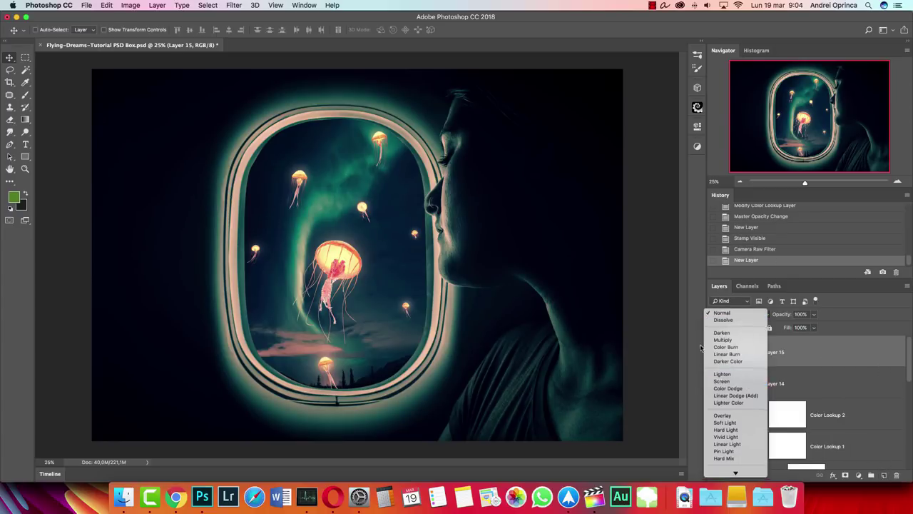
left_click(722, 381)
- Set up the Brush tool with a dark grey #5b5b5b foreground colour and enlarge the brush to 1700 px
left_click(25, 95)
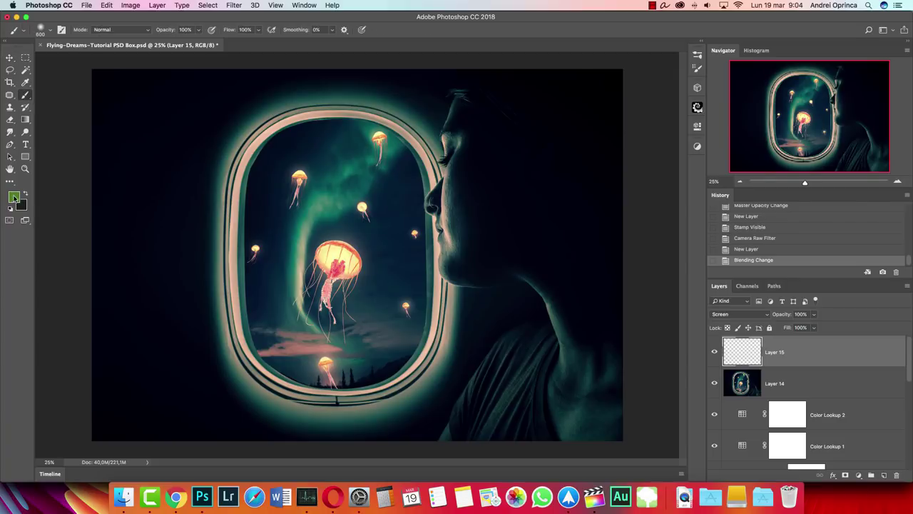
left_click(12, 198)
left_click(601, 172)
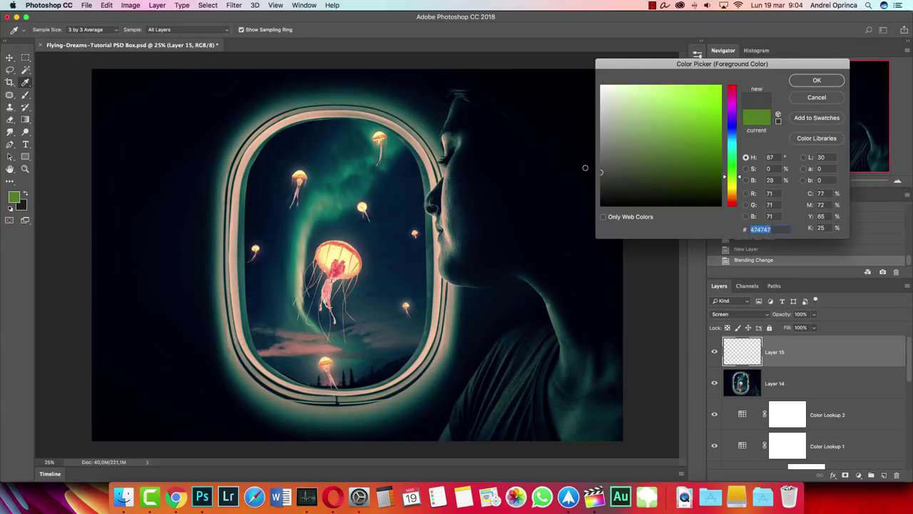
left_click(585, 167)
left_click(797, 82)
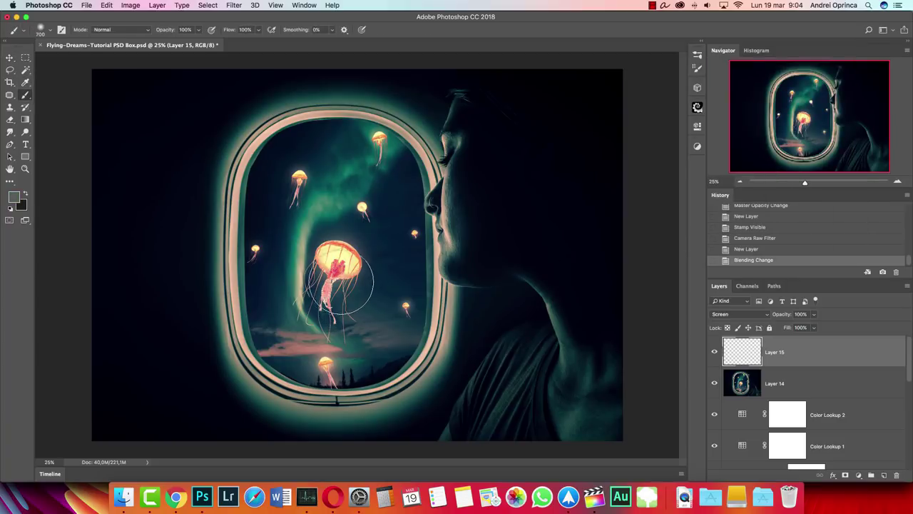
key("bracketright")
key("bracketright")
key("bracketright")
key("bracketright")
key("bracketright")
key("bracketright")
key("bracketright")
key("bracketright")
key("bracketright")
key("bracketright")
- Try painting a glow beside the window's upper right edge in grey and in dark blue #0a1725, undoing each attempt
left_click_drag(428, 152, 427, 127)
key("super+z")
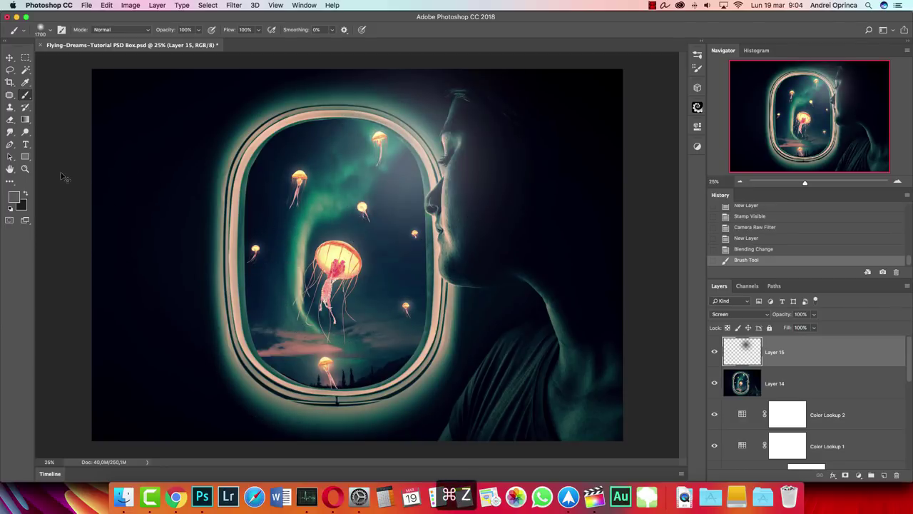
left_click(13, 198)
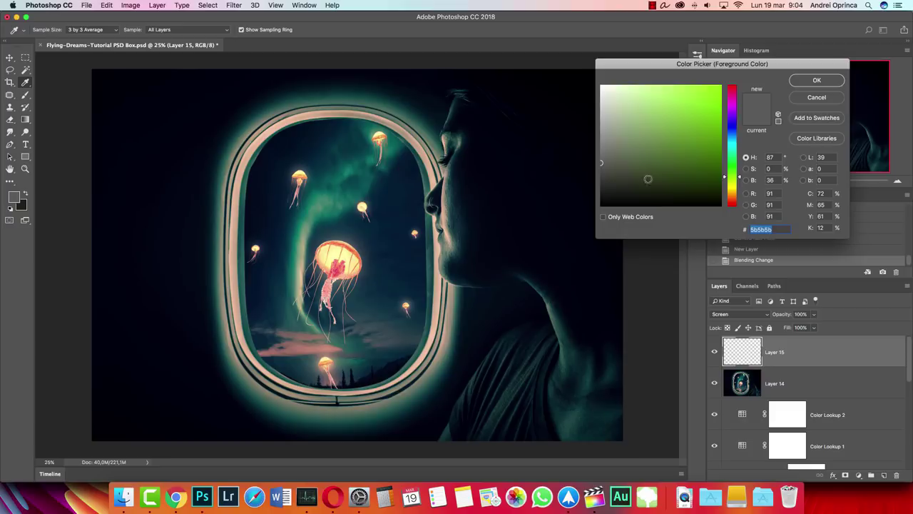
mouse_move(631, 178)
left_mouse_down()
mouse_move(631, 187)
mouse_move(689, 189)
left_mouse_up()
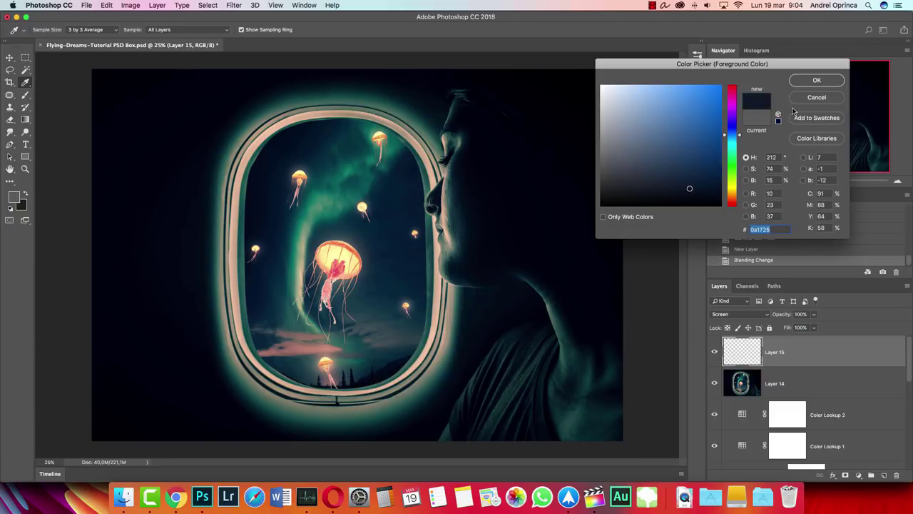
left_click(809, 82)
key("b")
left_click(425, 150)
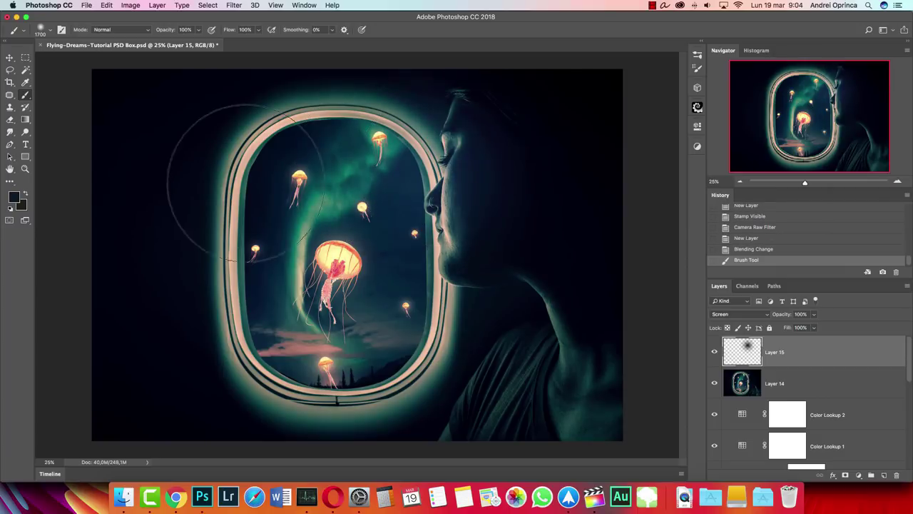
key("super+z")
- Set the foreground colour to #273545 and paint a soft glow at the upper right of the window on Layer 15
left_click(15, 199)
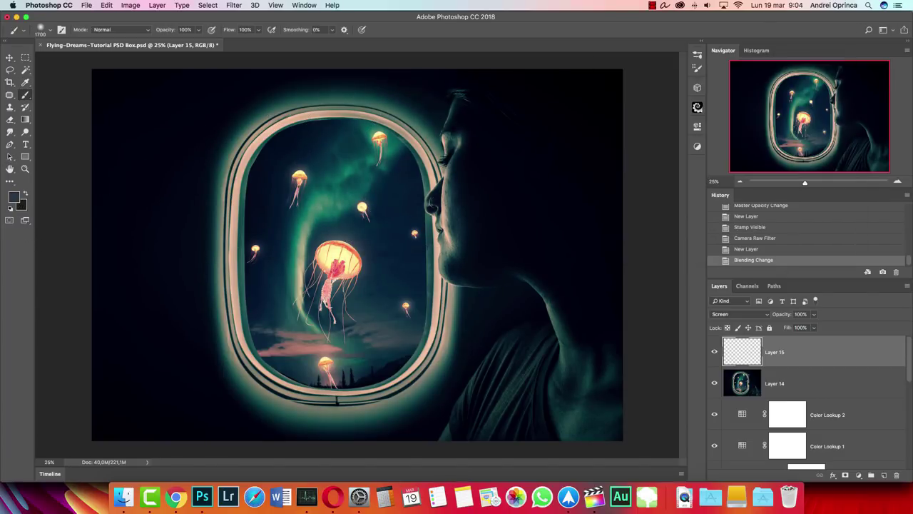
left_click(813, 81)
left_click(410, 163)
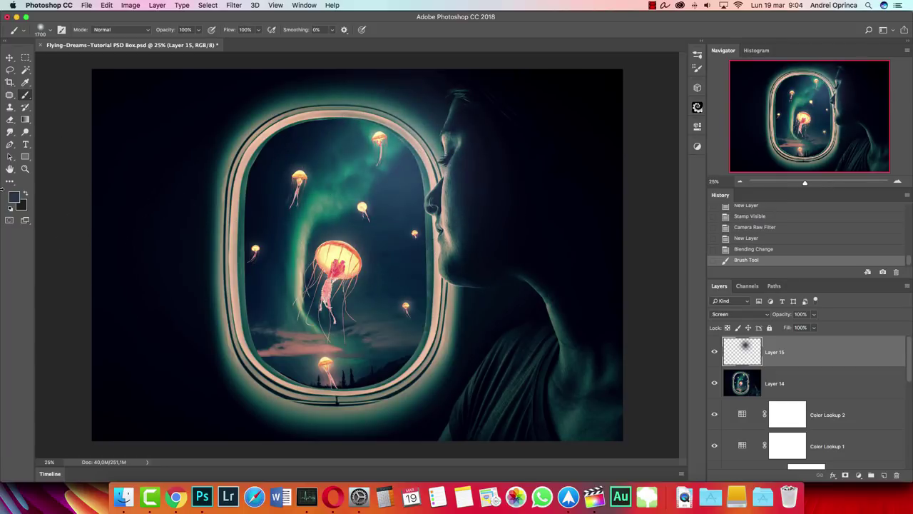
- Pick a dark teal foreground colour and paint soft glows over the window's right side and upper left with a brush up to 2200 px
left_click(14, 198)
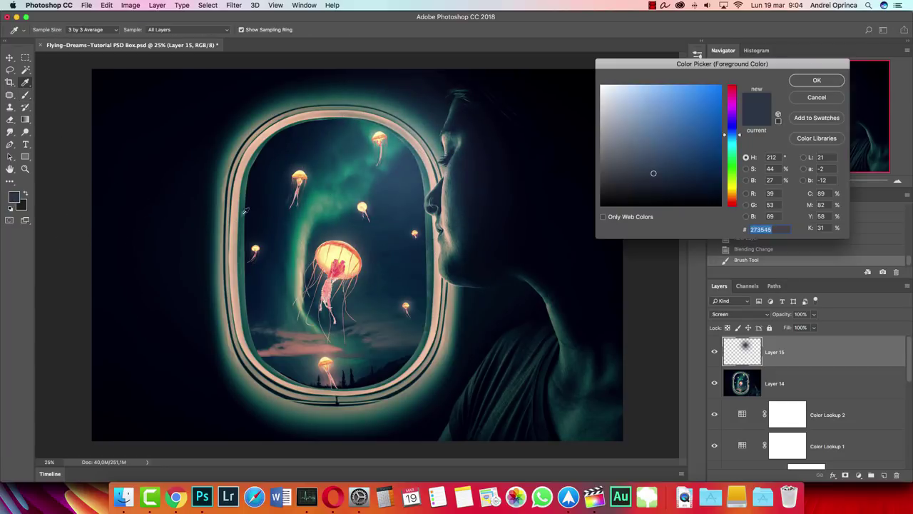
left_click(415, 399)
left_click_drag(657, 174, 657, 185)
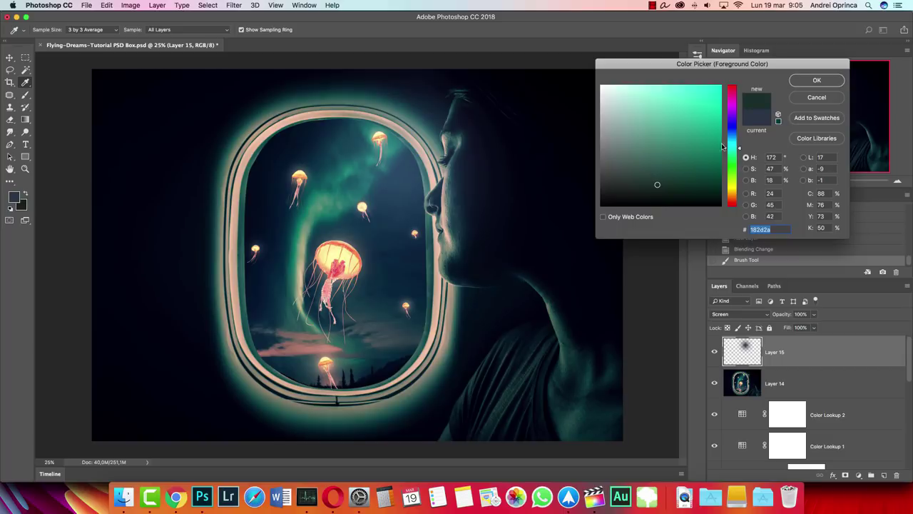
left_click(817, 82)
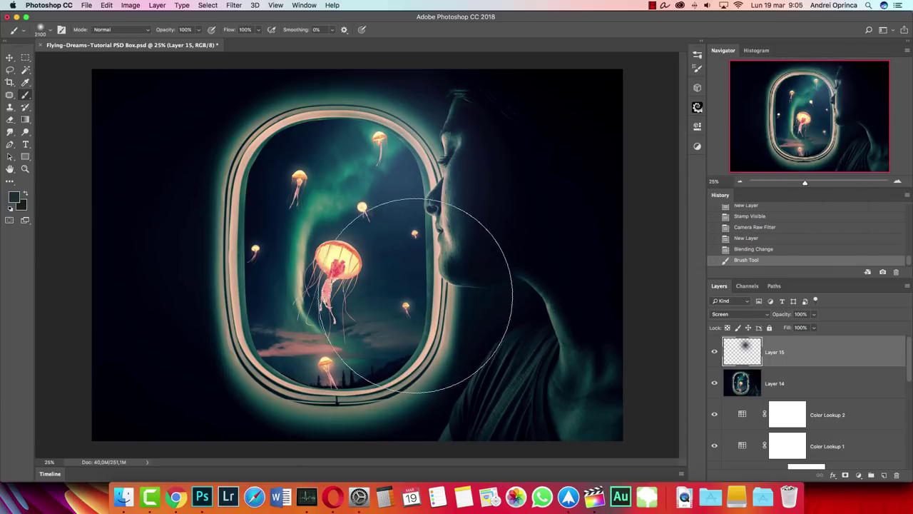
left_click(423, 280)
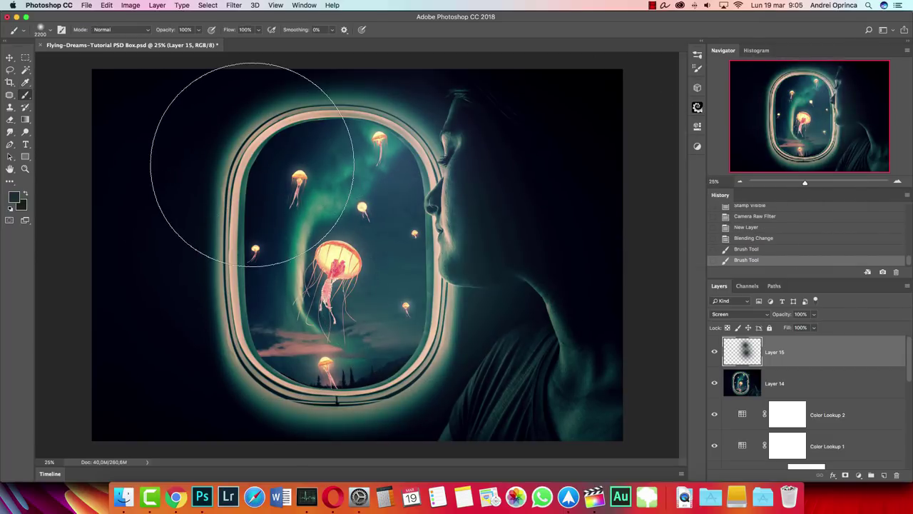
left_click(246, 167)
- Apply Hue/Saturation to Layer 15 with hue -27, saturation +28 and lightness -15, and compare the image with the layer hidden and shown
scroll(218, 325, "down", 1)
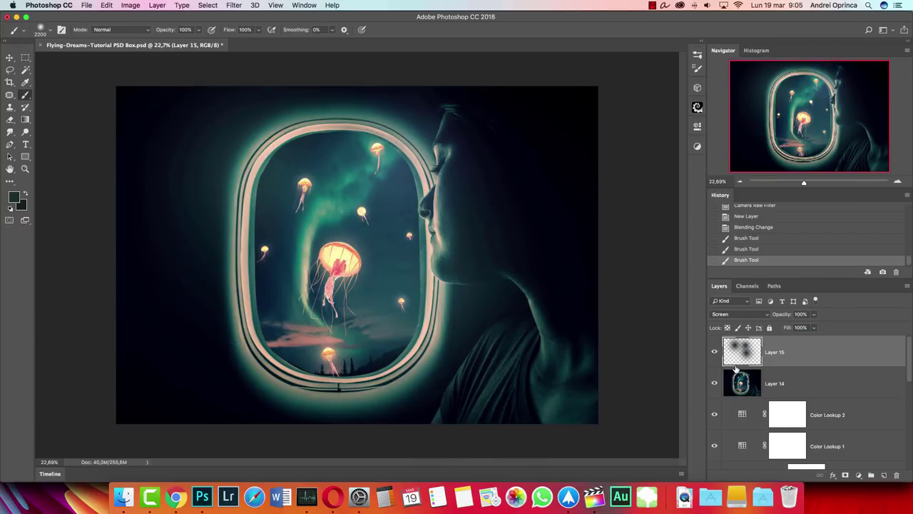
key("super+u")
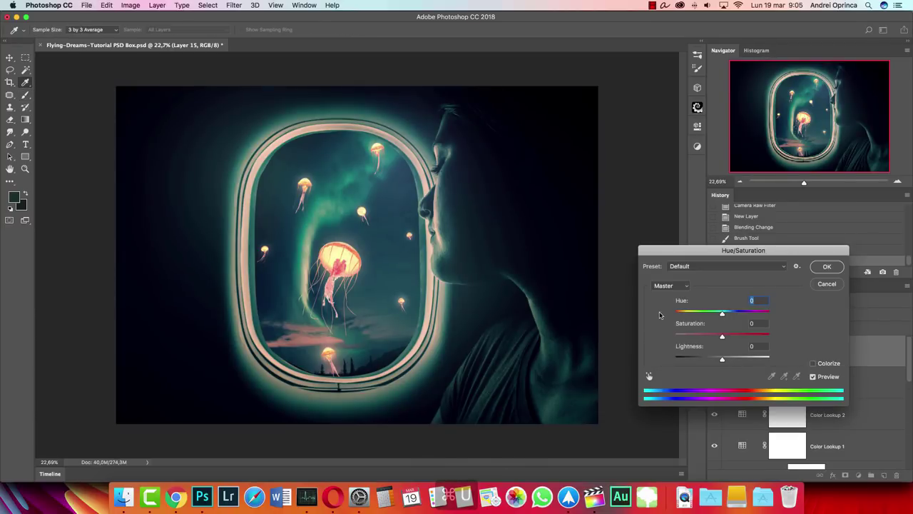
left_click_drag(722, 313, 683, 315)
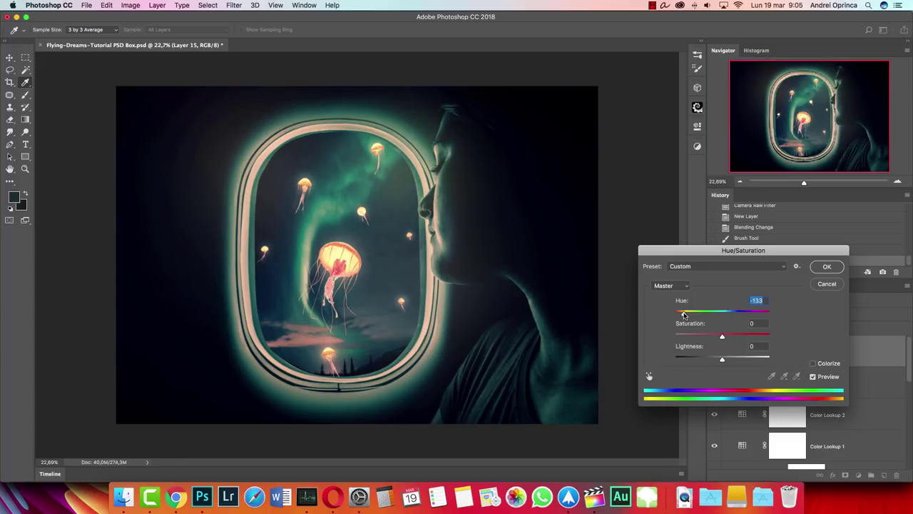
left_click(736, 336)
left_click_drag(691, 316, 723, 322)
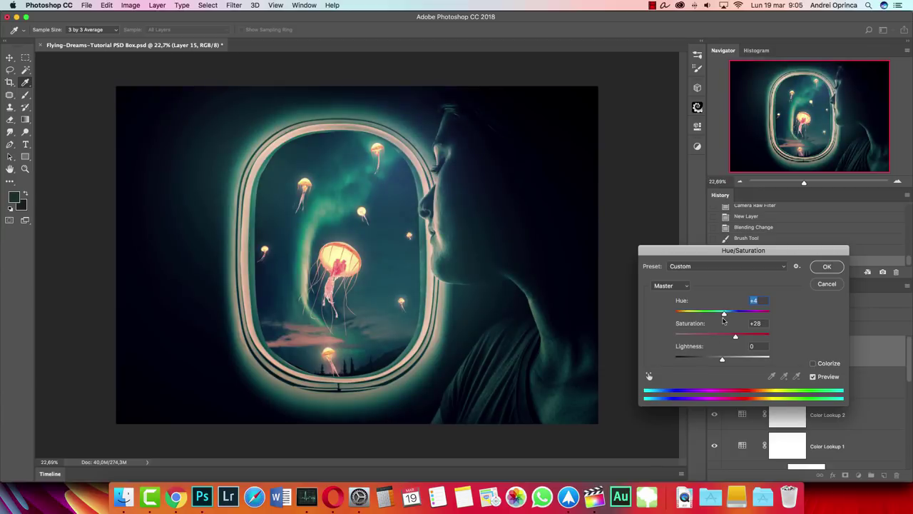
left_click_drag(722, 360, 706, 361)
left_click_drag(725, 316, 710, 318)
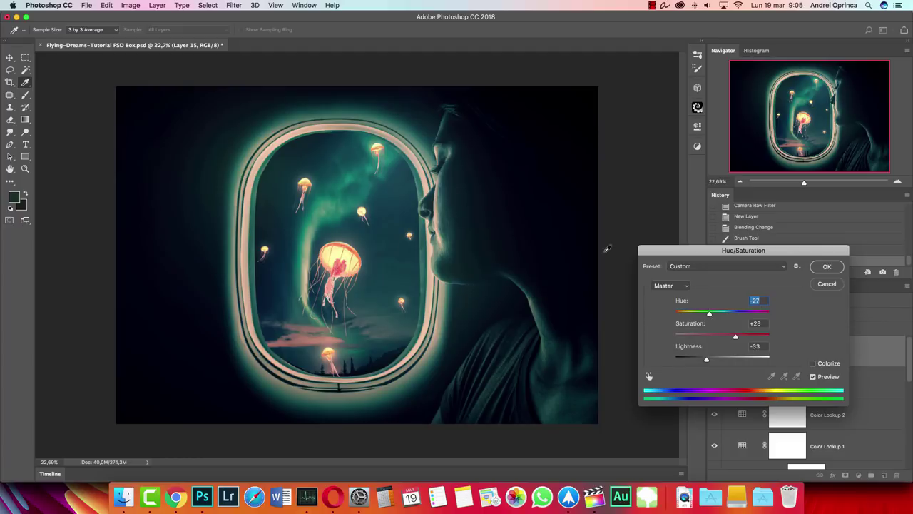
left_click_drag(708, 359, 715, 359)
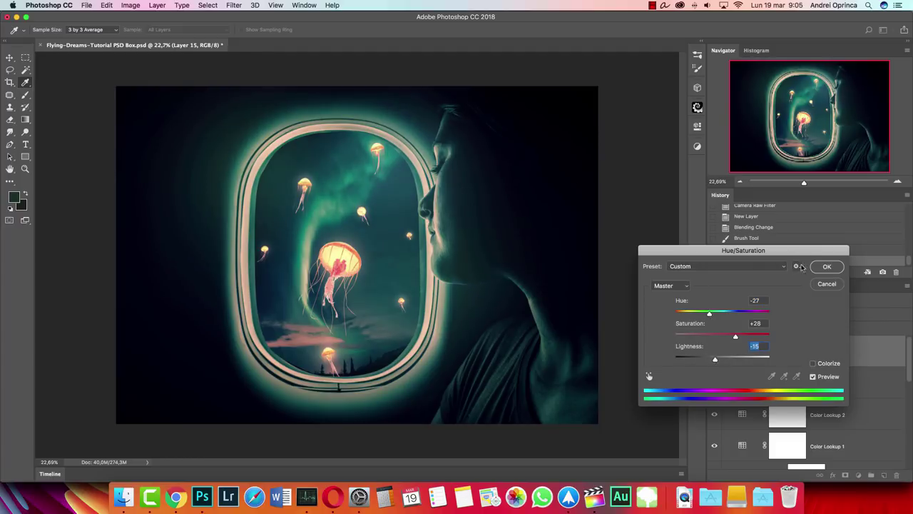
left_click(825, 268)
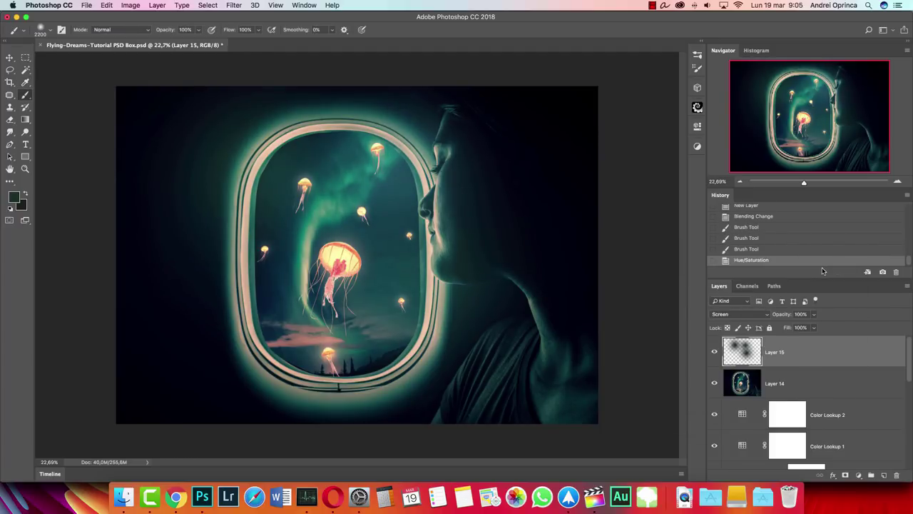
left_click(715, 352)
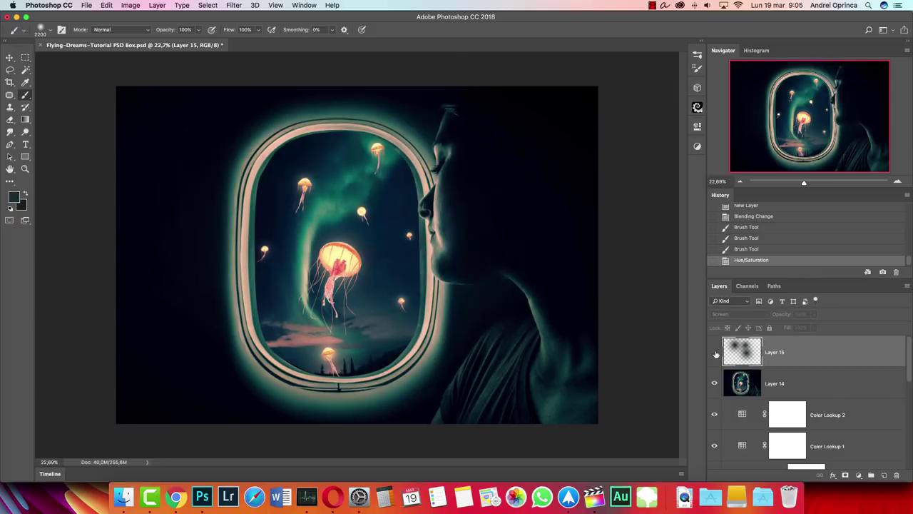
left_click(715, 352)
- Shift the glows on Layer 15 to purple using Hue/Saturation with hue +180, saturation +39 and lightness -14
key("alt+super+u")
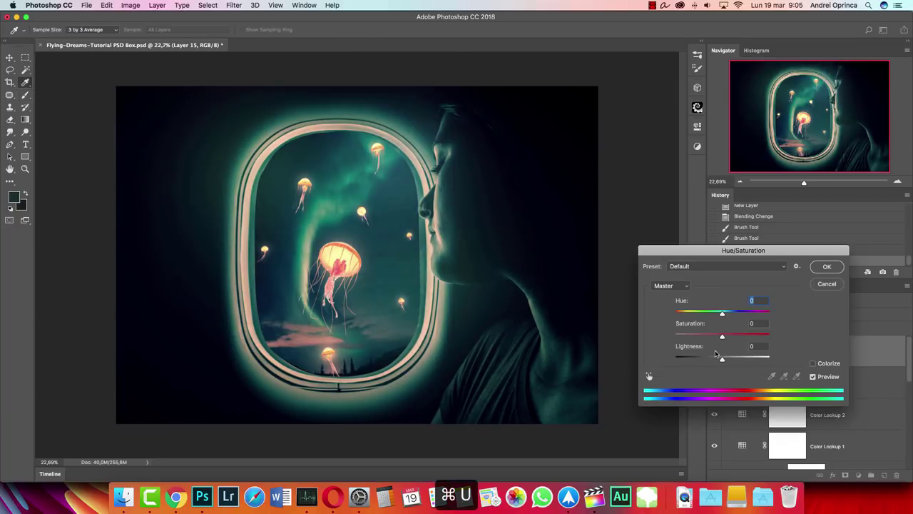
left_click_drag(722, 336, 790, 321)
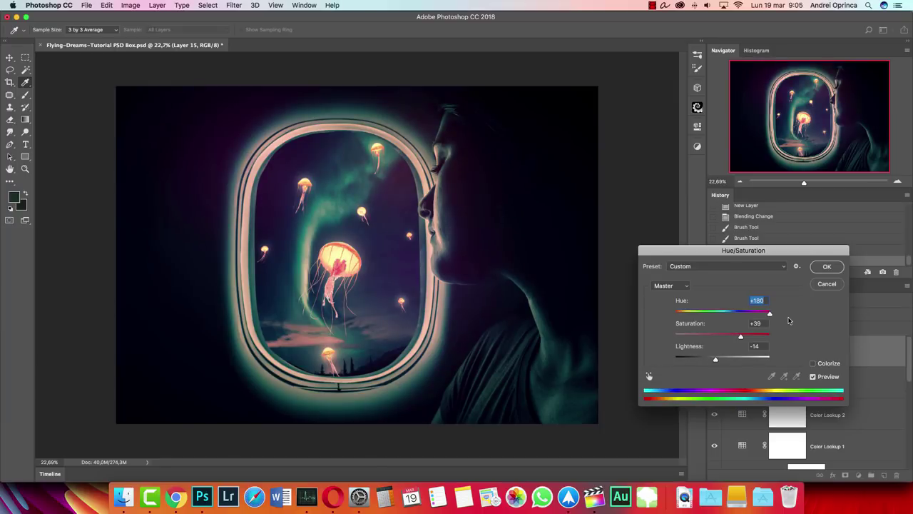
left_click(827, 266)
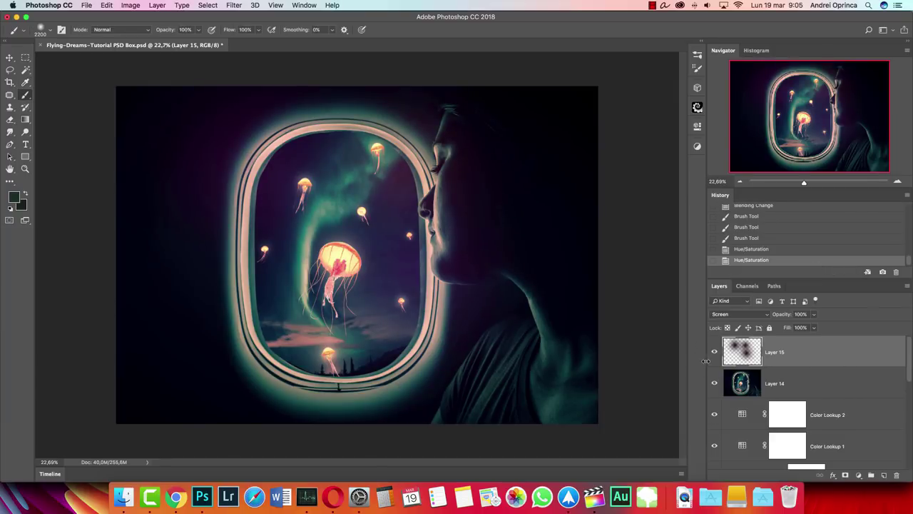